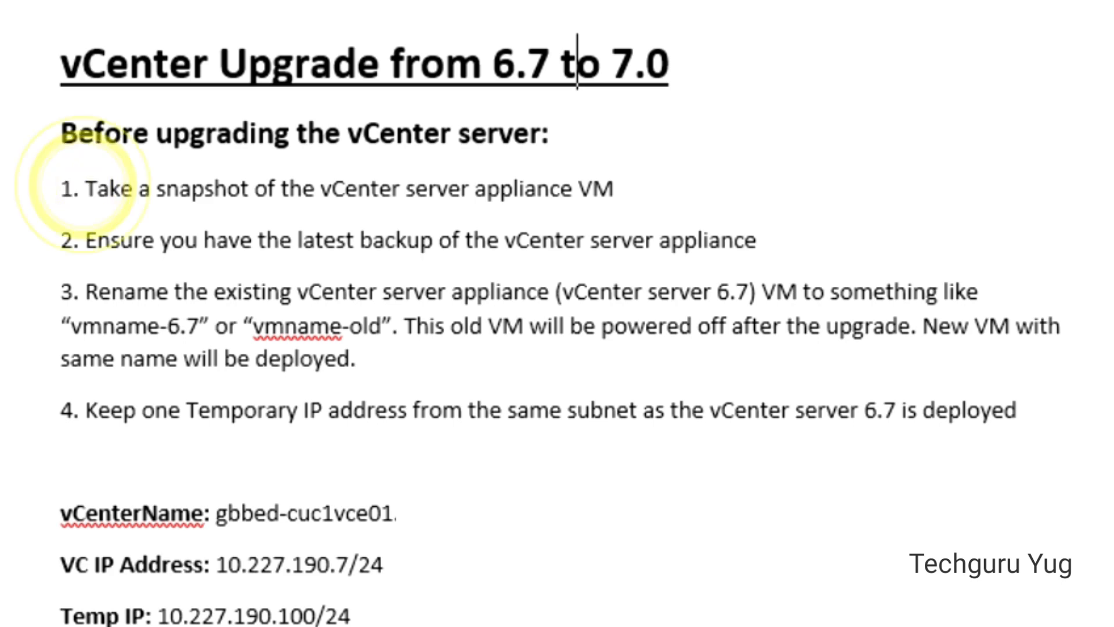
Step: Review the pre-upgrade checklist items on taking a snapshot and having the latest backup of the vCenter server appliance
{"action": "left_click_drag", "start_coordinate": [85, 188], "coordinate": [577, 189]}
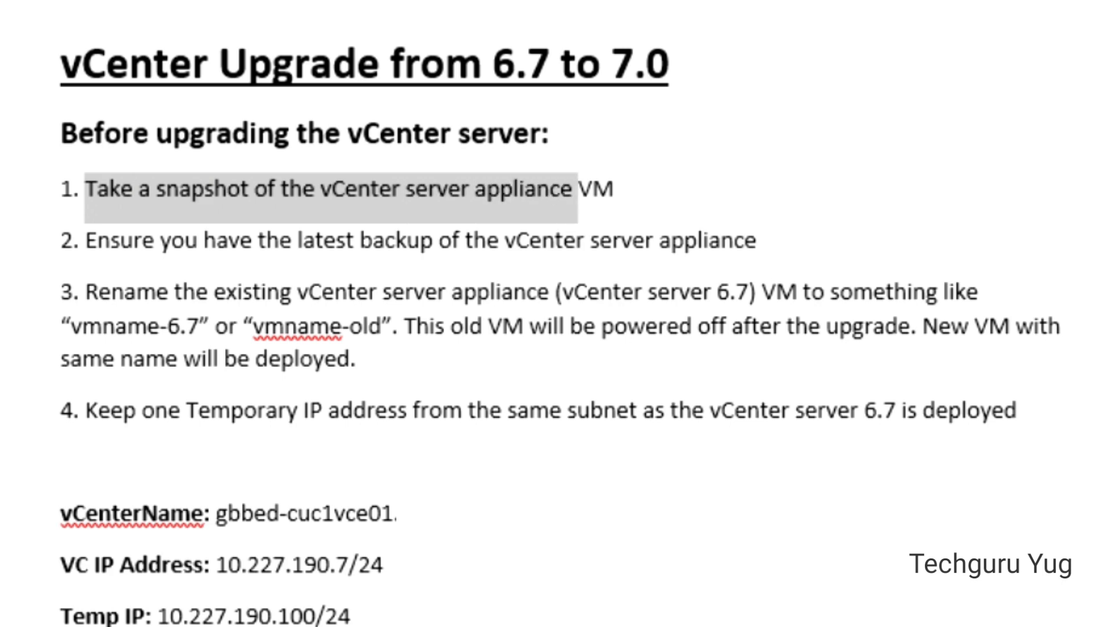
{"action": "left_click", "coordinate": [698, 229]}
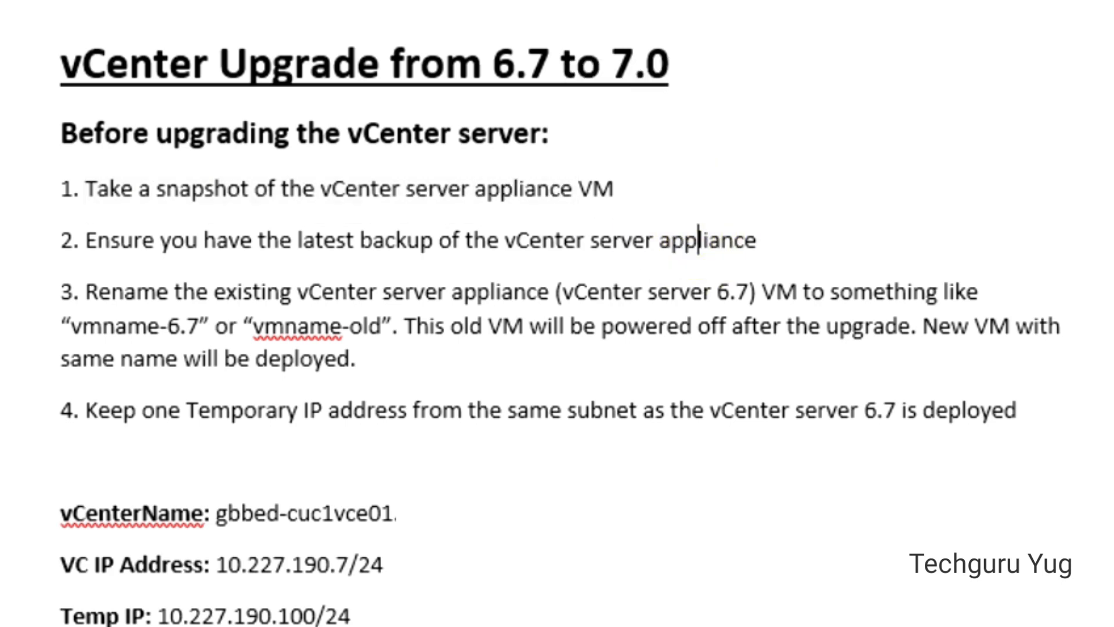
{"action": "left_click_drag", "start_coordinate": [84, 189], "coordinate": [474, 188]}
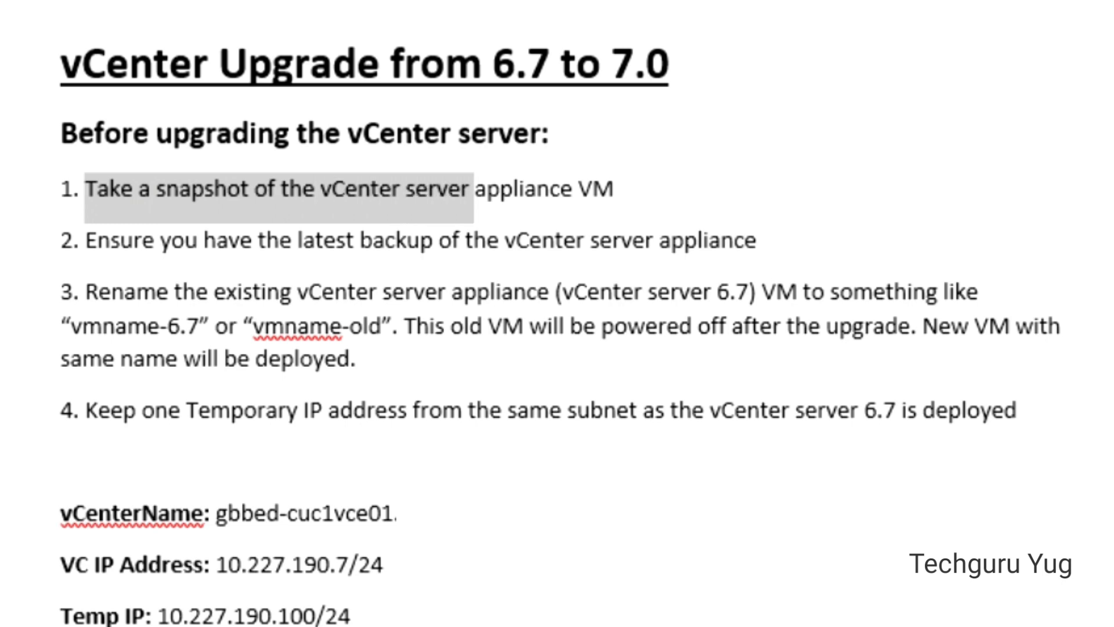
{"action": "left_click", "coordinate": [298, 199]}
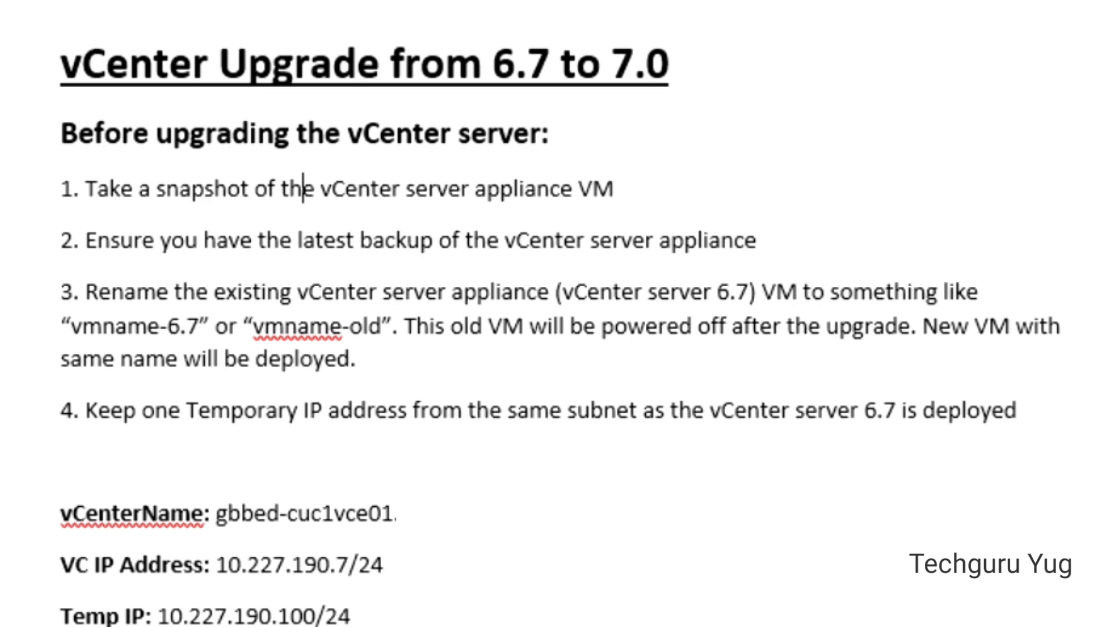
{"action": "left_click_drag", "start_coordinate": [560, 63], "coordinate": [388, 64]}
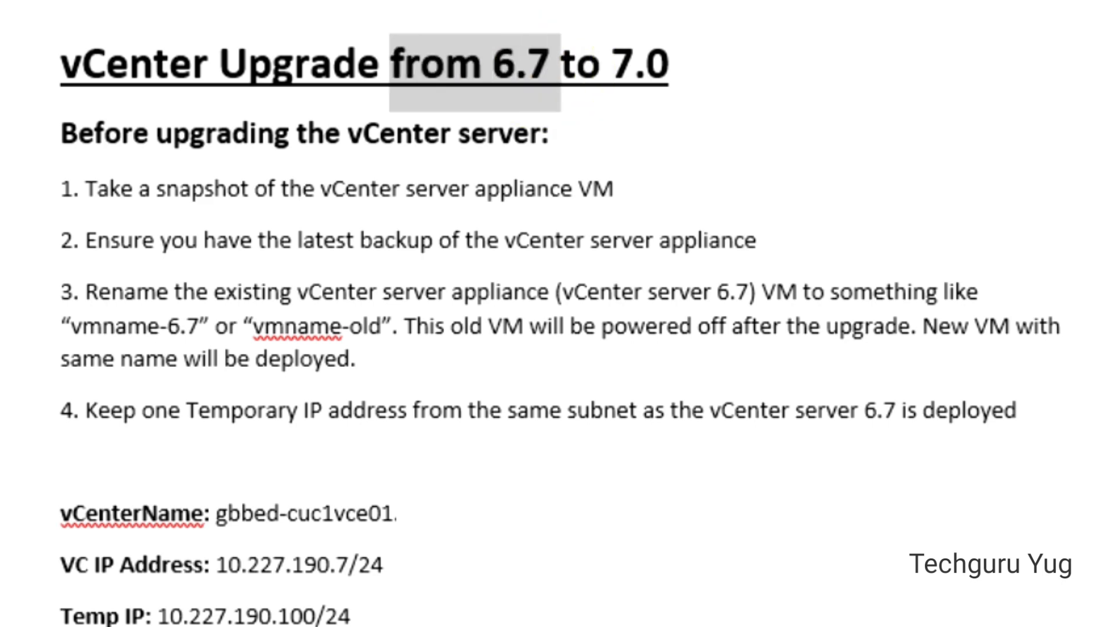
{"action": "left_click", "coordinate": [458, 133]}
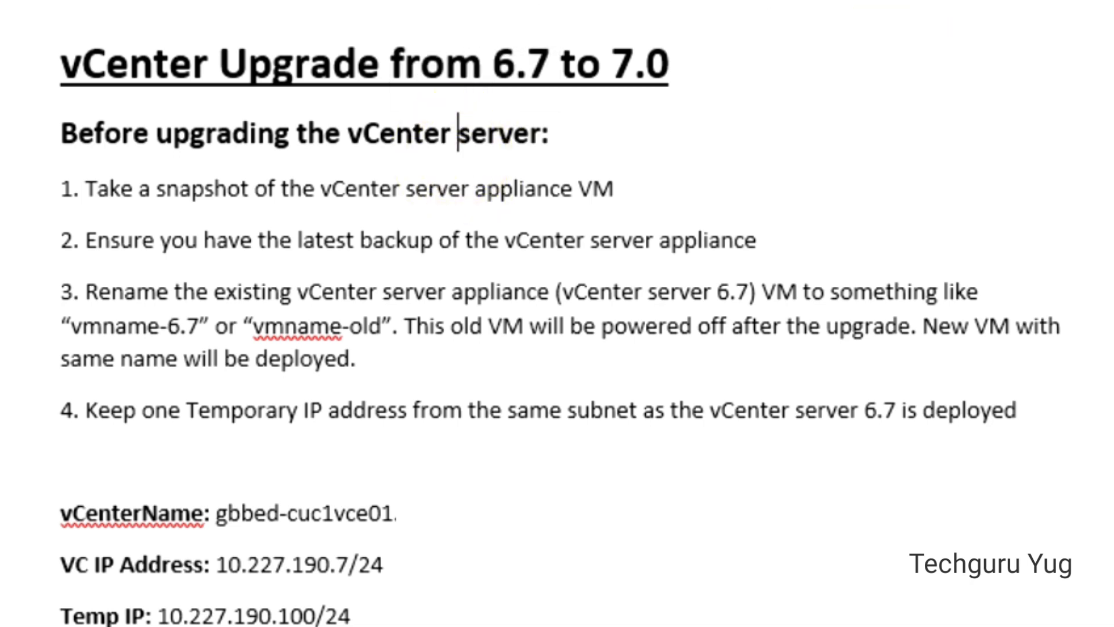
{"action": "left_click_drag", "start_coordinate": [167, 189], "coordinate": [247, 190]}
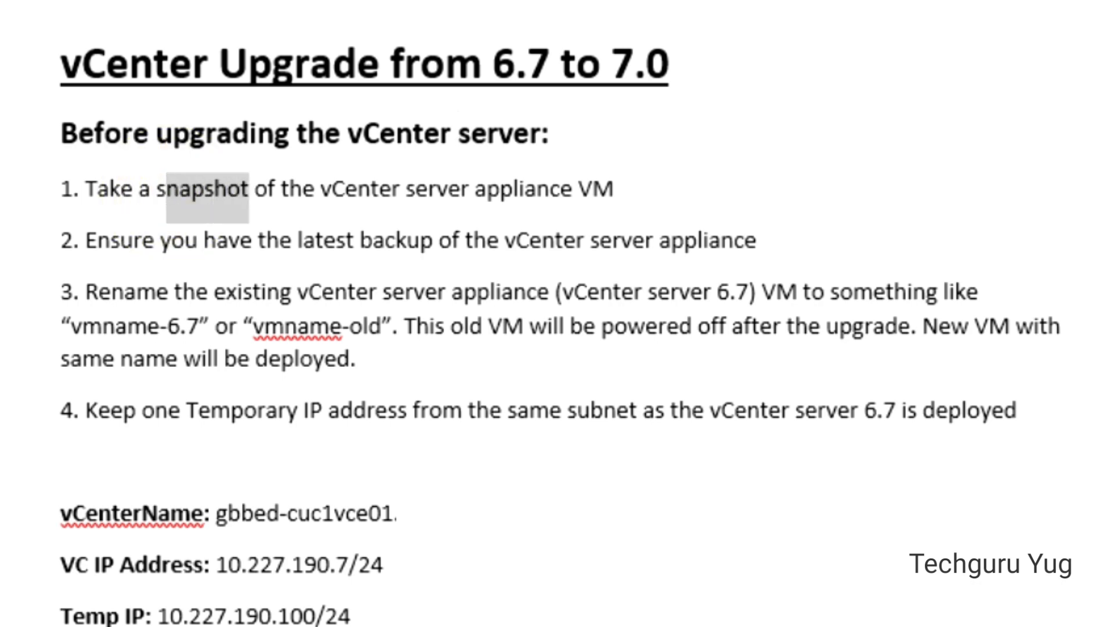
{"action": "left_click_drag", "start_coordinate": [297, 240], "coordinate": [438, 241]}
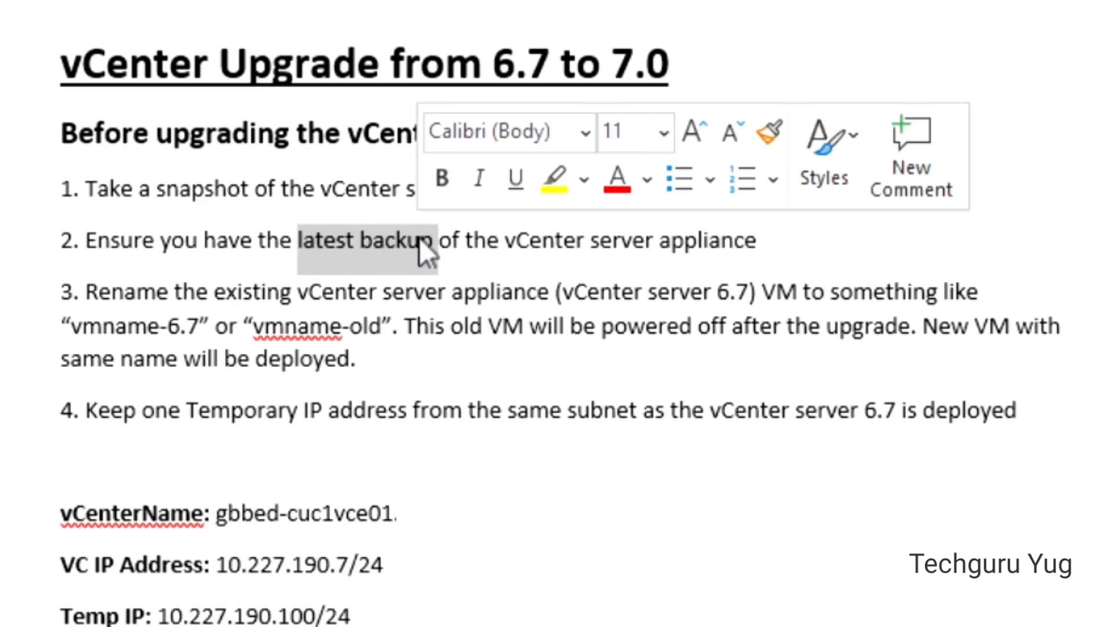
{"action": "left_click", "coordinate": [139, 189]}
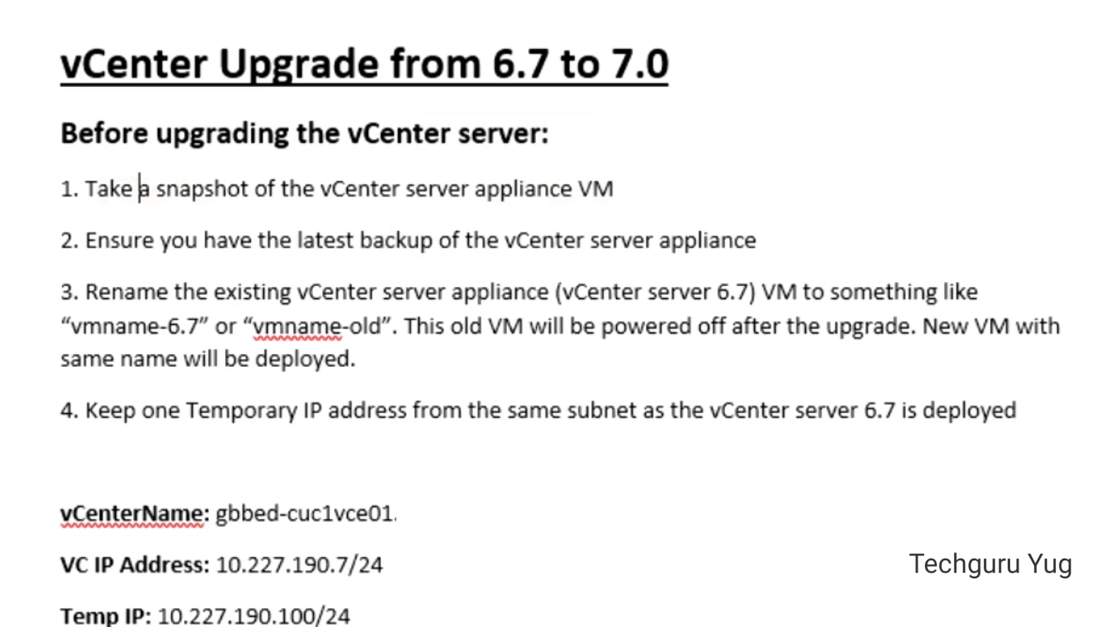
Step: Switch to the vSphere Client in the browser and inspect the GBBED-CUC1VCE01 VM's summary and web console
{"action": "key", "text": "alt+Tab"}
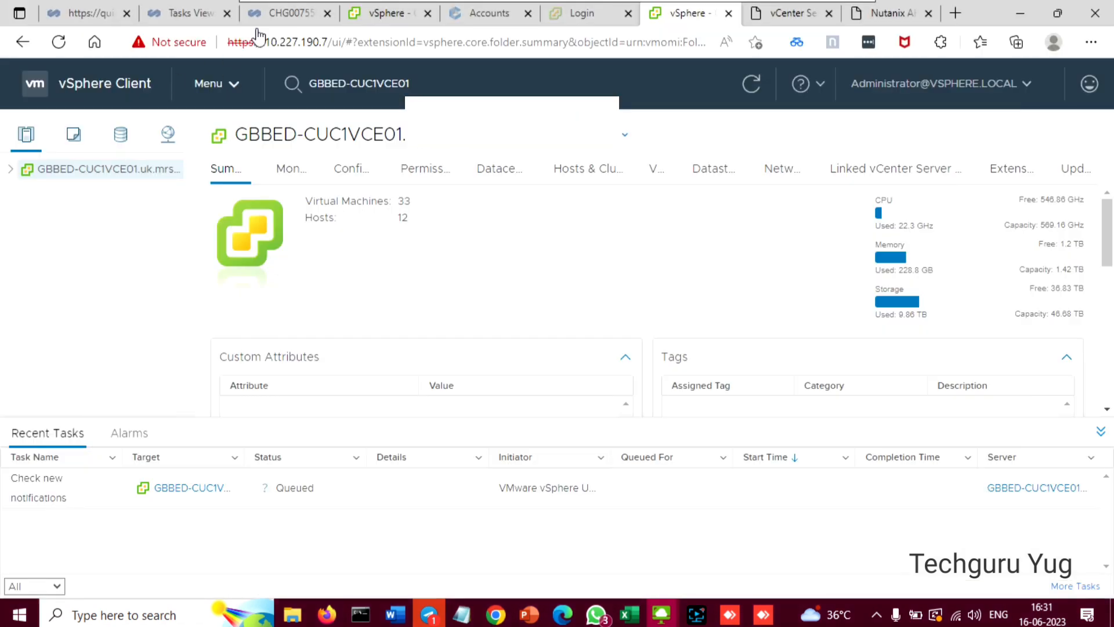
{"action": "left_click", "coordinate": [383, 13]}
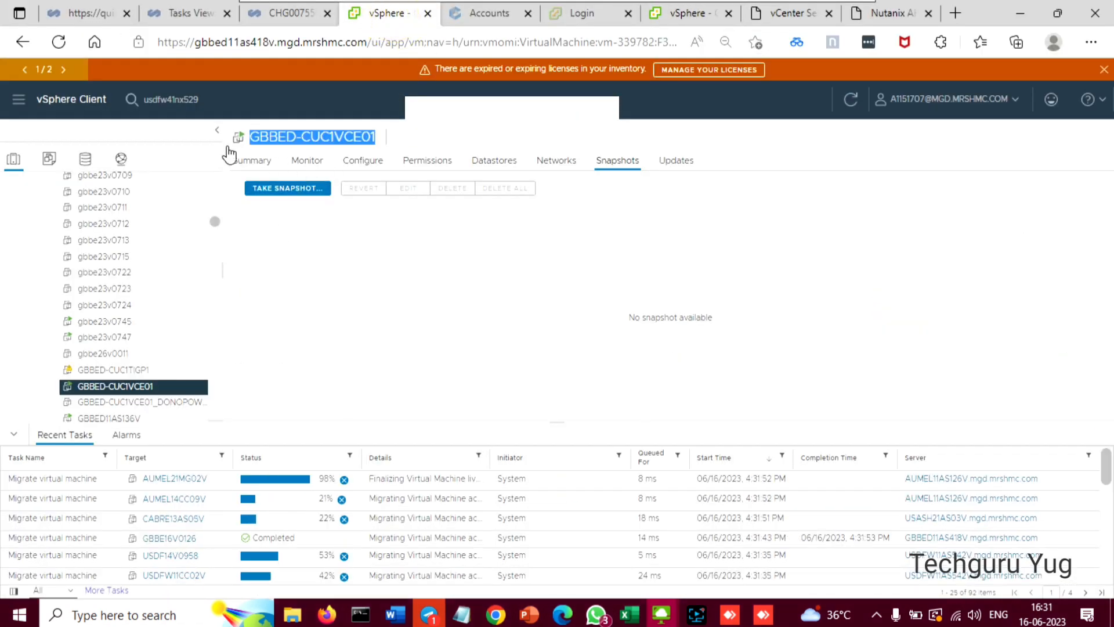
{"action": "left_click", "coordinate": [308, 137]}
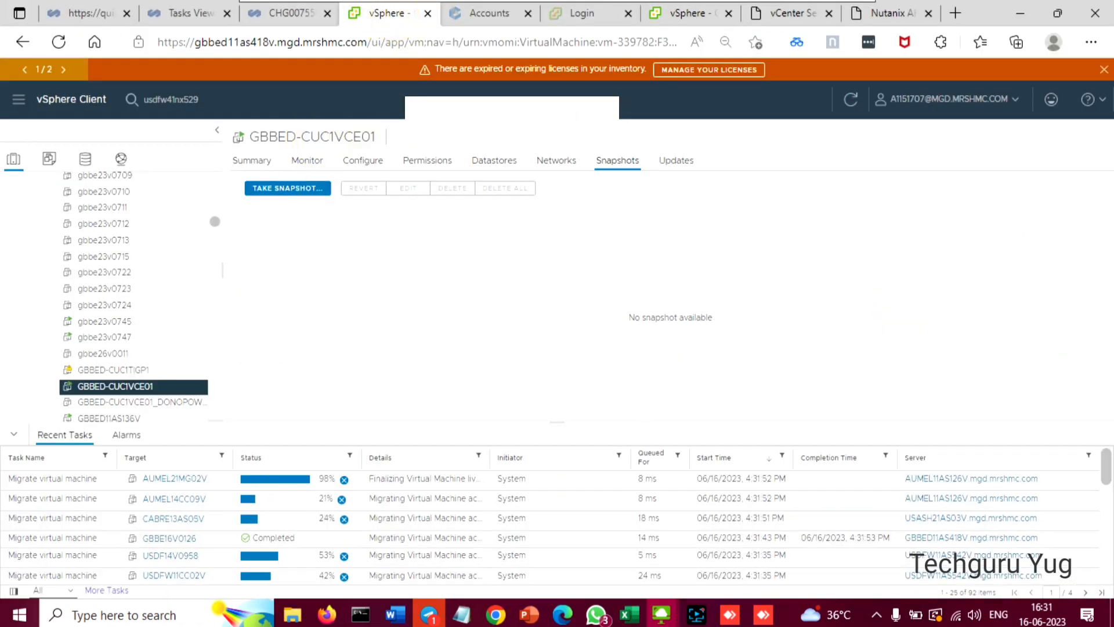
{"action": "left_click", "coordinate": [253, 160]}
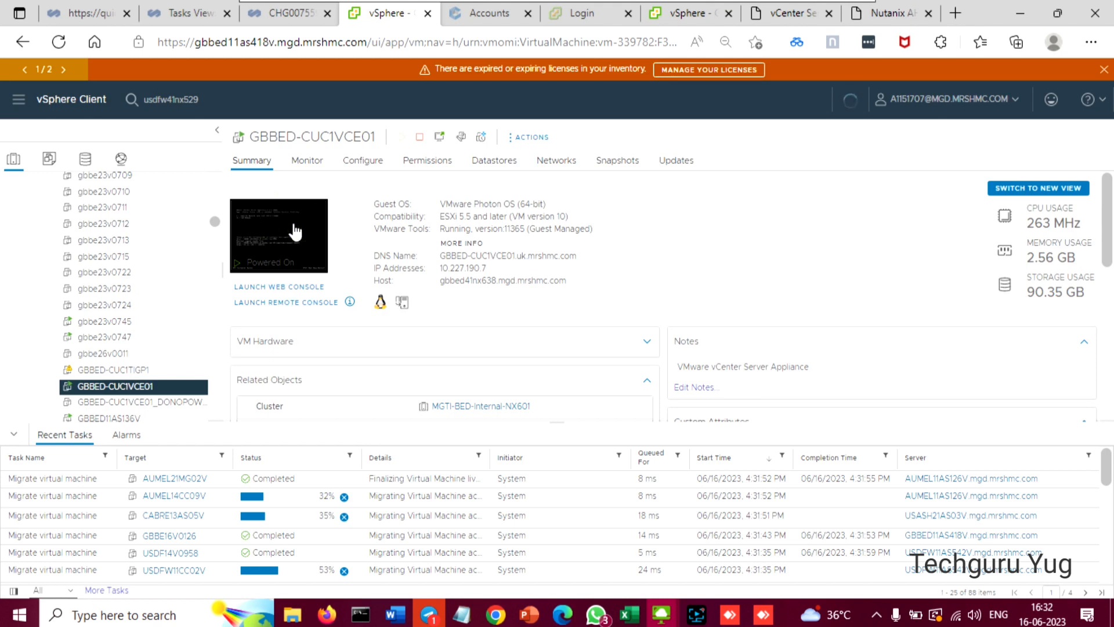
{"action": "left_click", "coordinate": [295, 230]}
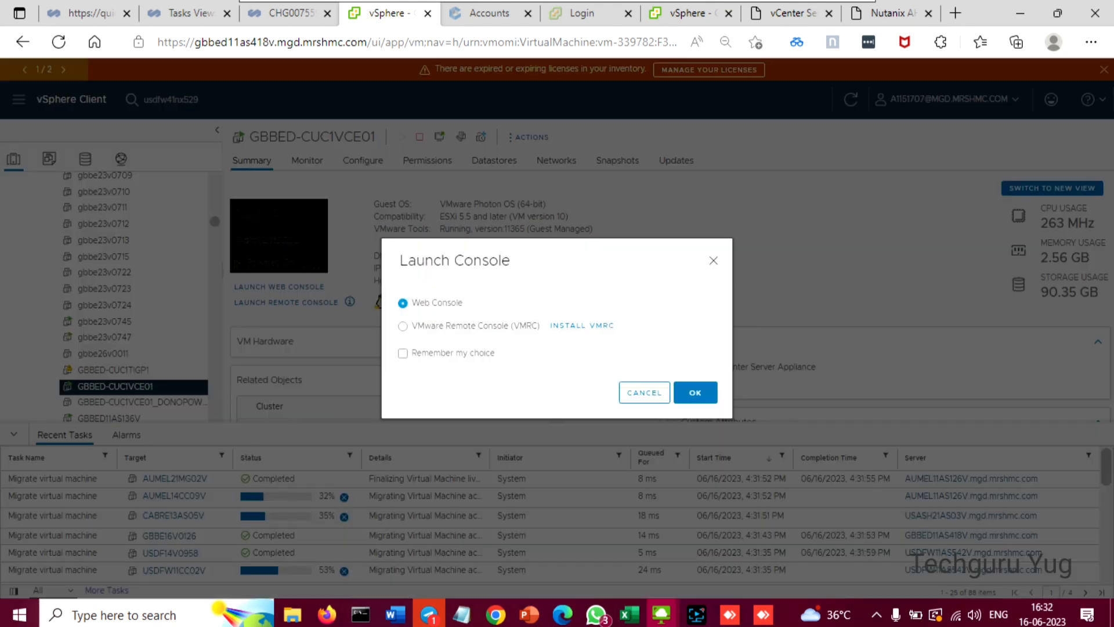
{"action": "left_click", "coordinate": [694, 393]}
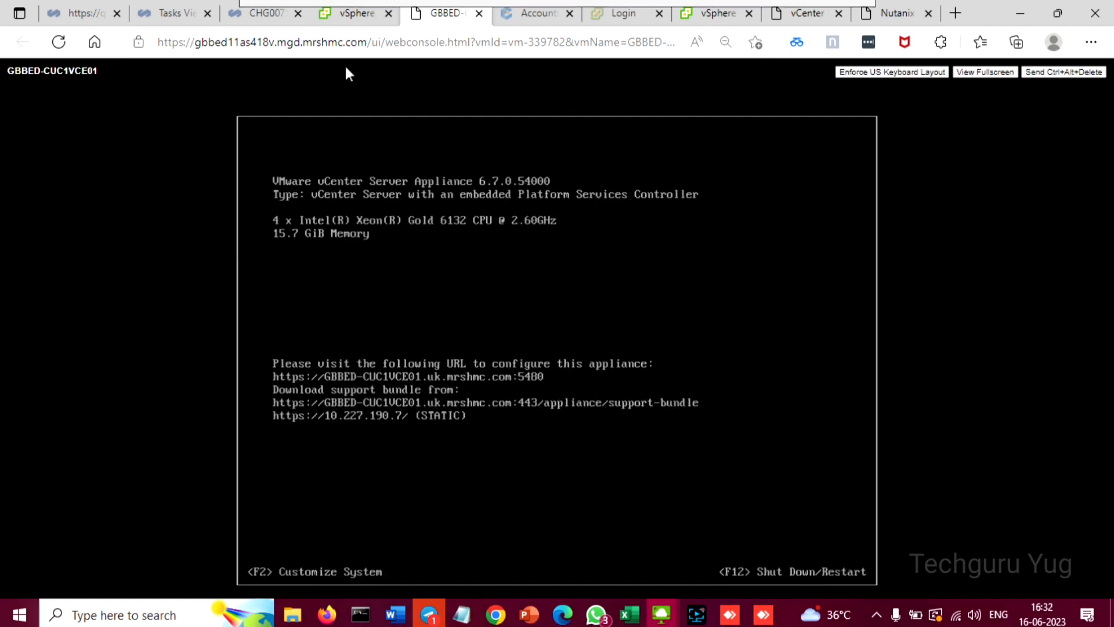
{"action": "left_click", "coordinate": [479, 13]}
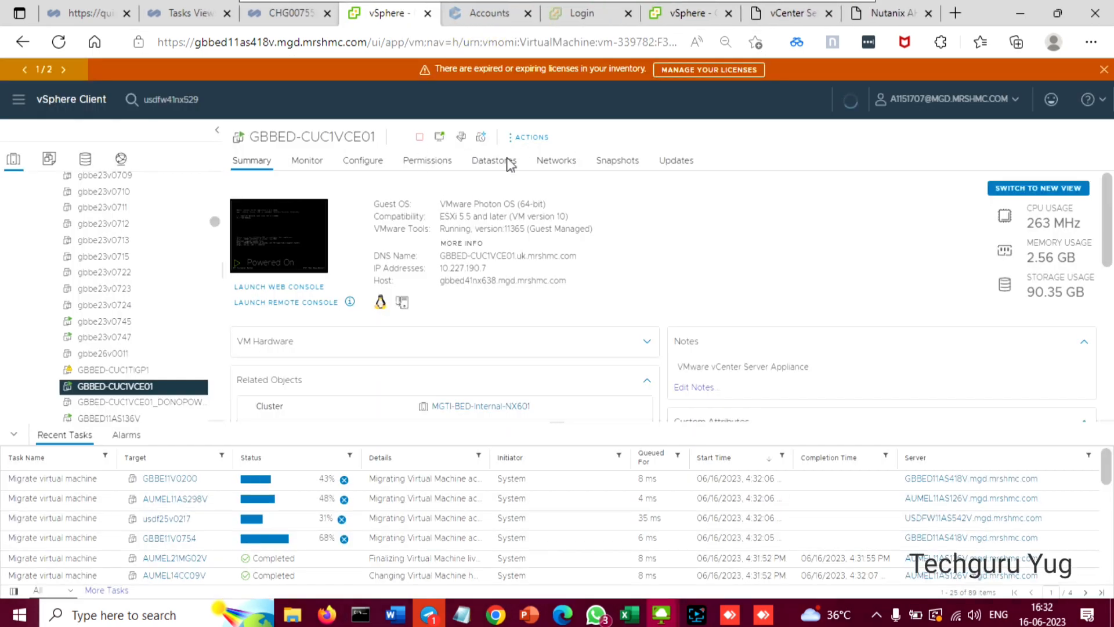
Step: Take a snapshot of GBBED-CUC1VCE01 named "Before Upgrade to 7.0" without the virtual machine's memory, and view it in the snapshot list
{"action": "left_click", "coordinate": [529, 138]}
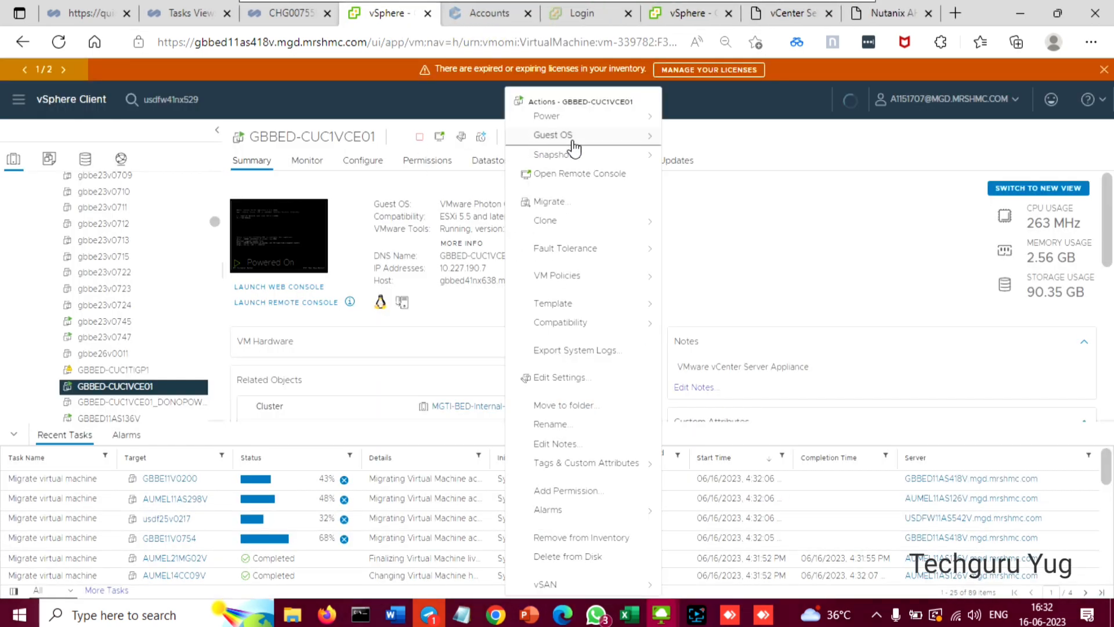
{"action": "mouse_move", "coordinate": [579, 159]}
{"action": "left_click", "coordinate": [704, 165]}
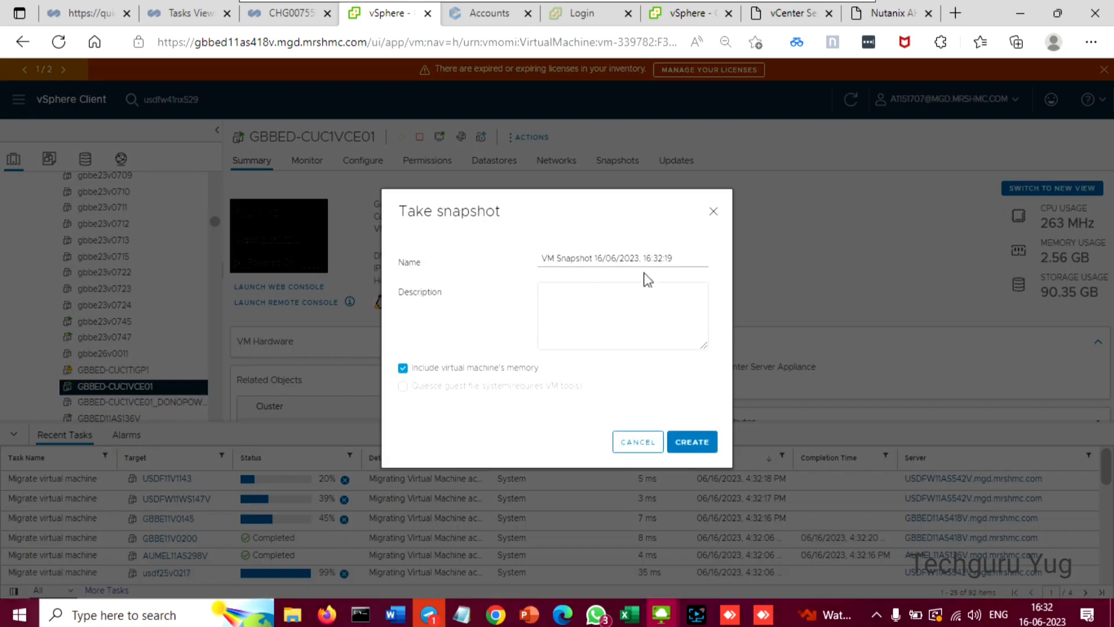
{"action": "left_click_drag", "start_coordinate": [674, 259], "coordinate": [542, 258]}
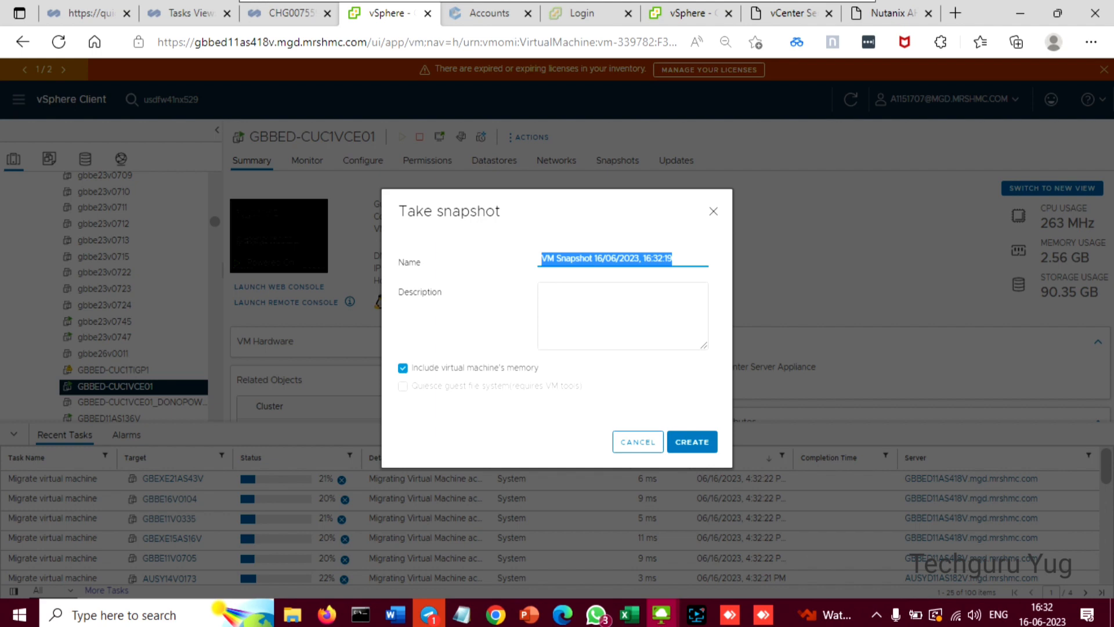
{"action": "type", "text": "Bef"}
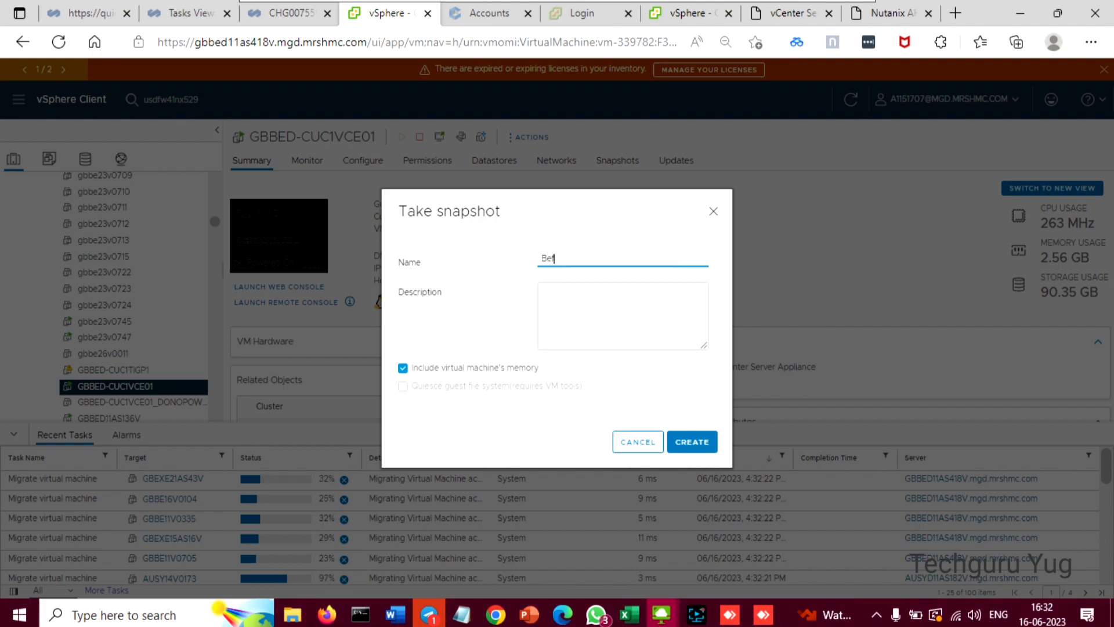
{"action": "type", "text": "ore U"}
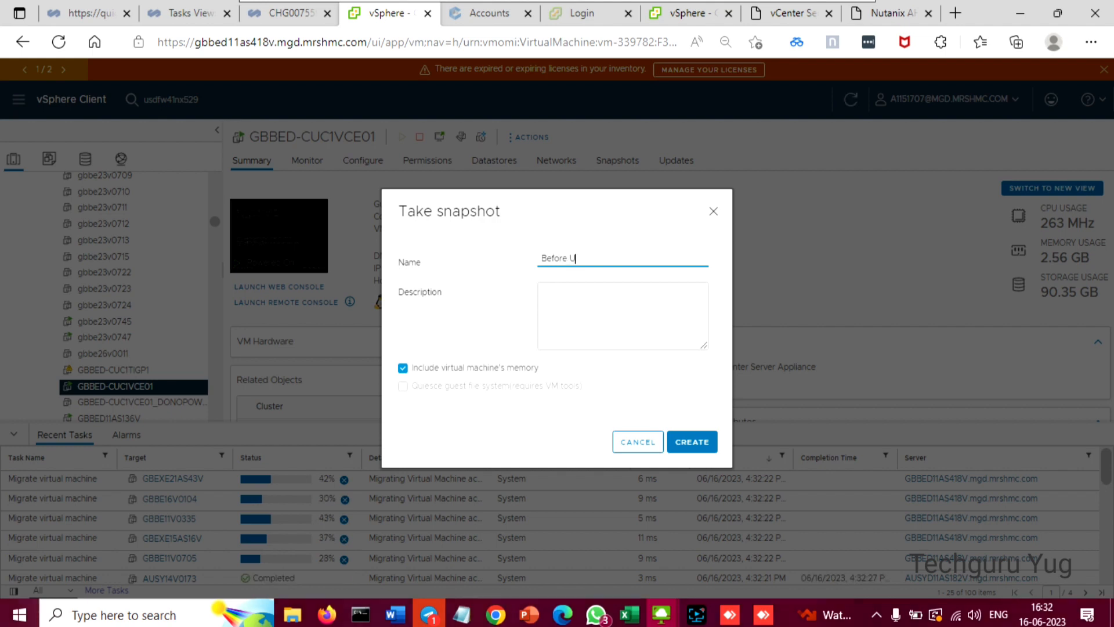
{"action": "type", "text": "pgrade to 7"}
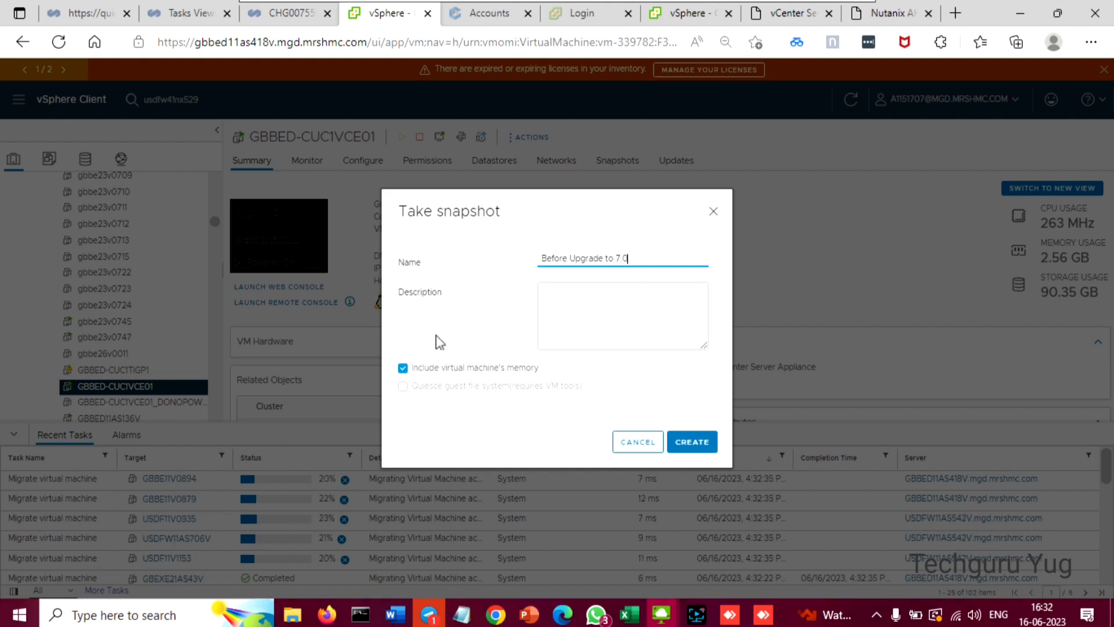
{"action": "left_click", "coordinate": [402, 368]}
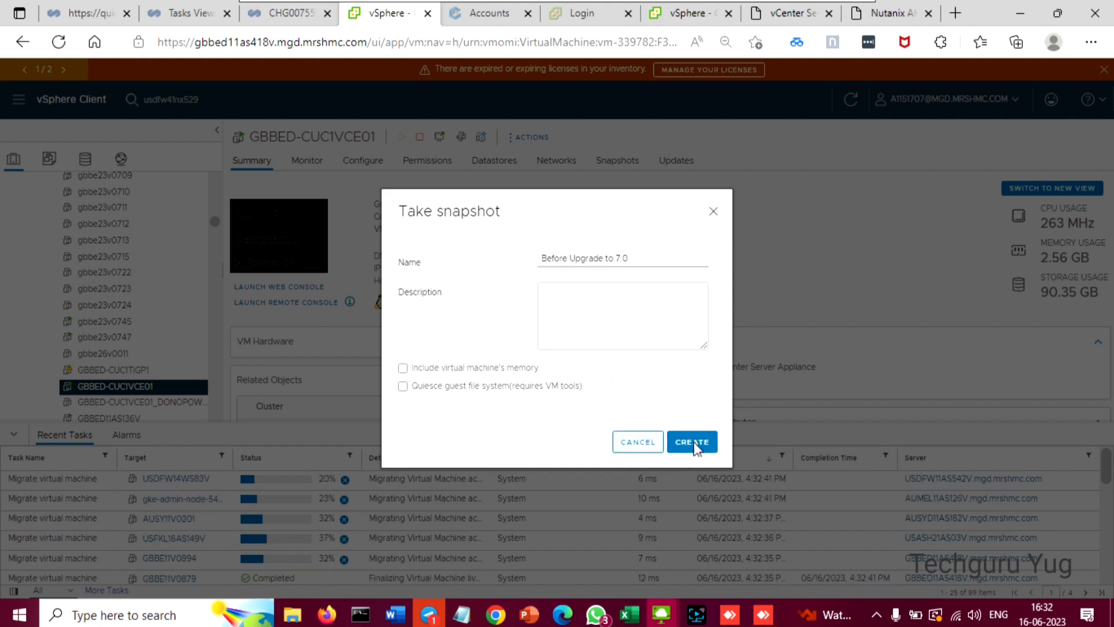
{"action": "left_click", "coordinate": [692, 442]}
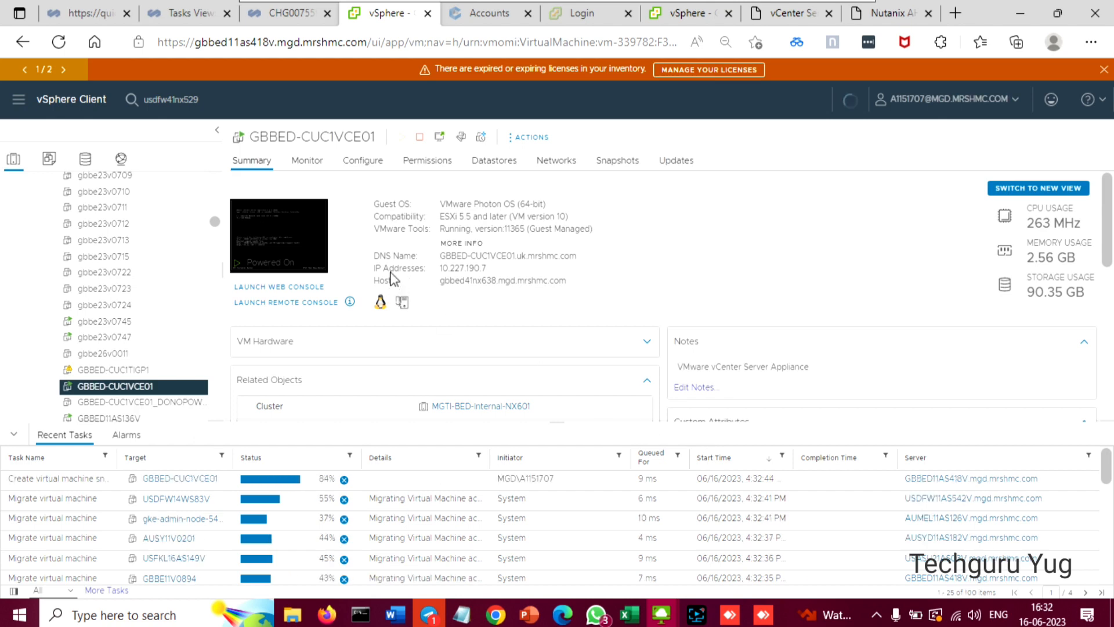
{"action": "left_click", "coordinate": [610, 162]}
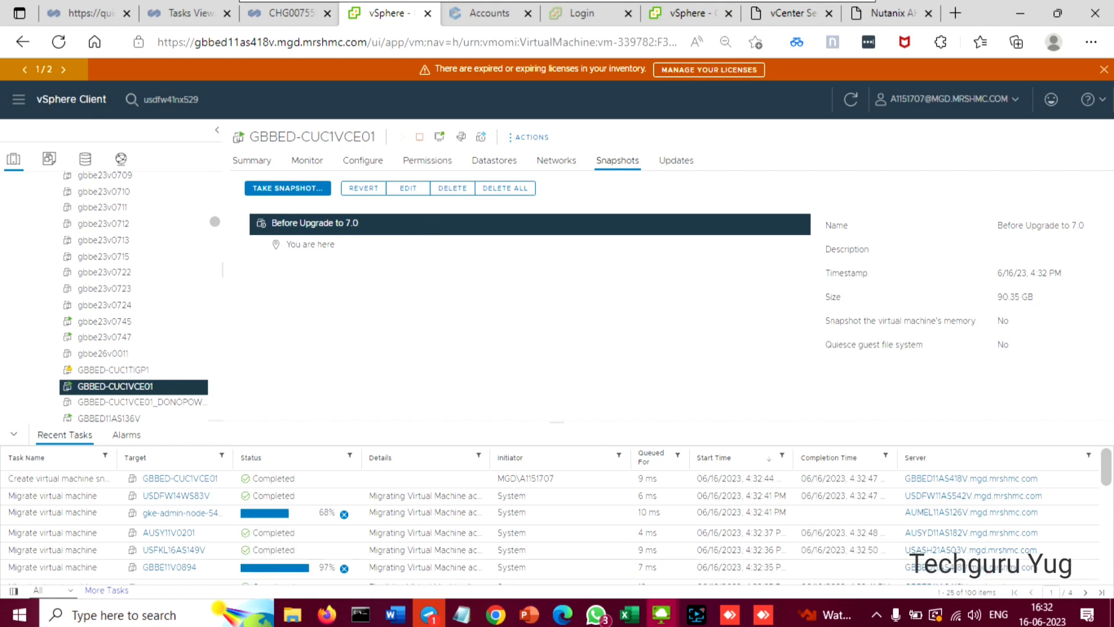
Step: Go to the vCenter Appliance Management site for gbbed-cuc1vce01 on port 5480 and open its backup page
{"action": "left_click", "coordinate": [787, 15]}
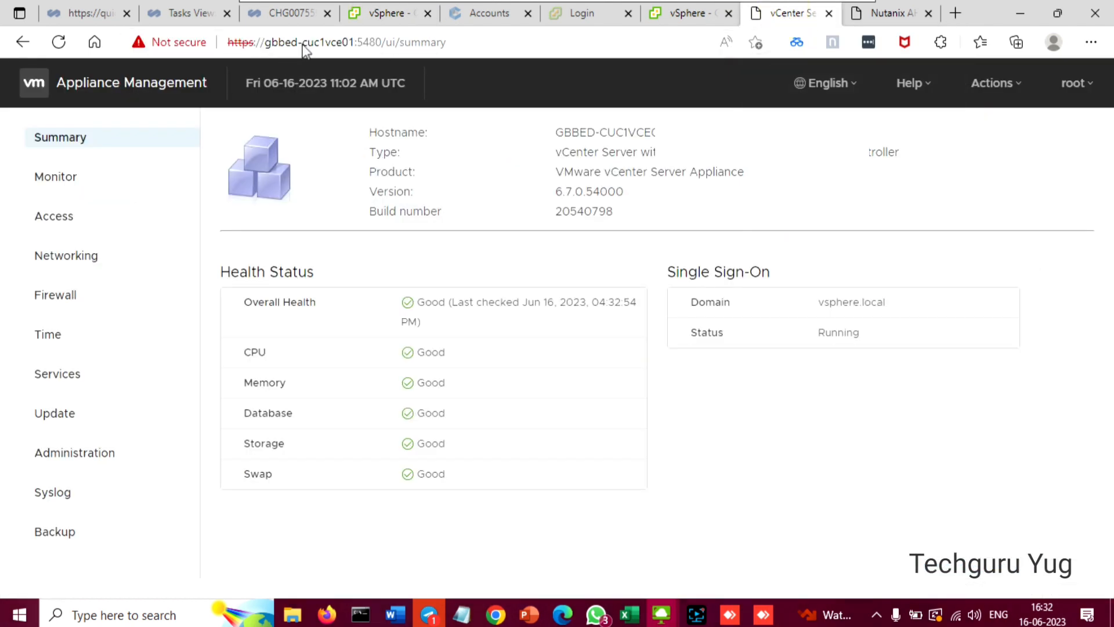
{"action": "left_click_drag", "start_coordinate": [351, 41], "coordinate": [271, 42]}
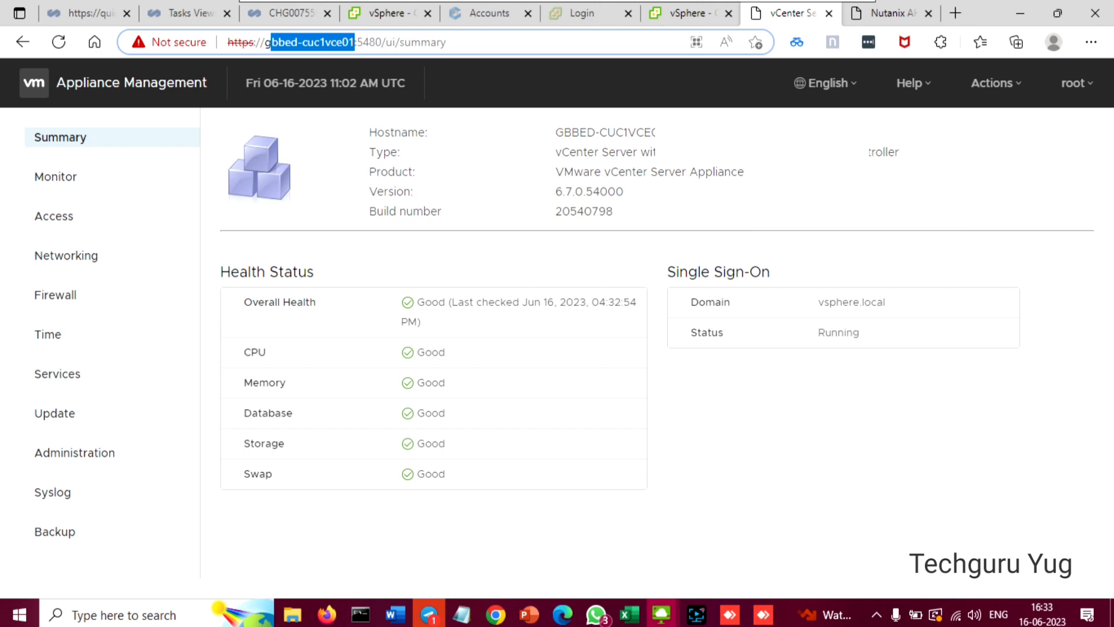
{"action": "left_click", "coordinate": [361, 42]}
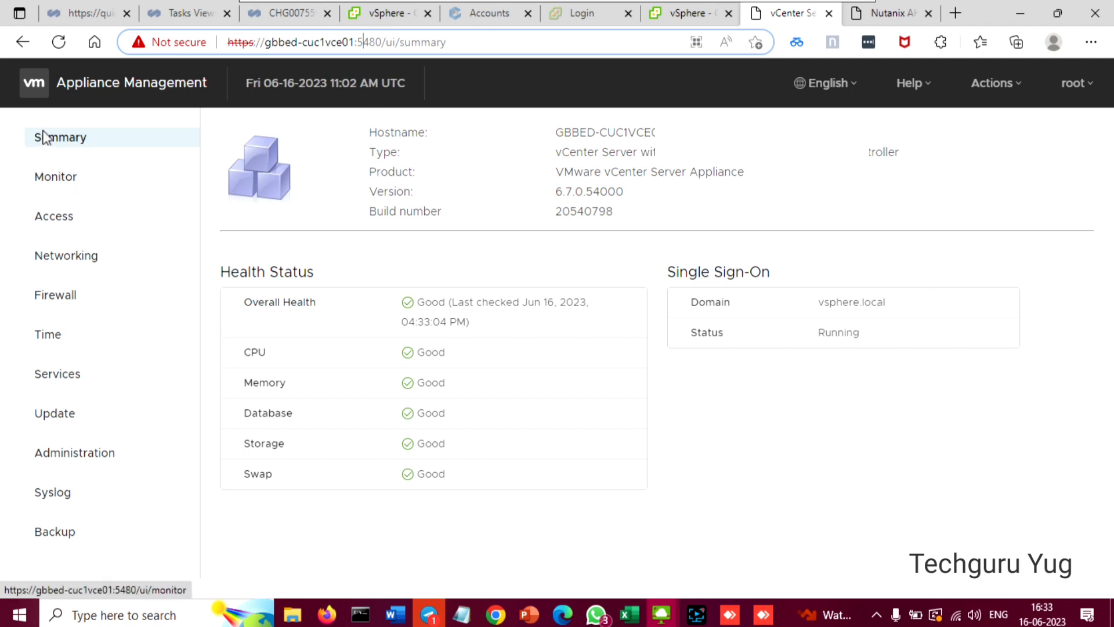
{"action": "left_click", "coordinate": [64, 138]}
{"action": "left_click", "coordinate": [64, 532]}
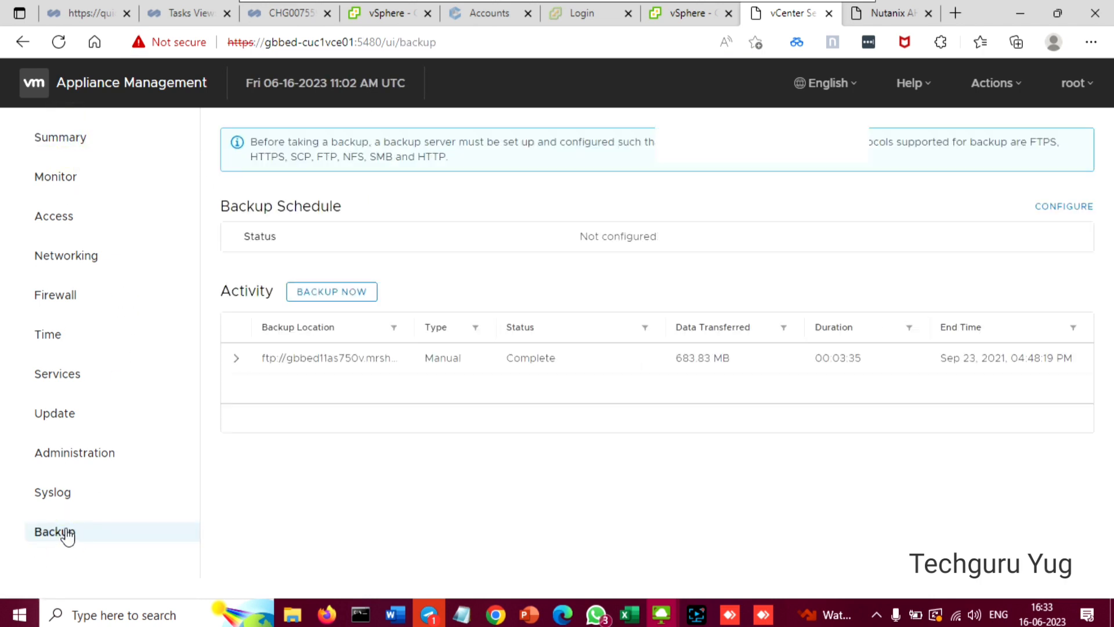
{"action": "left_click", "coordinate": [335, 293]}
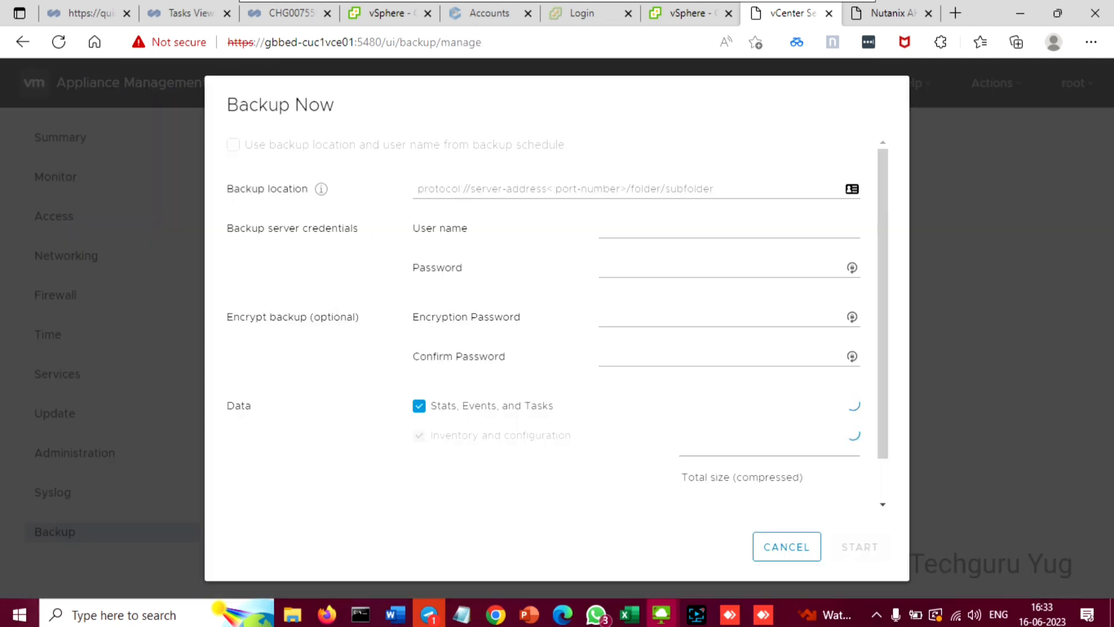
{"action": "left_click", "coordinate": [421, 188]}
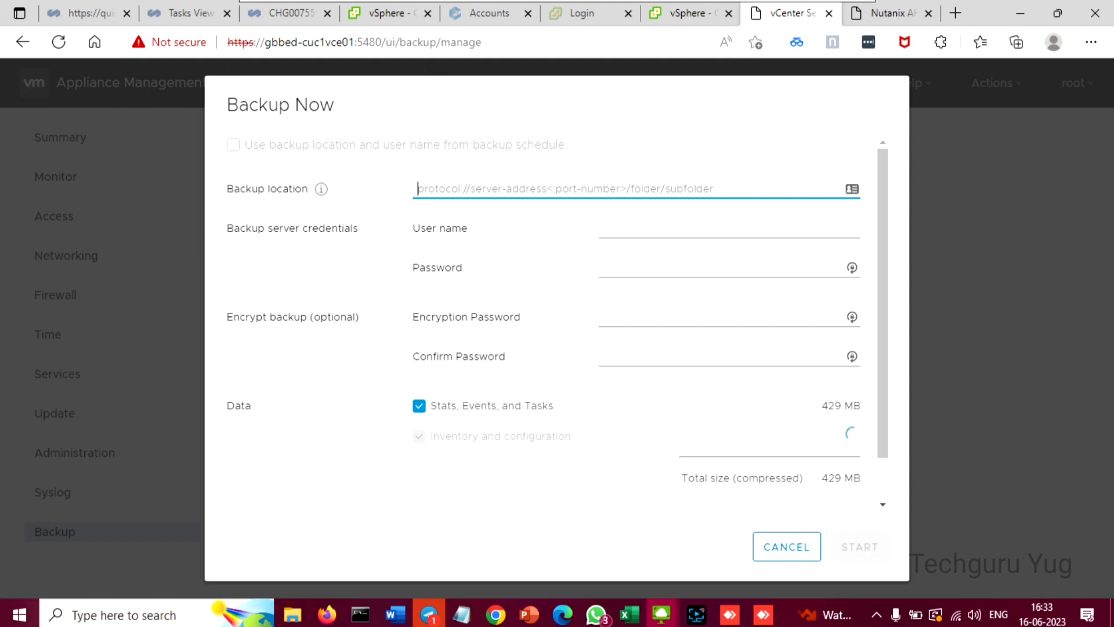
{"action": "left_click", "coordinate": [779, 551]}
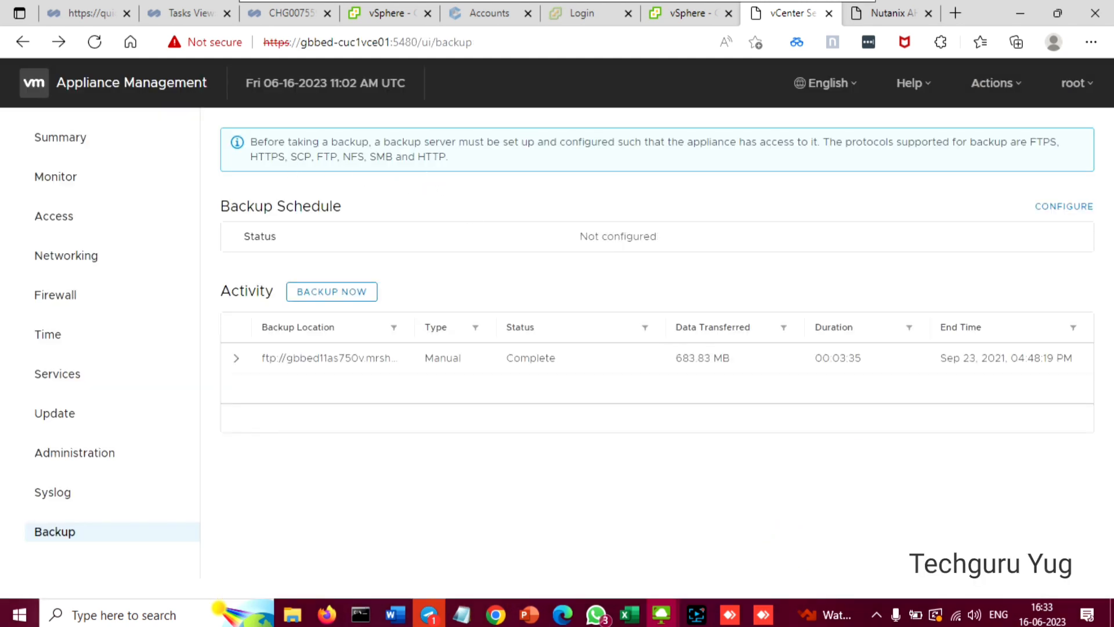
Step: Check the supported backup protocols, try the manual backup form with the location ftp://, look over its credential and encryption fields, and cancel it
{"action": "left_click_drag", "start_coordinate": [250, 157], "coordinate": [446, 158]}
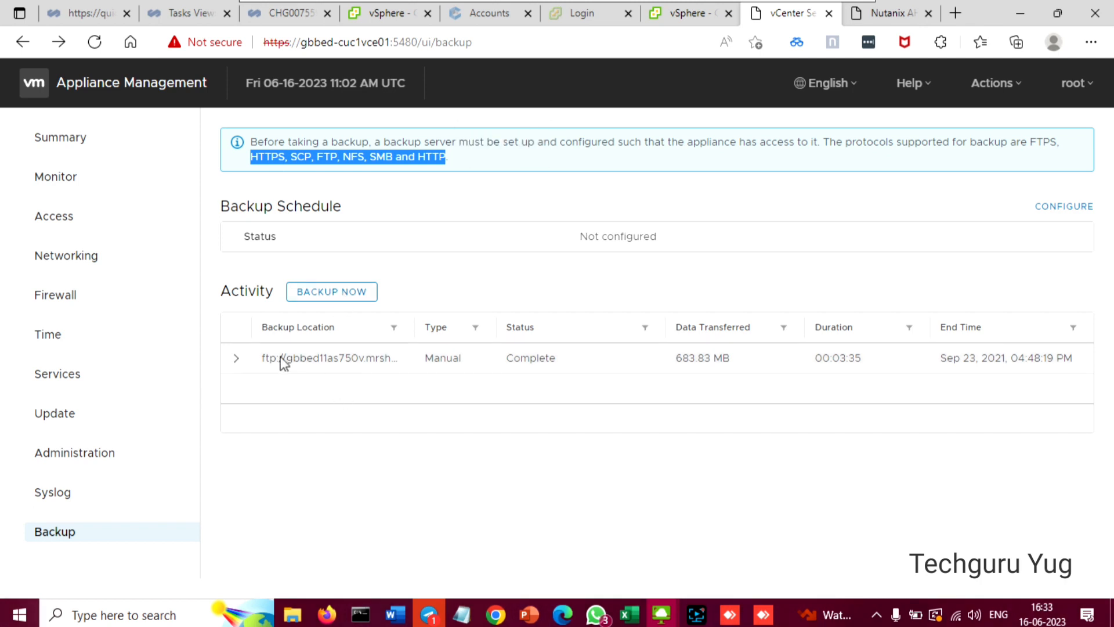
{"action": "left_click_drag", "start_coordinate": [260, 358], "coordinate": [467, 361]}
{"action": "left_click", "coordinate": [331, 291]}
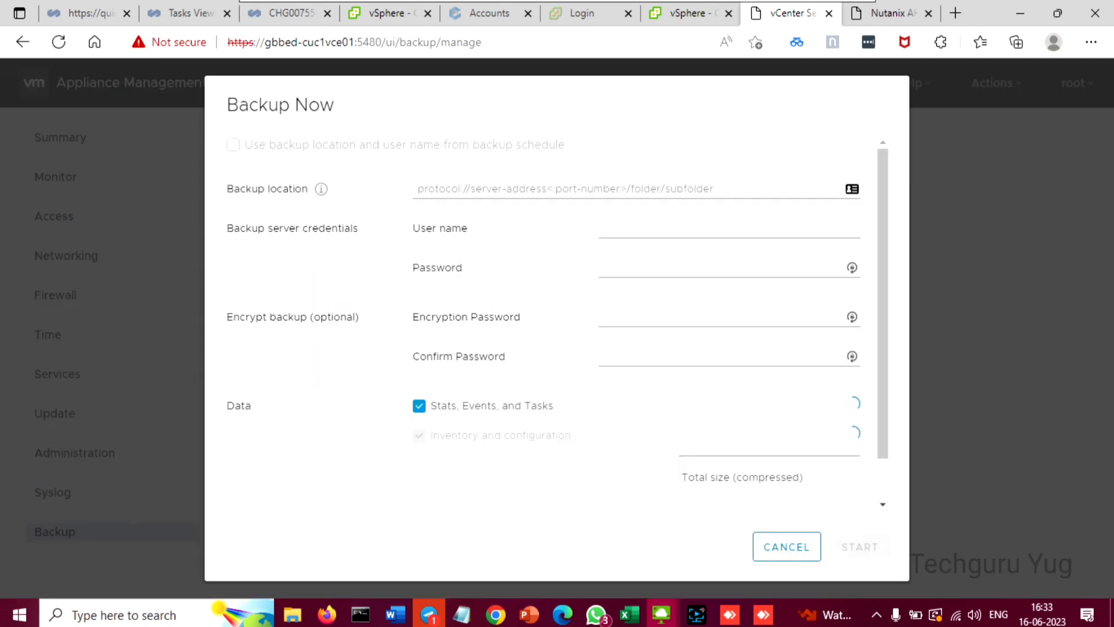
{"action": "left_click", "coordinate": [444, 181]}
{"action": "key", "text": "ctrl+v"}
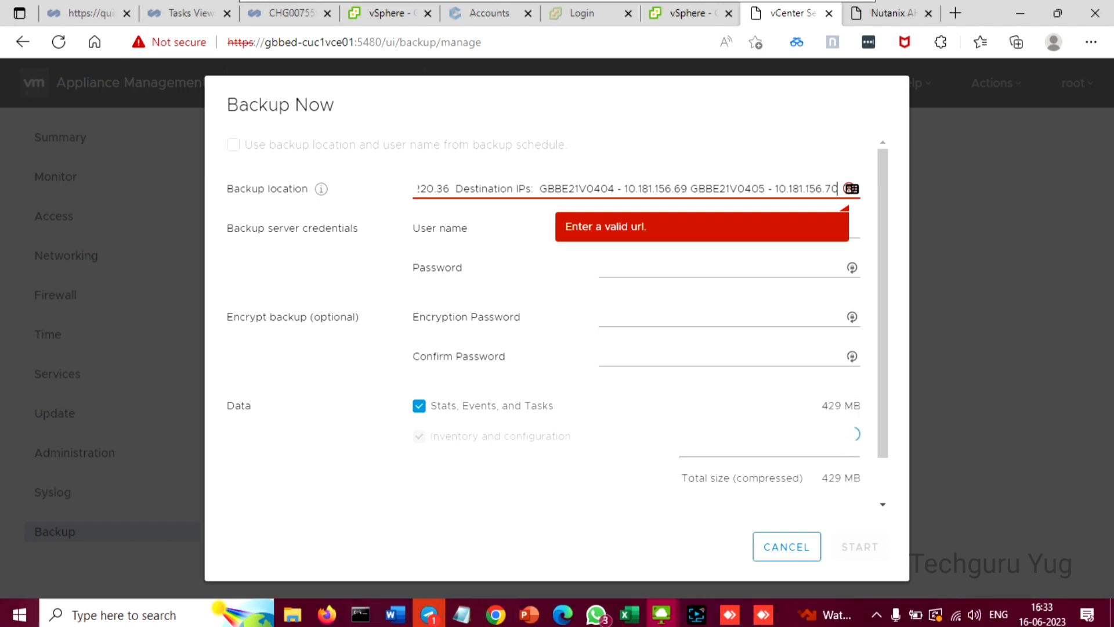
{"action": "key", "text": "ctrl+a"}
{"action": "key", "text": "BackSpace"}
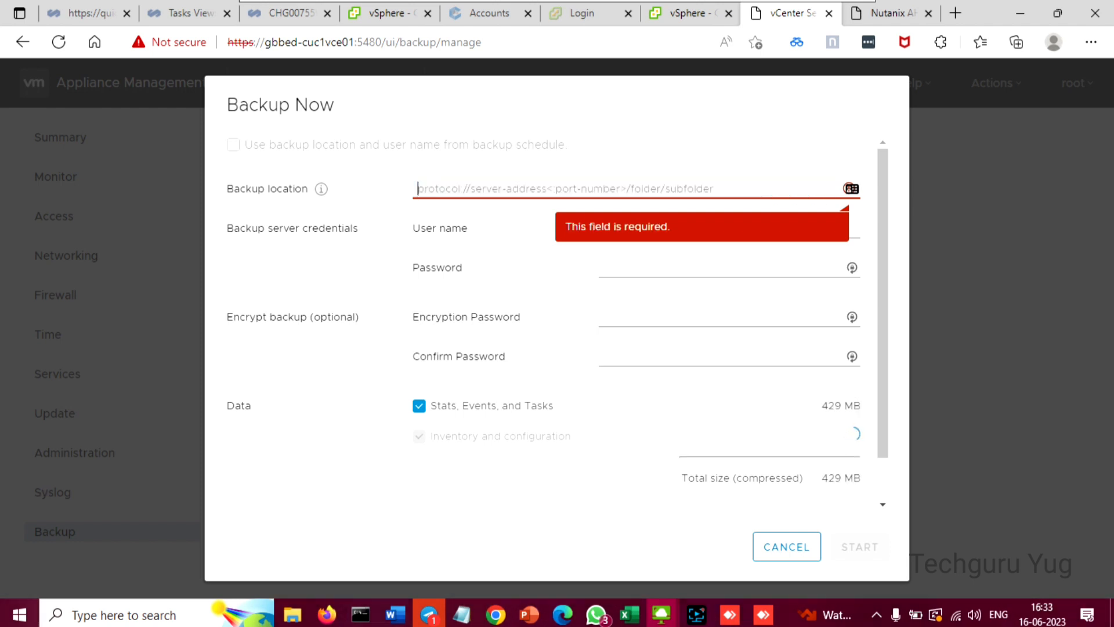
{"action": "type", "text": "ftp://"}
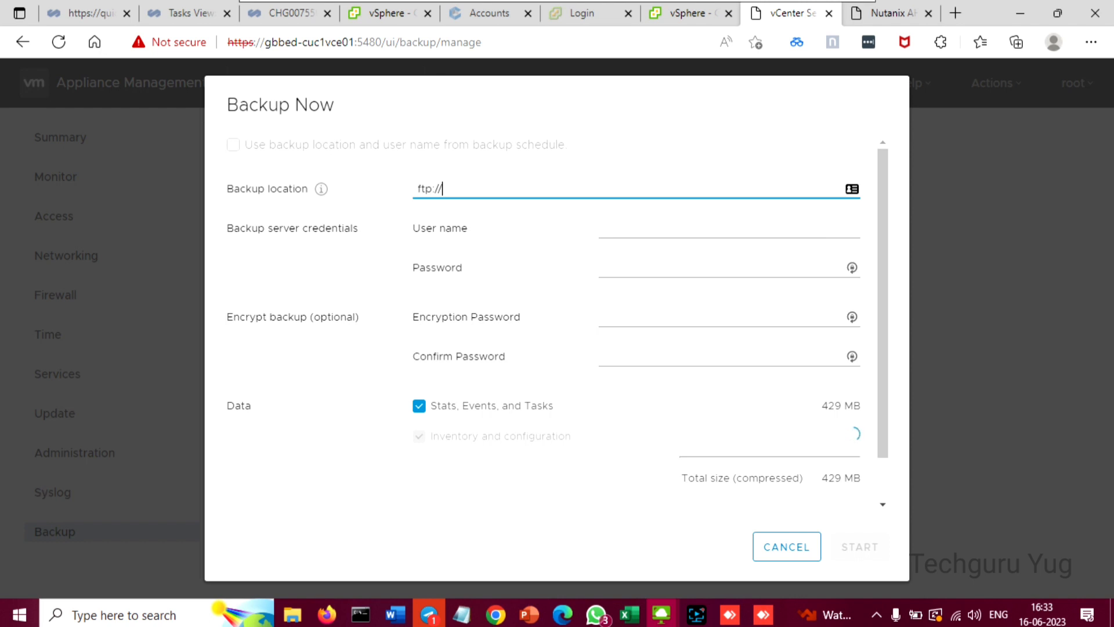
{"action": "left_click", "coordinate": [348, 233]}
{"action": "left_click", "coordinate": [639, 229]}
{"action": "left_click", "coordinate": [628, 257]}
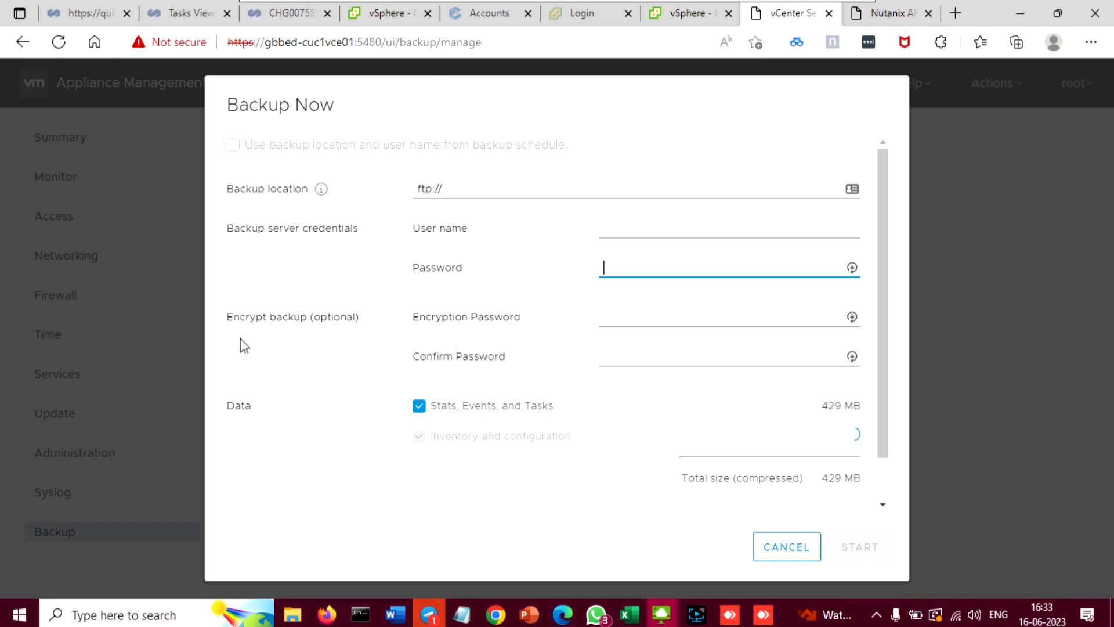
{"action": "left_click", "coordinate": [628, 316]}
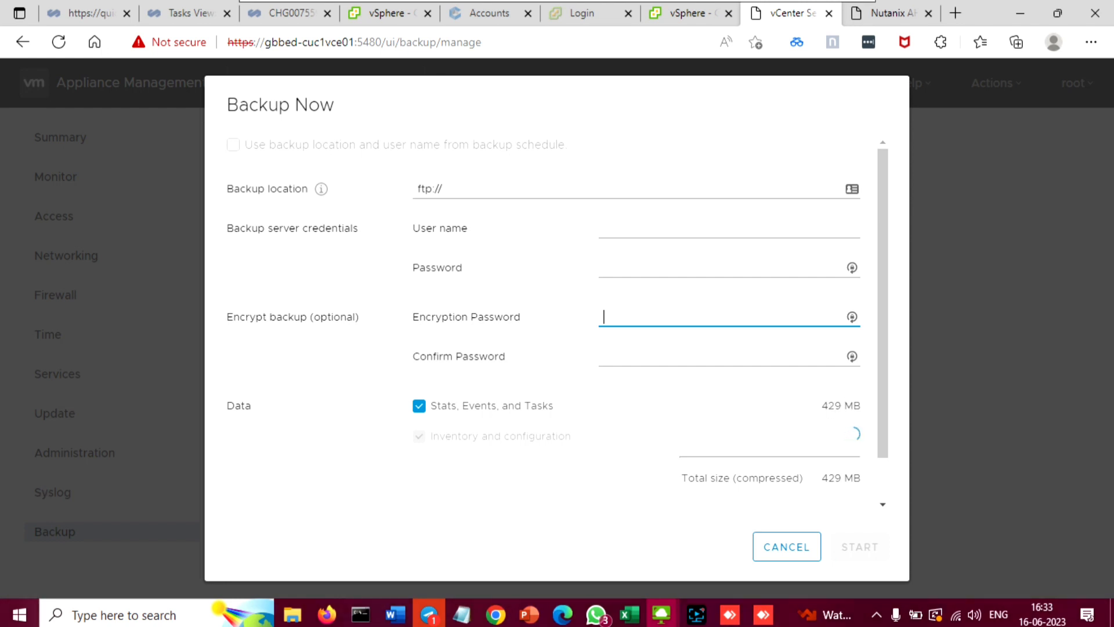
{"action": "left_click", "coordinate": [787, 548]}
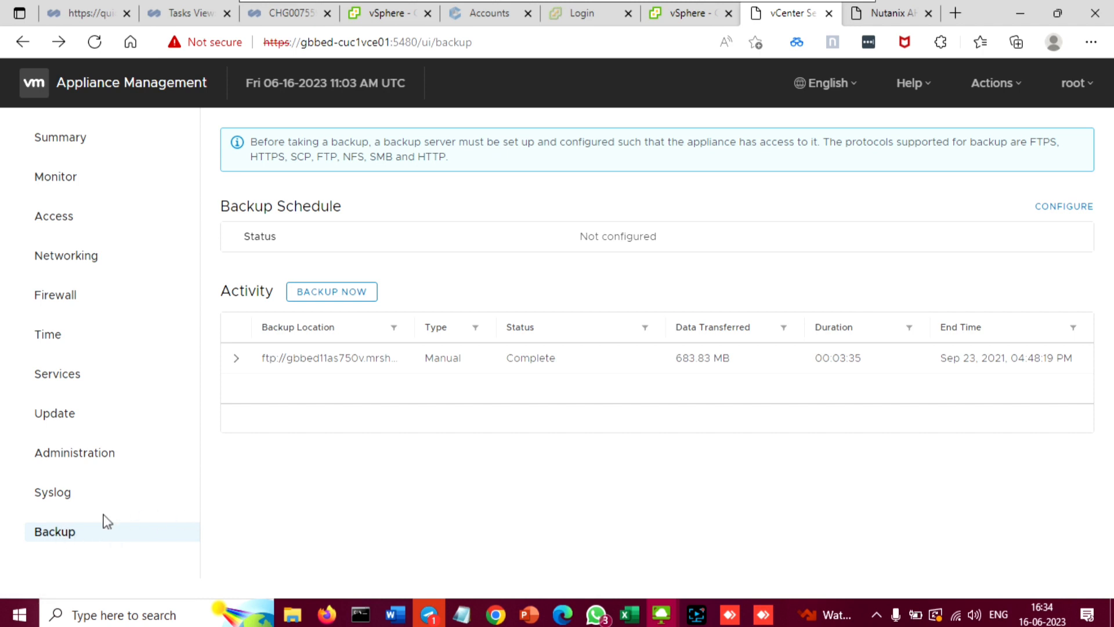
Step: Switch to the Word checklist and review the item on renaming the existing vCenter server appliance VM
{"action": "left_click", "coordinate": [385, 13]}
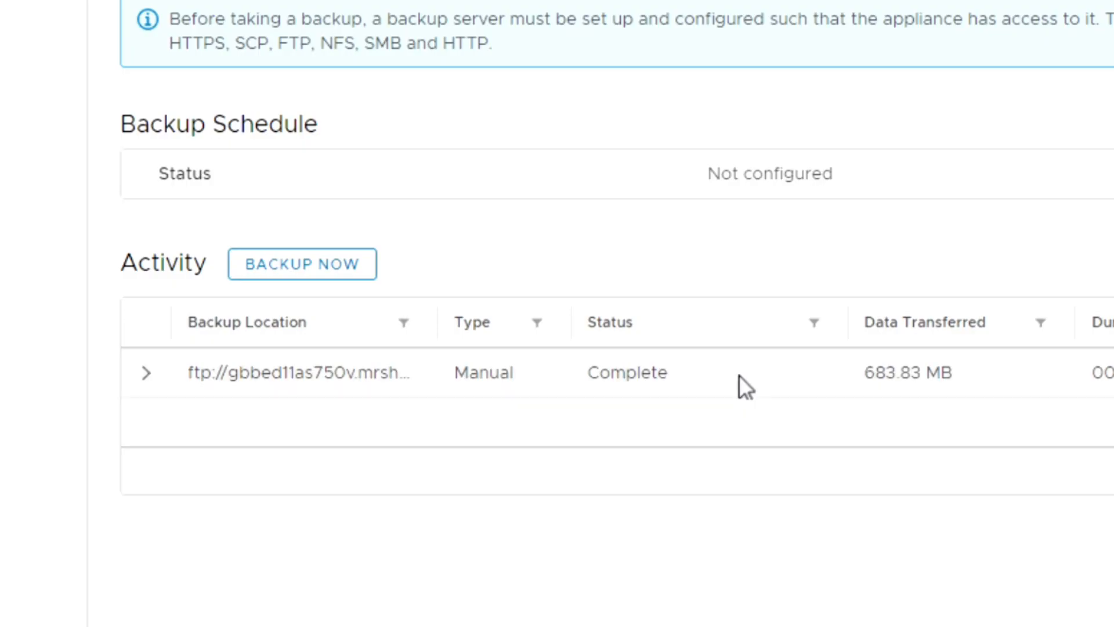
{"action": "key", "text": "alt+Tab"}
{"action": "key", "text": "alt+Tab"}
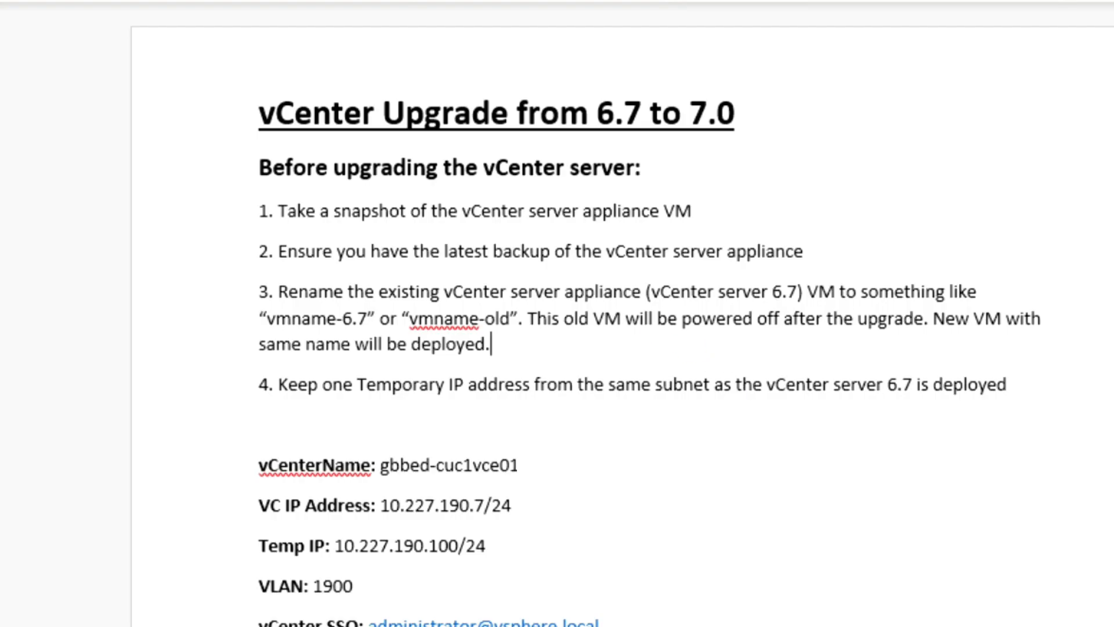
{"action": "left_click_drag", "start_coordinate": [277, 212], "coordinate": [410, 212]}
{"action": "left_click", "coordinate": [273, 290]}
Step: Switch to the vSphere Client in the browser and rename the GBBED-CUC1VCE01 virtual machine to GBBED-CUC1VCE01_Old
{"action": "key", "text": "alt+Tab"}
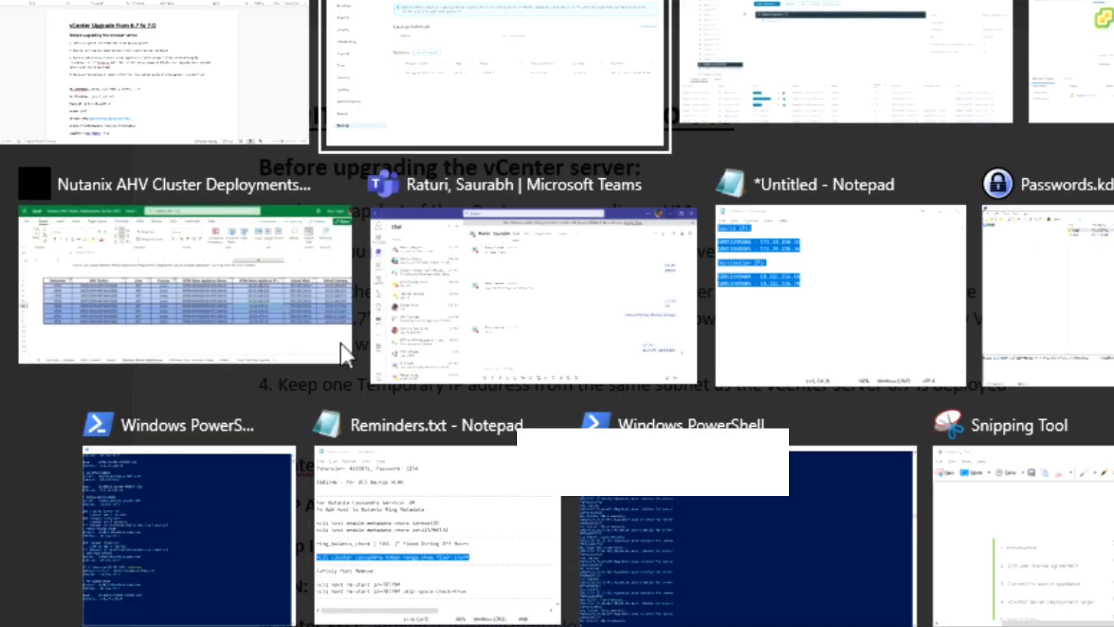
{"action": "key", "text": "alt+Tab"}
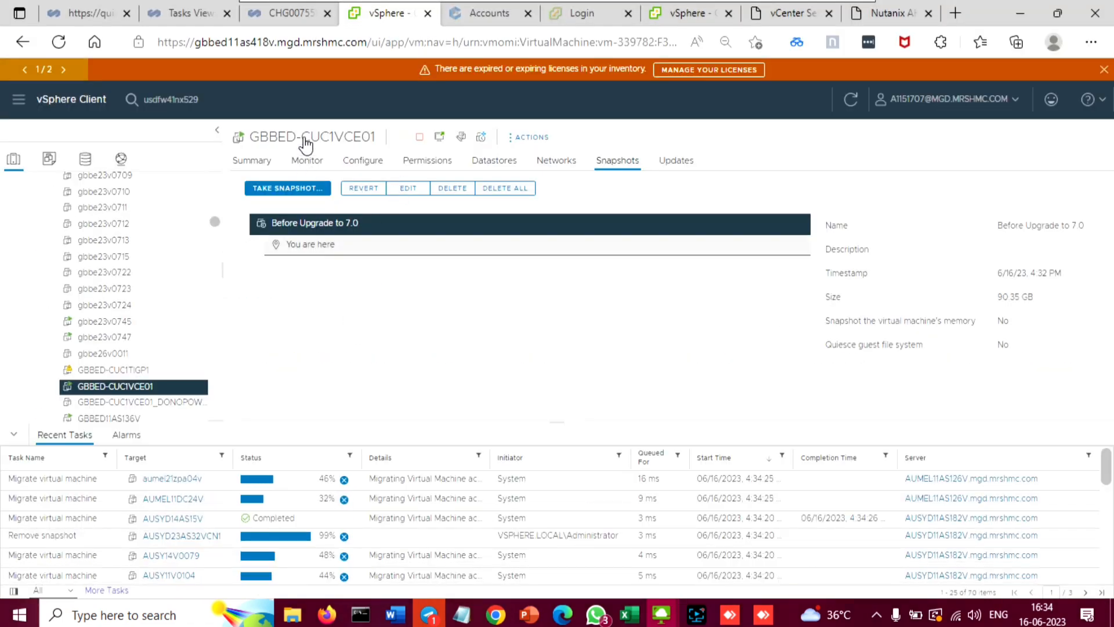
{"action": "left_click_drag", "start_coordinate": [250, 136], "coordinate": [375, 136]}
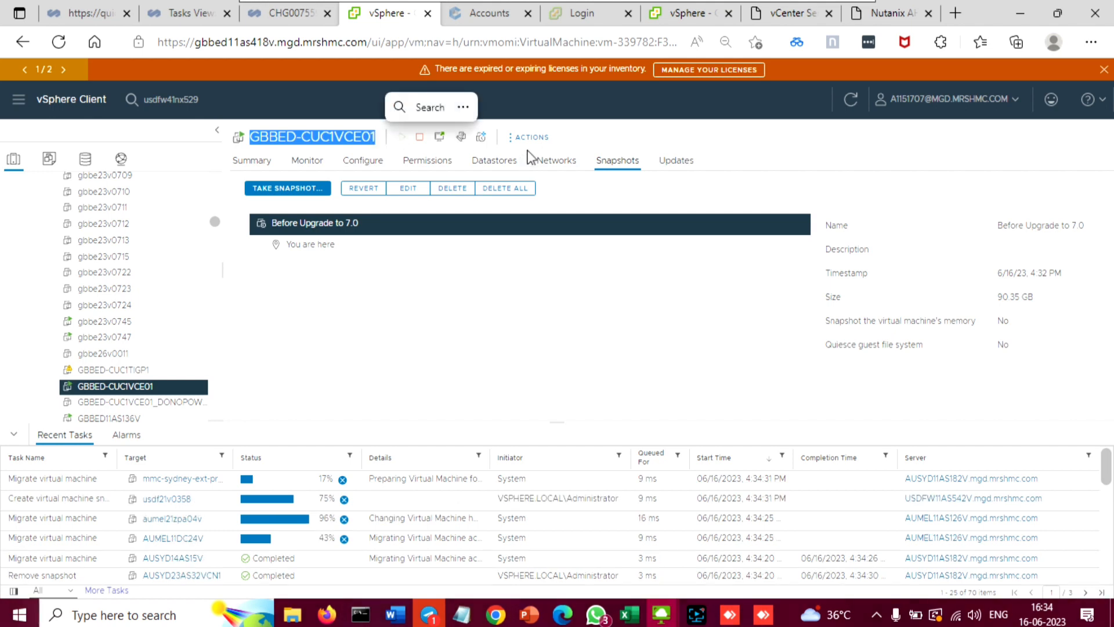
{"action": "left_click", "coordinate": [525, 138]}
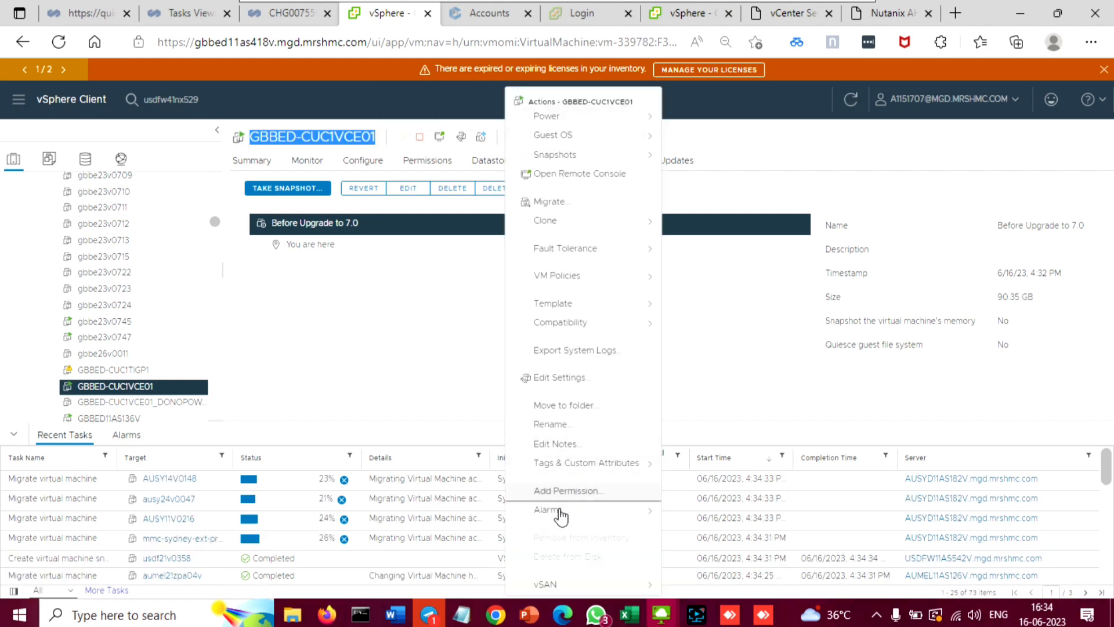
{"action": "left_click", "coordinate": [563, 426]}
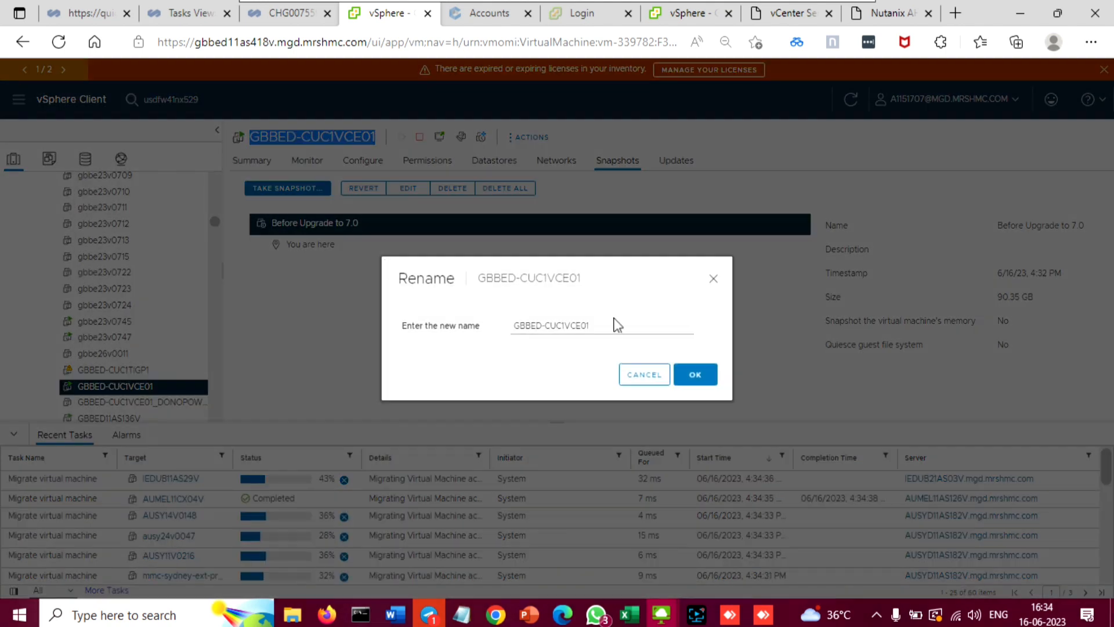
{"action": "left_click", "coordinate": [599, 323]}
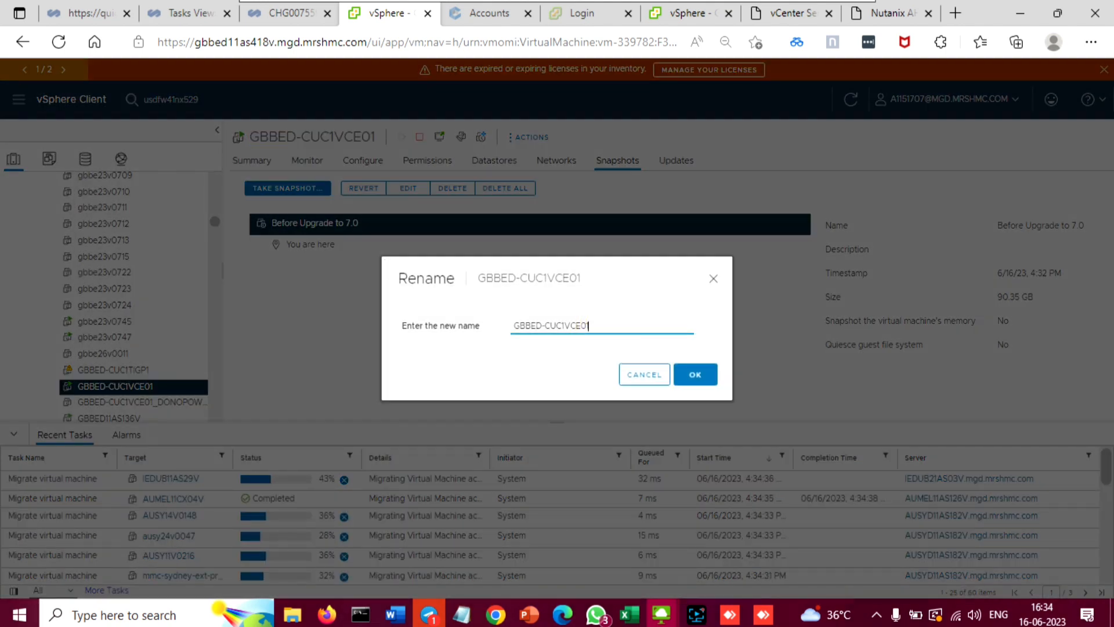
{"action": "type", "text": "_Old"}
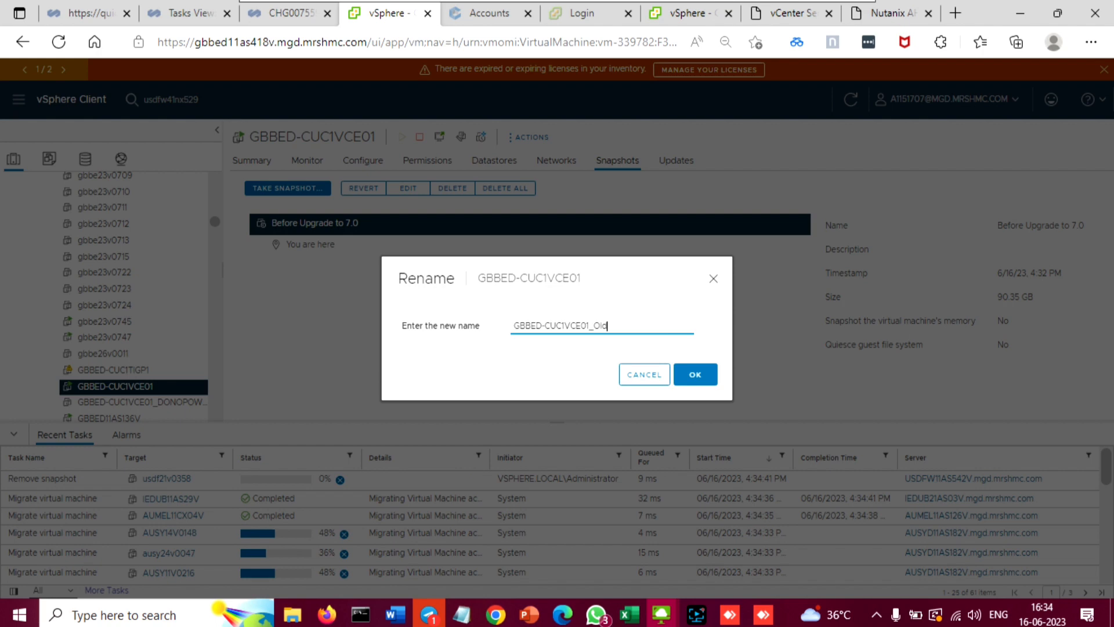
{"action": "left_click", "coordinate": [695, 375]}
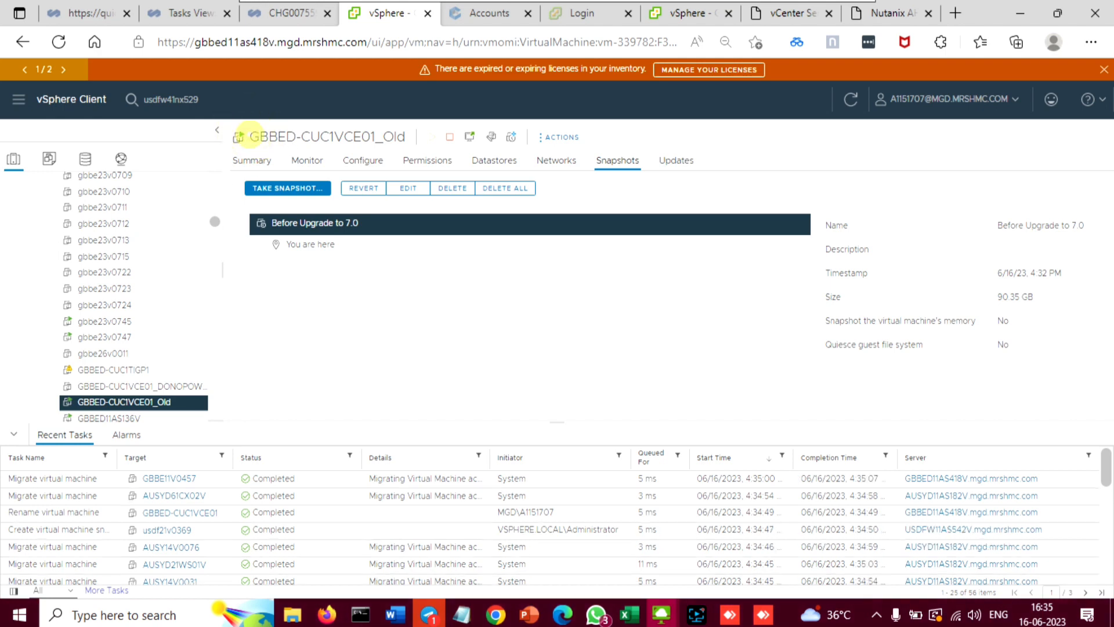
{"action": "left_click_drag", "start_coordinate": [250, 137], "coordinate": [372, 137]}
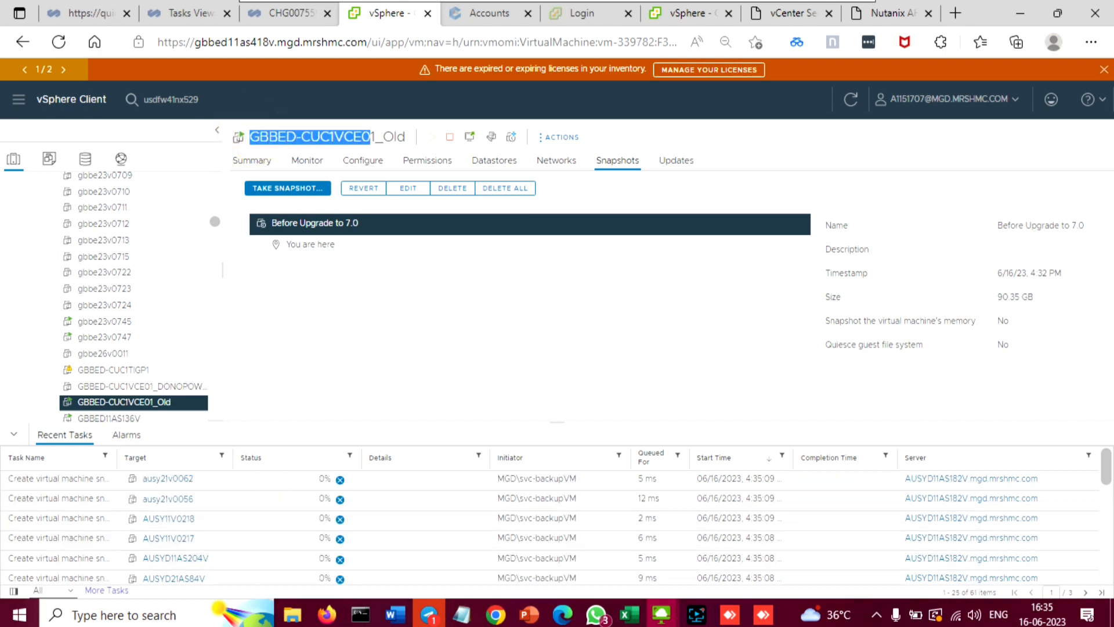
{"action": "left_click", "coordinate": [369, 135]}
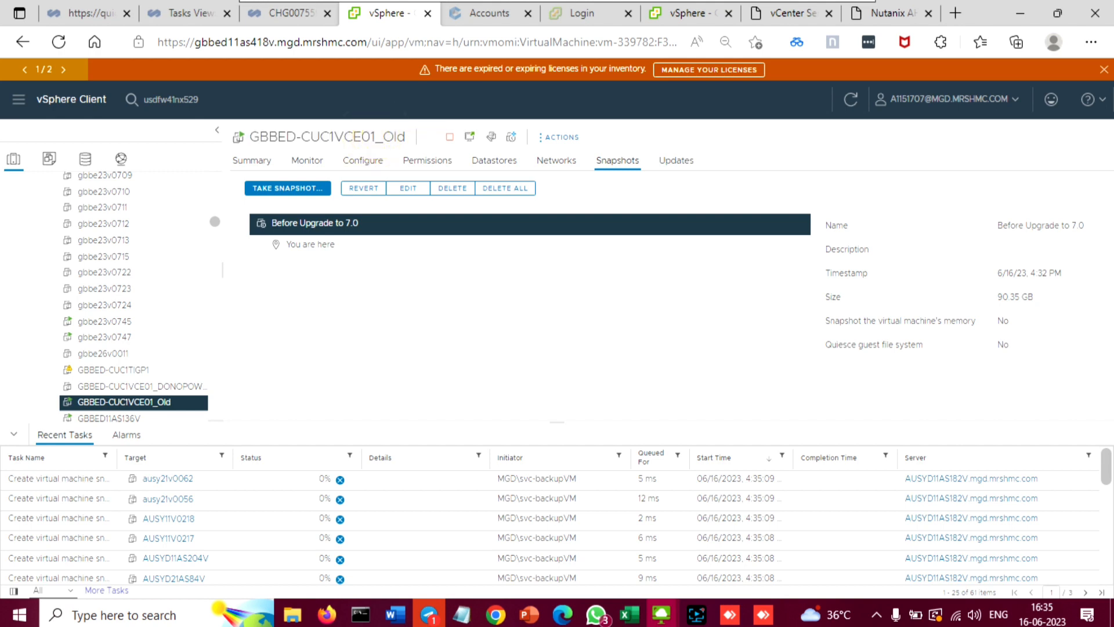
{"action": "left_click", "coordinate": [396, 141]}
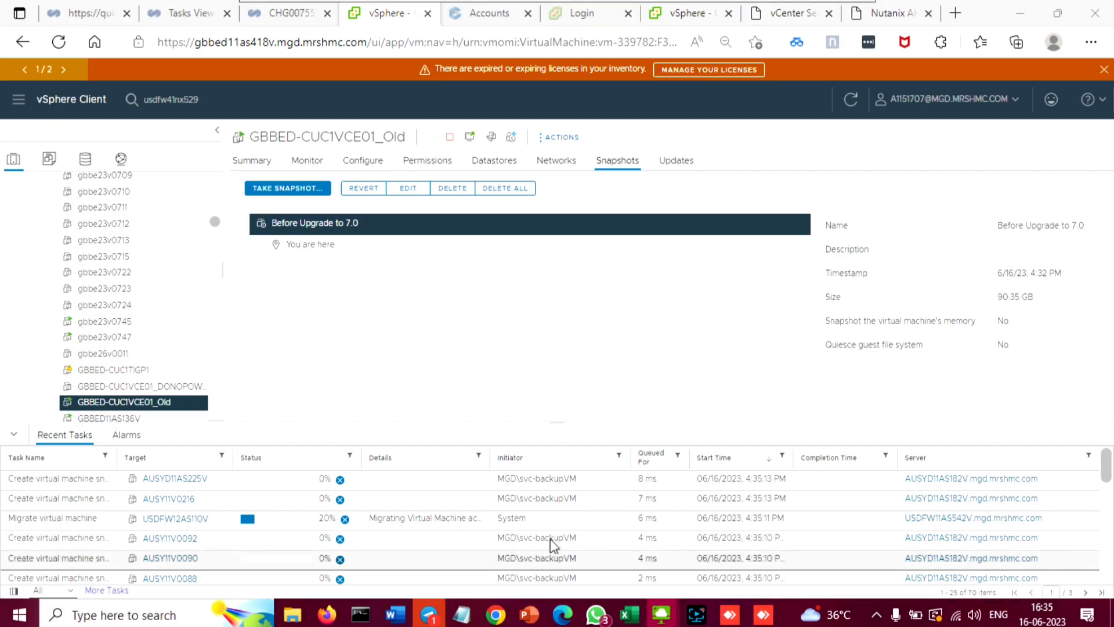
Step: Return to the Word checklist and review the item on keeping a temporary IP address from the vCenter server 6.7's subnet
{"action": "key", "text": "alt+Tab"}
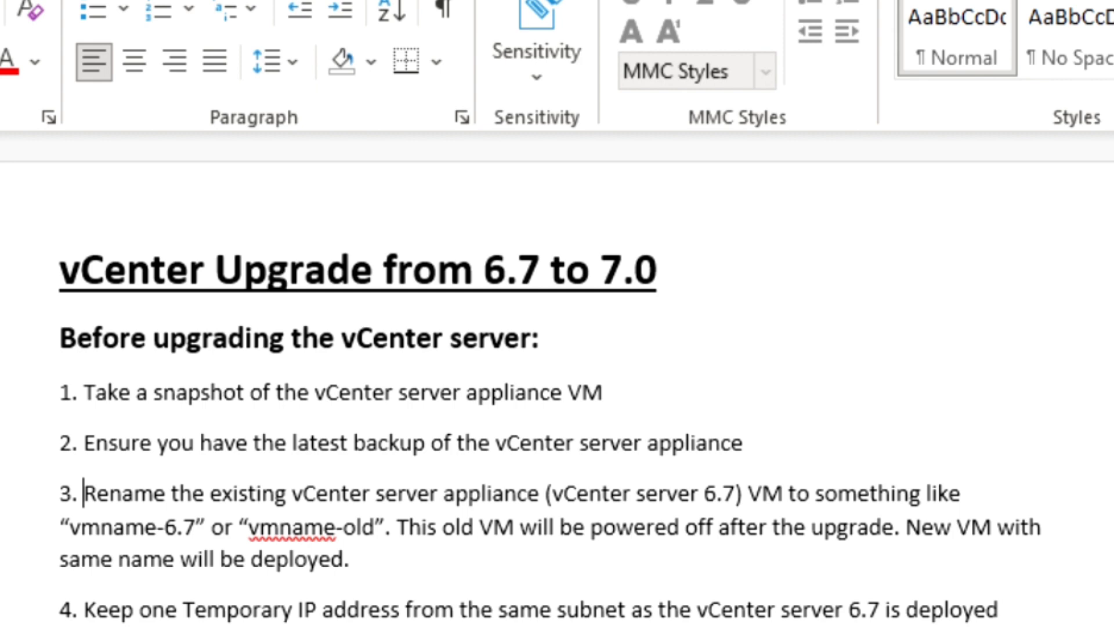
{"action": "left_click", "coordinate": [307, 558]}
{"action": "left_click_drag", "start_coordinate": [87, 609], "coordinate": [232, 612]}
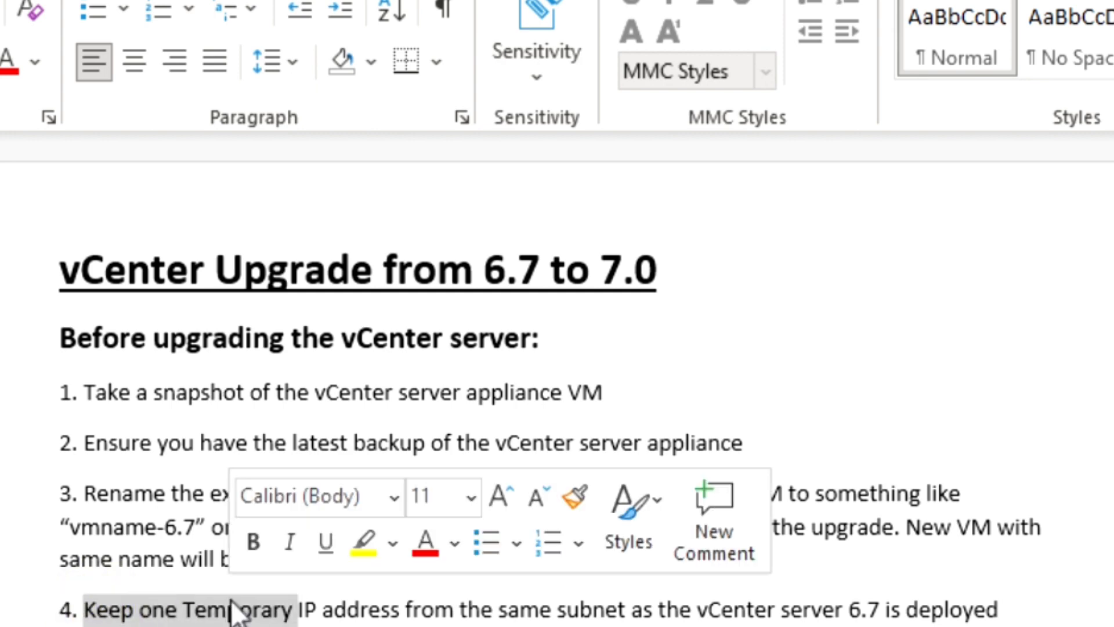
{"action": "left_click", "coordinate": [521, 609]}
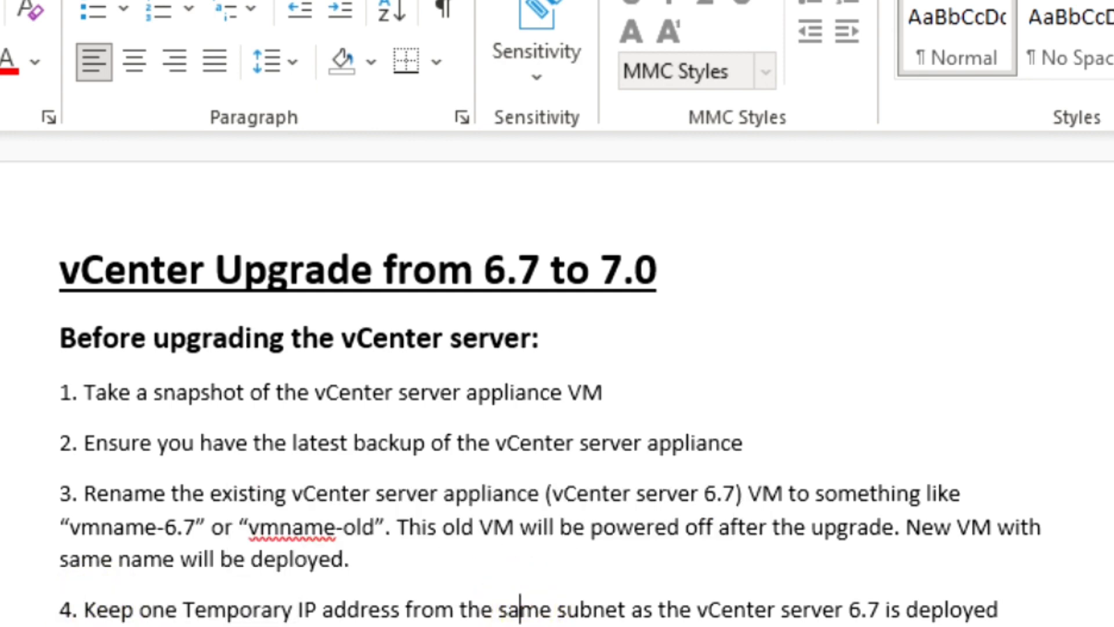
{"action": "left_click_drag", "start_coordinate": [455, 271], "coordinate": [516, 273]}
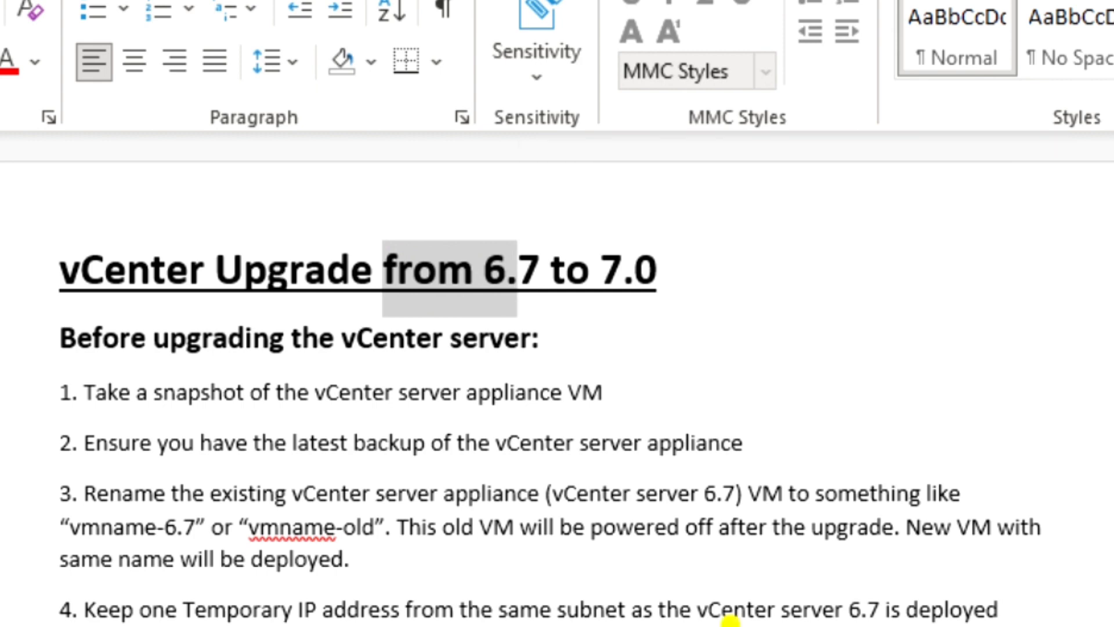
{"action": "left_click", "coordinate": [736, 609]}
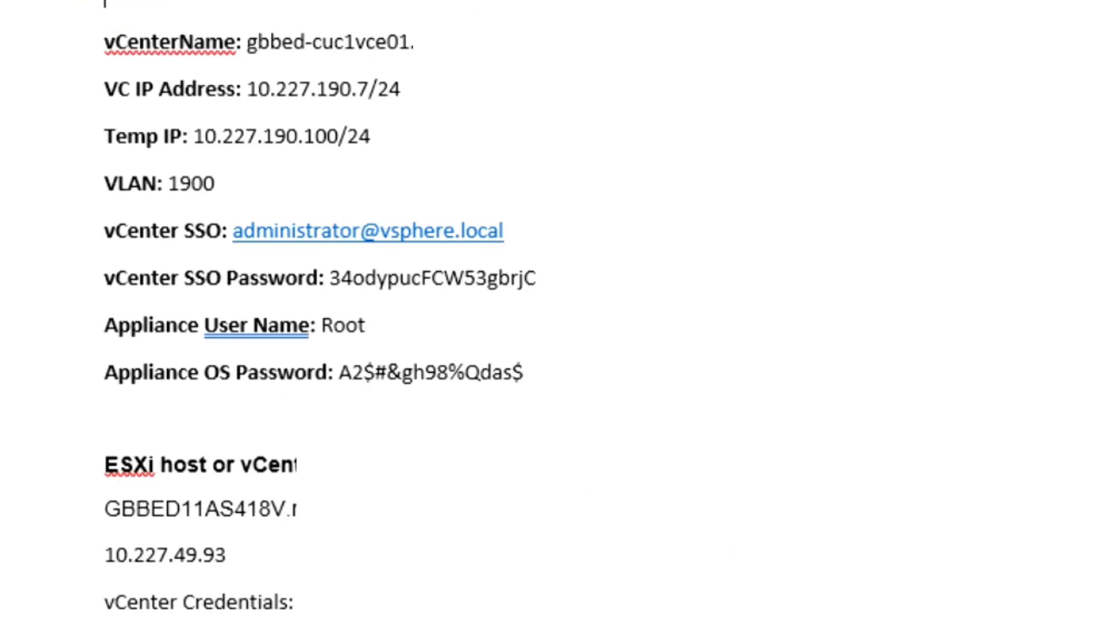
Step: Examine the vCenter IP address and the temporary IP address in the document's deployment details and compare their subnets
{"action": "scroll", "coordinate": [557, 313], "scroll_direction": "down", "scroll_amount": 1}
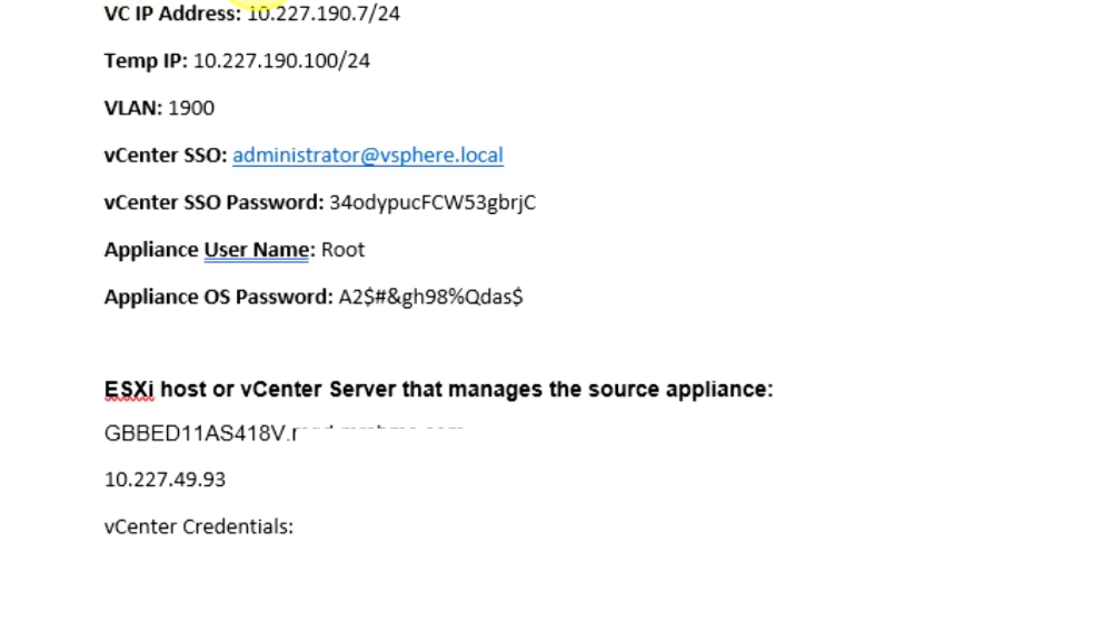
{"action": "left_click_drag", "start_coordinate": [369, 10], "coordinate": [247, 11]}
{"action": "left_click", "coordinate": [339, 60]}
{"action": "scroll", "coordinate": [522, 313], "scroll_direction": "up", "scroll_amount": 3}
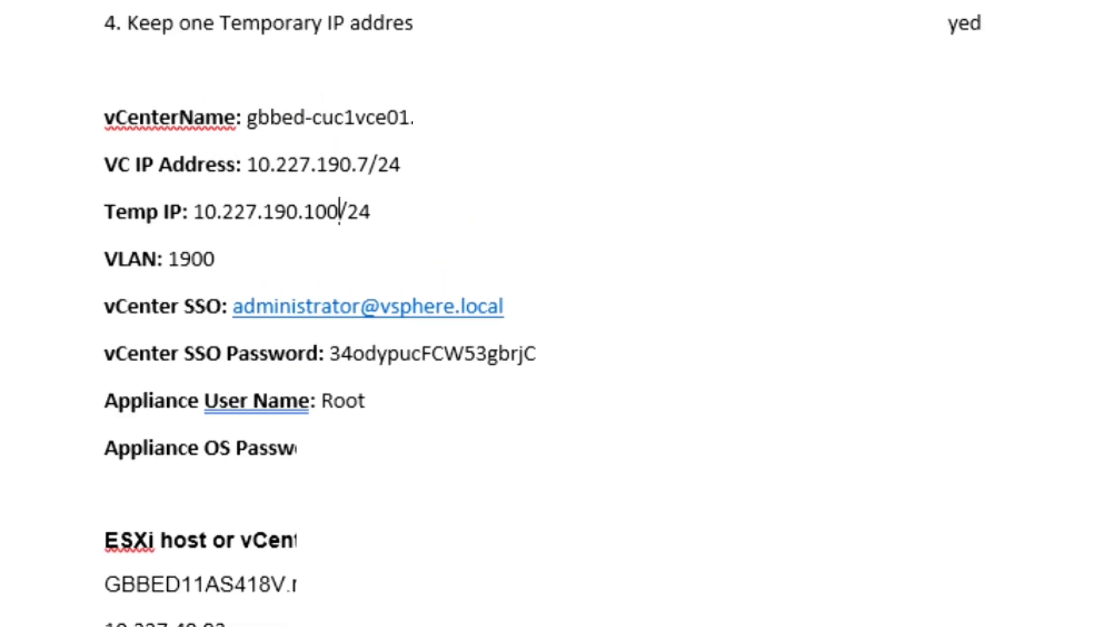
{"action": "left_click_drag", "start_coordinate": [340, 211], "coordinate": [285, 211]}
{"action": "left_click", "coordinate": [500, 235]}
{"action": "left_click_drag", "start_coordinate": [196, 211], "coordinate": [338, 211]}
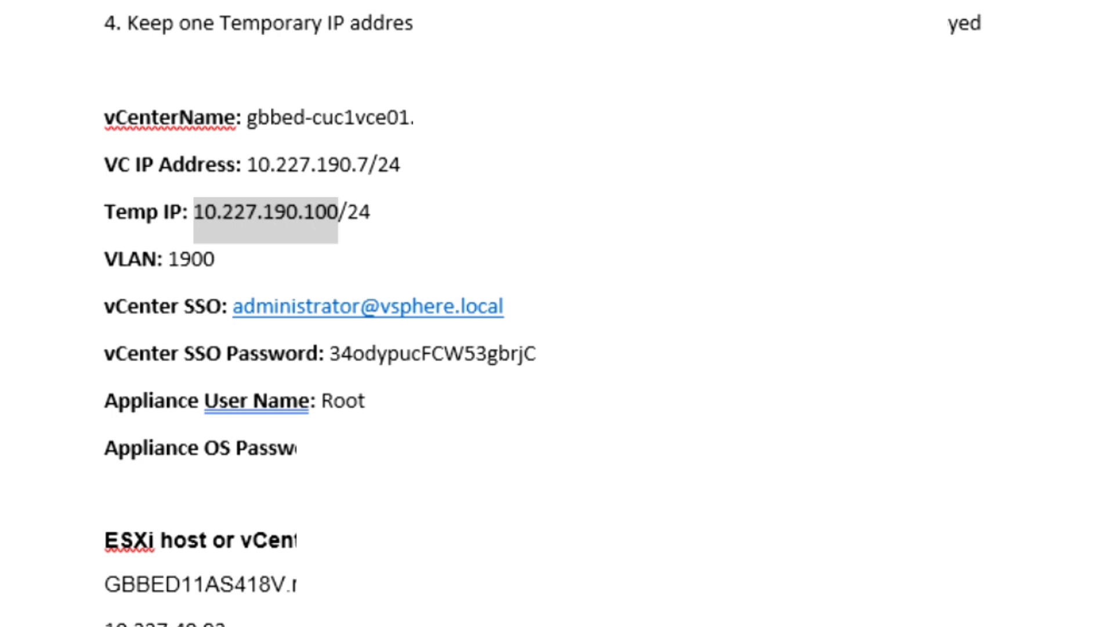
{"action": "left_click_drag", "start_coordinate": [369, 164], "coordinate": [247, 165]}
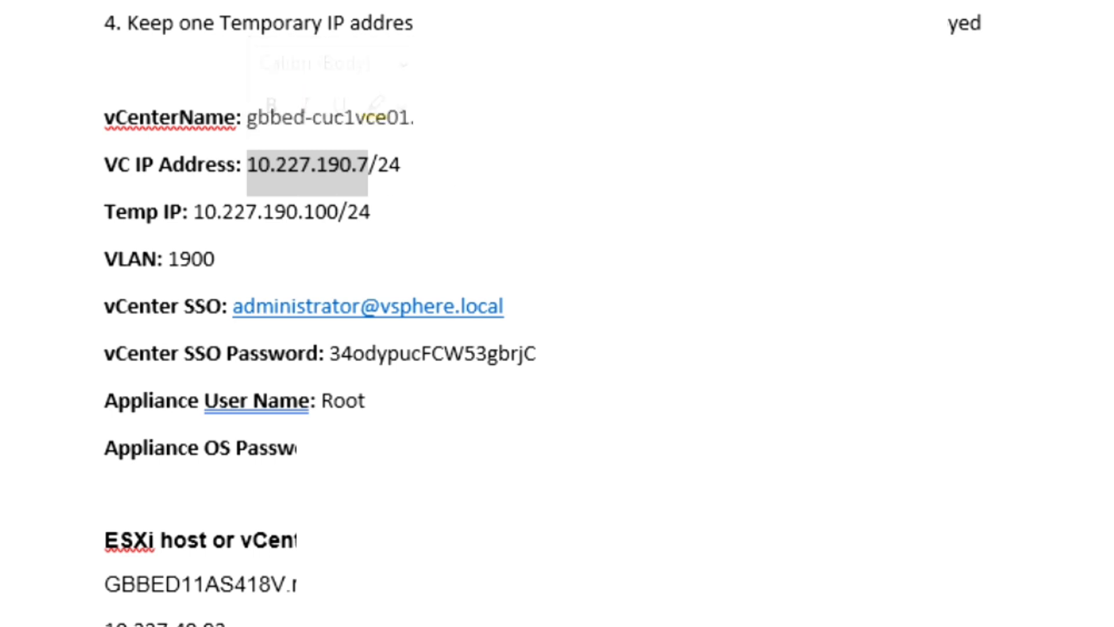
{"action": "left_click", "coordinate": [524, 238]}
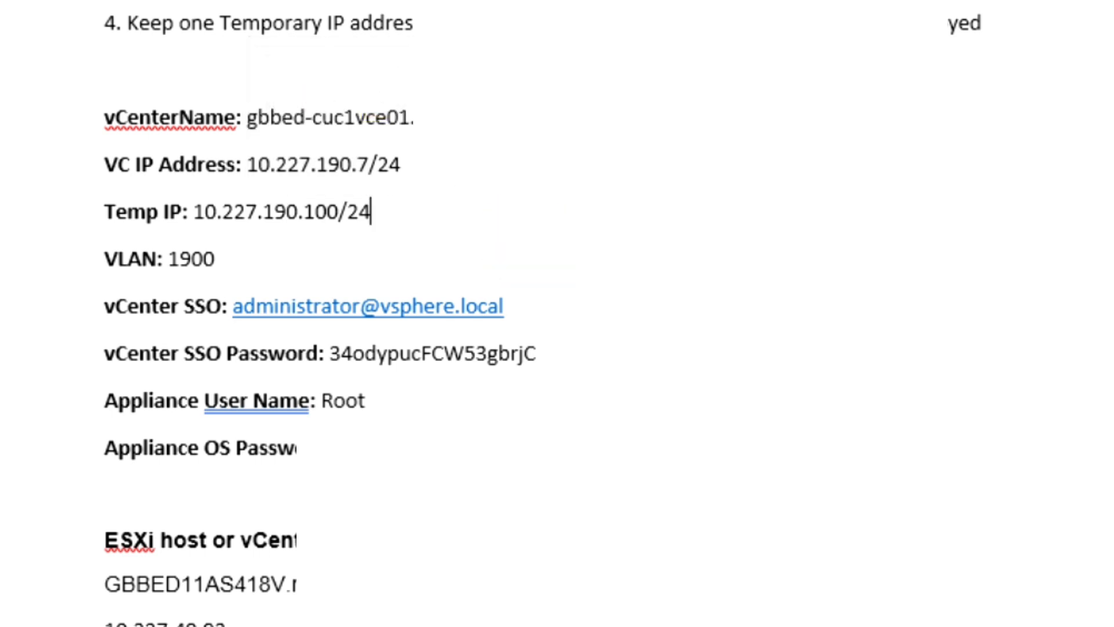
{"action": "left_click_drag", "start_coordinate": [194, 212], "coordinate": [337, 213]}
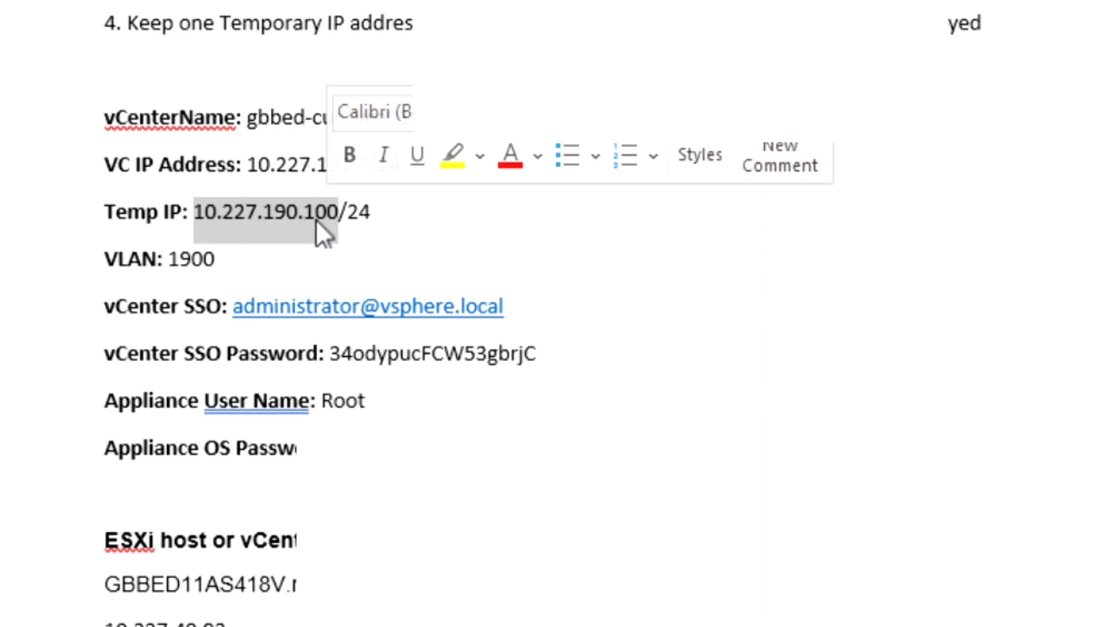
{"action": "left_click_drag", "start_coordinate": [250, 165], "coordinate": [253, 165]}
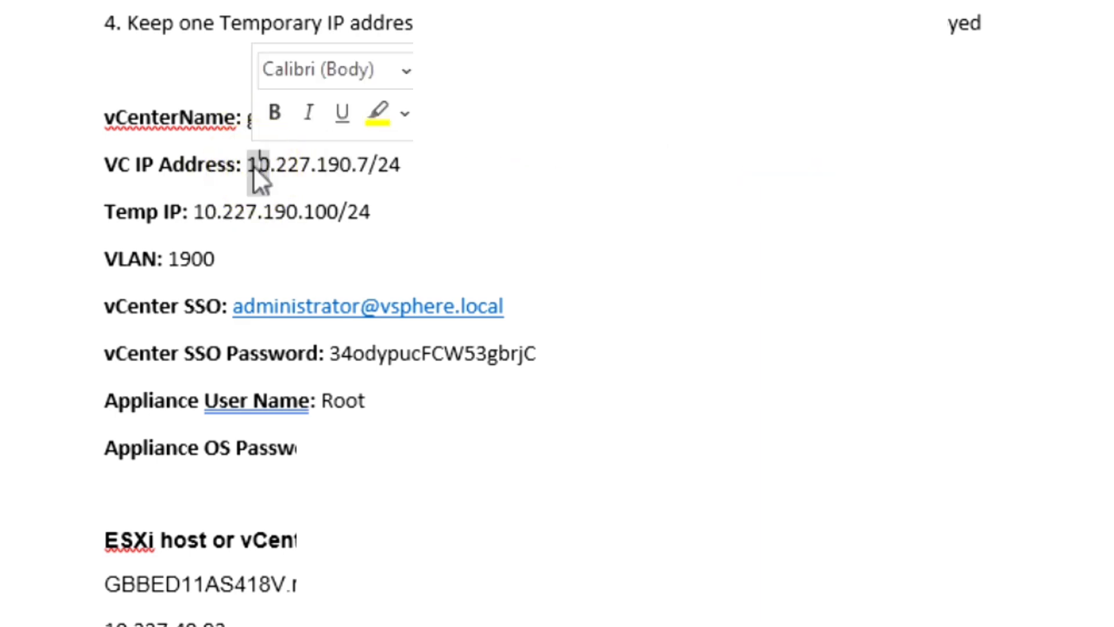
{"action": "triple_click", "coordinate": [248, 212]}
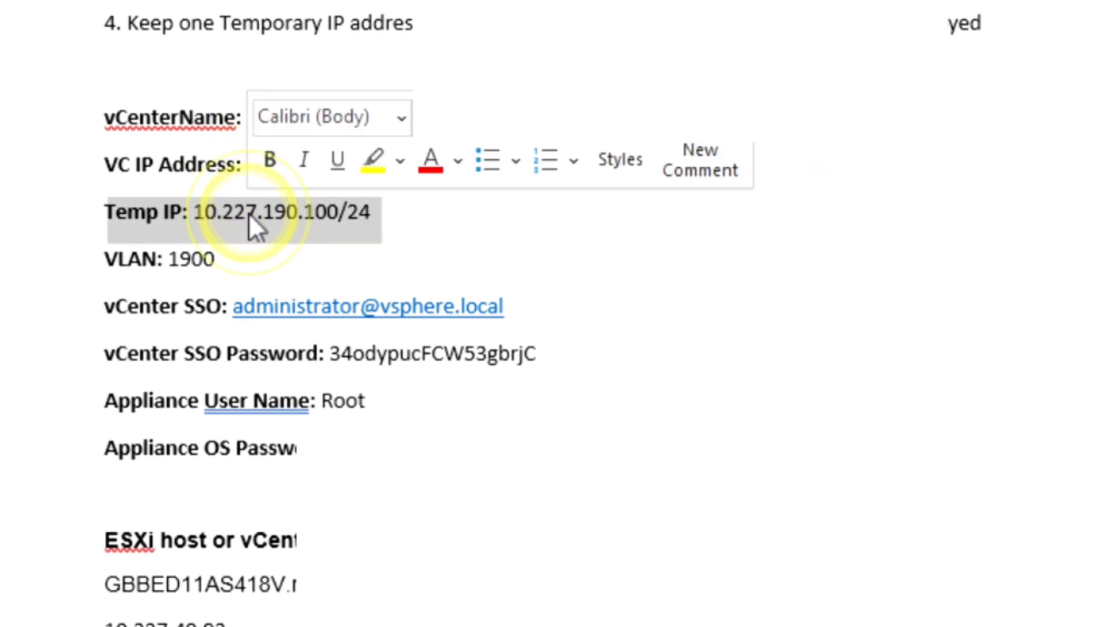
{"action": "left_click", "coordinate": [249, 212]}
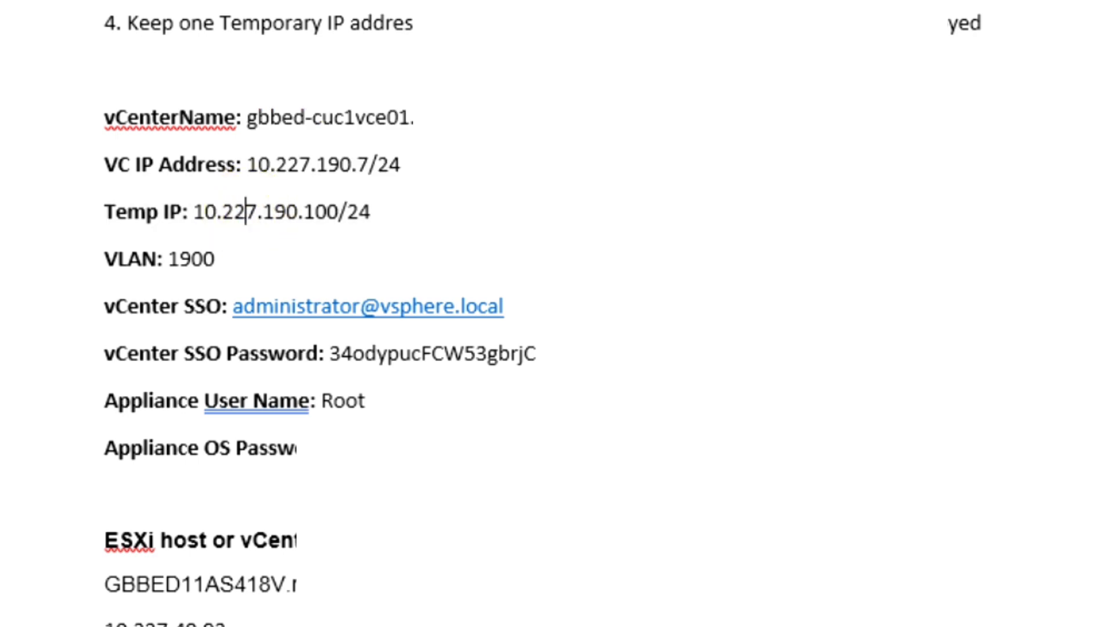
Step: Review the temporary IP address, the vCenter IP address and the VLAN entry in the deployment details
{"action": "left_click_drag", "start_coordinate": [337, 212], "coordinate": [194, 212]}
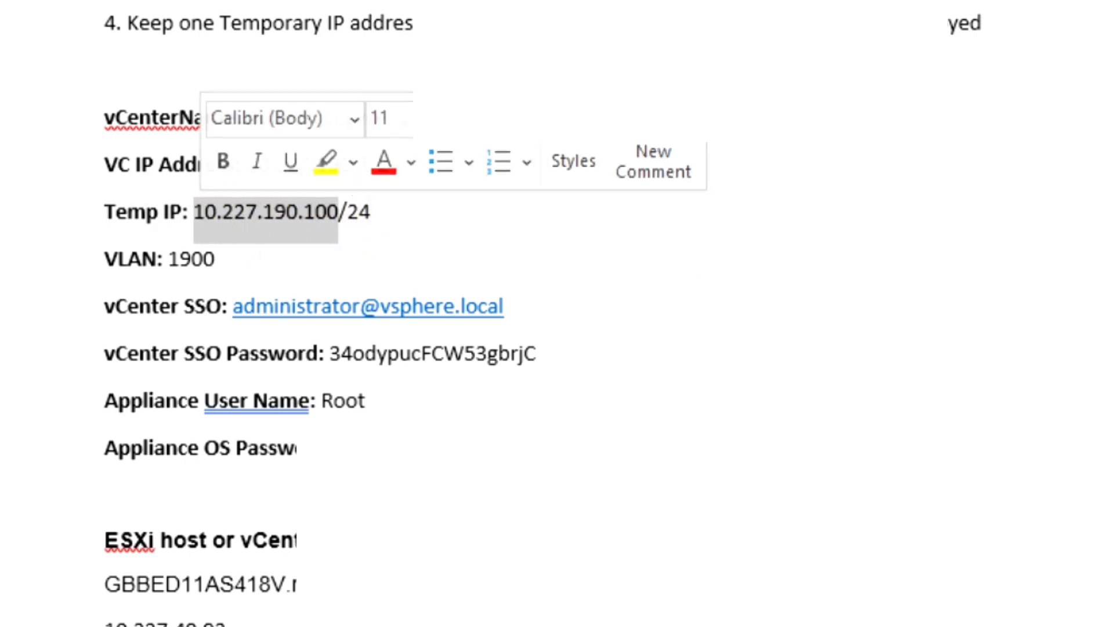
{"action": "left_click", "coordinate": [723, 240]}
{"action": "left_click", "coordinate": [317, 165]}
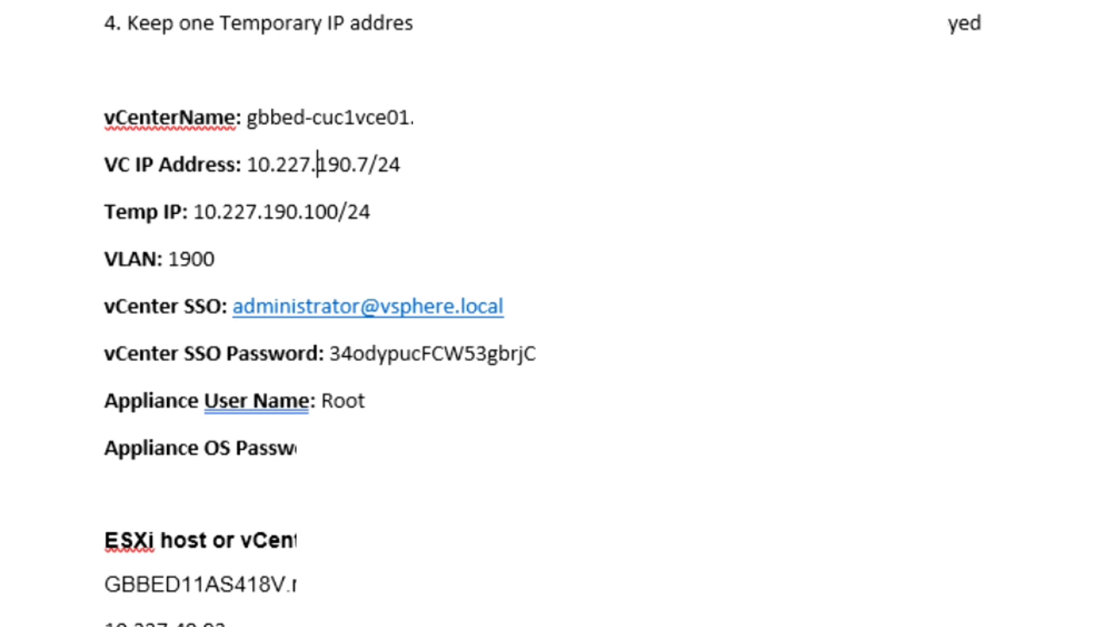
{"action": "left_click_drag", "start_coordinate": [224, 261], "coordinate": [169, 261]}
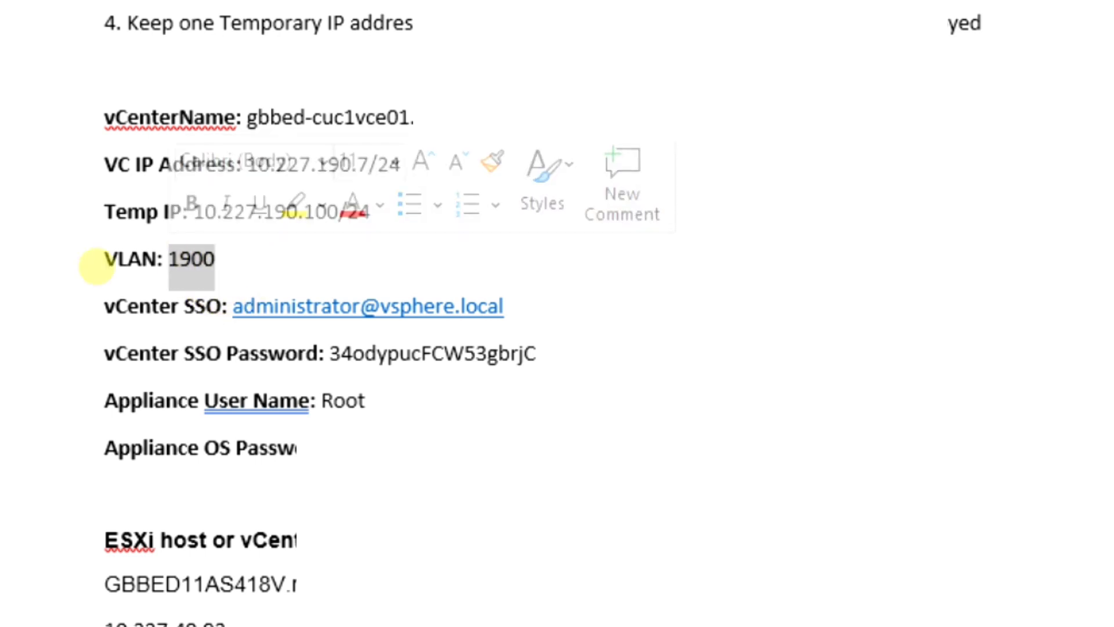
{"action": "left_click", "coordinate": [96, 266]}
{"action": "left_click", "coordinate": [227, 258]}
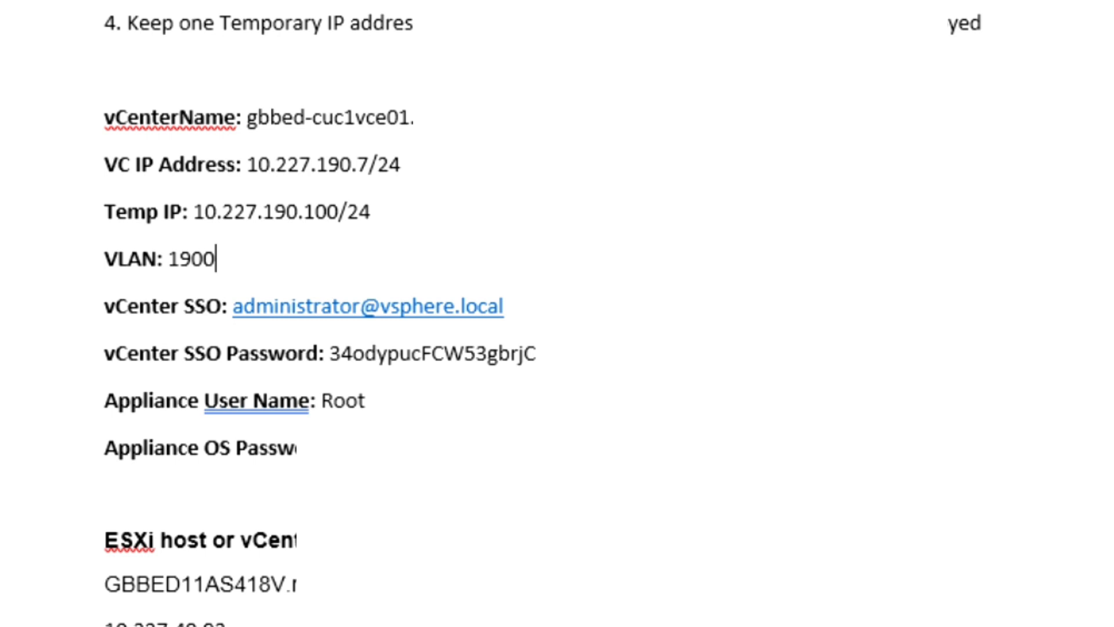
Step: Review the vCenter SSO account, the SSO password entry and the appliance user name in the deployment details
{"action": "left_click_drag", "start_coordinate": [81, 301], "coordinate": [195, 308]}
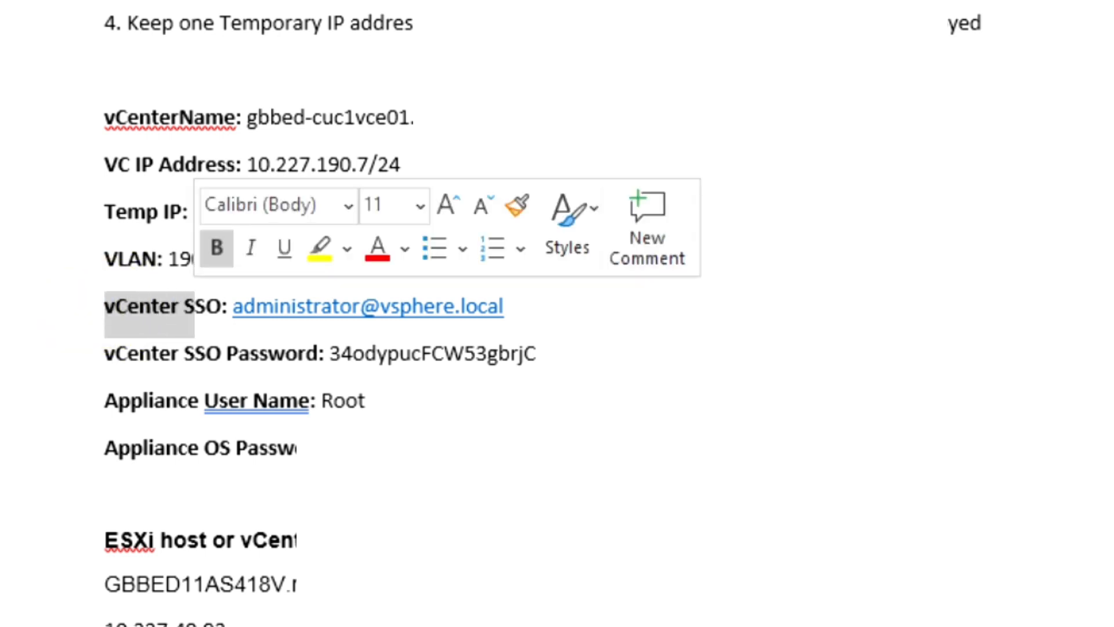
{"action": "left_click", "coordinate": [195, 307]}
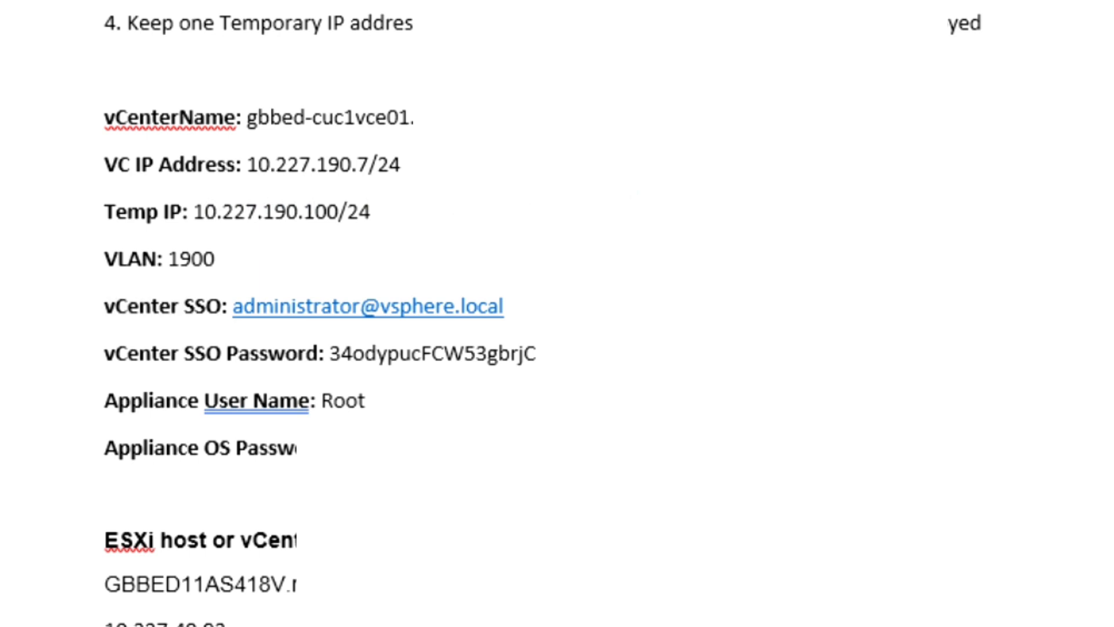
{"action": "left_click", "coordinate": [552, 306]}
{"action": "left_click", "coordinate": [554, 350]}
{"action": "left_click", "coordinate": [143, 401]}
{"action": "left_click", "coordinate": [248, 401]}
{"action": "left_click", "coordinate": [359, 402]}
Step: Check the vCenter name and go over the SSO and appliance login entries again
{"action": "left_click_drag", "start_coordinate": [246, 116], "coordinate": [410, 119]}
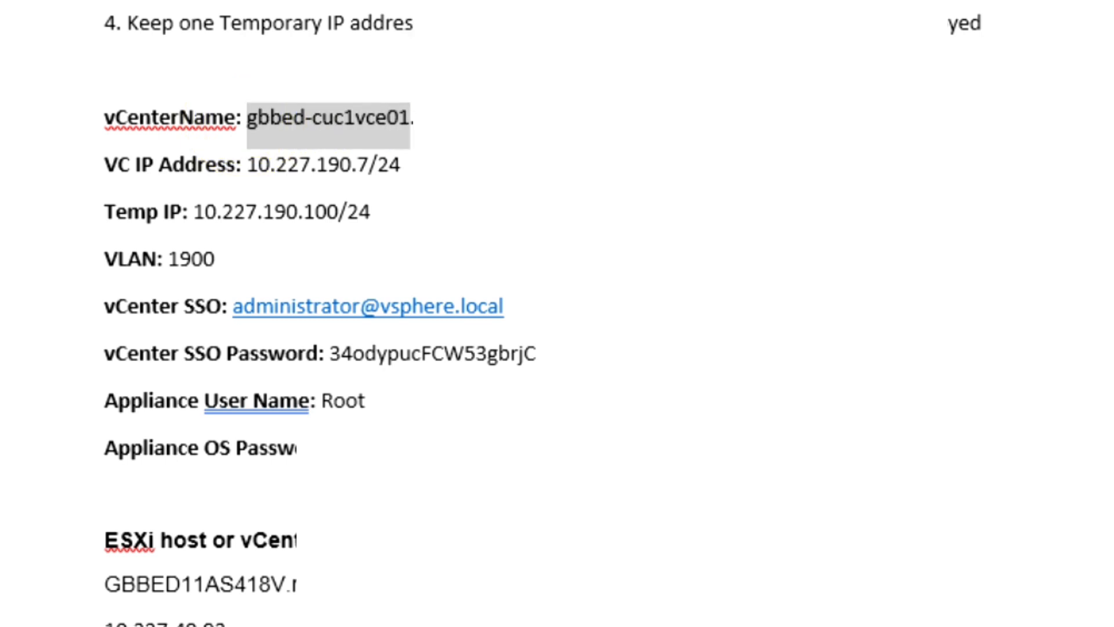
{"action": "left_click_drag", "start_coordinate": [367, 401], "coordinate": [345, 401]}
{"action": "left_click", "coordinate": [534, 419]}
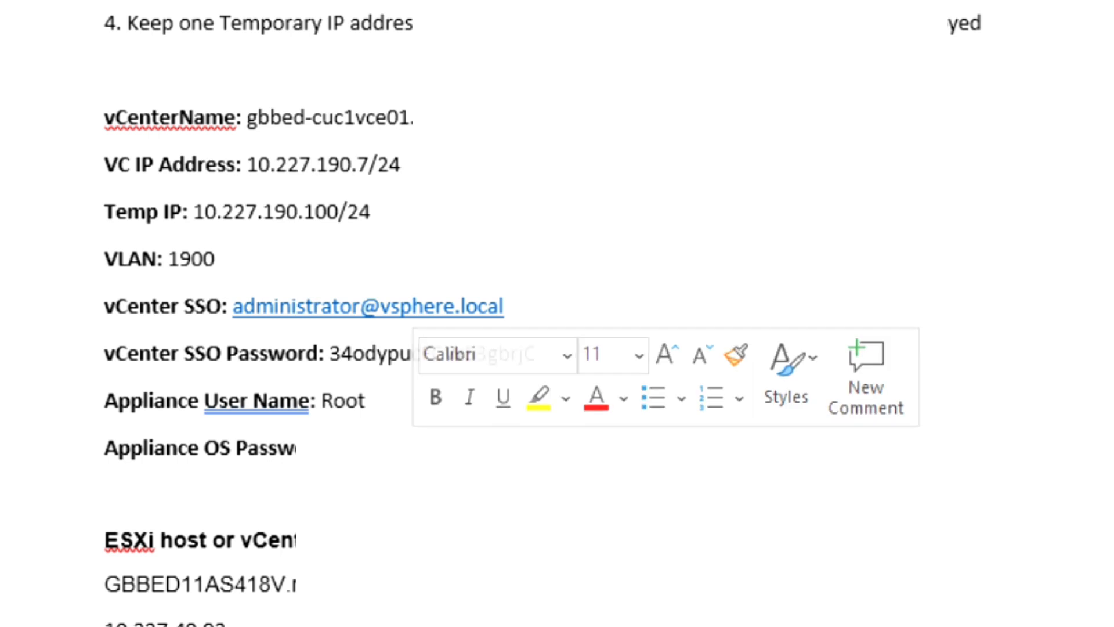
{"action": "left_click", "coordinate": [534, 301]}
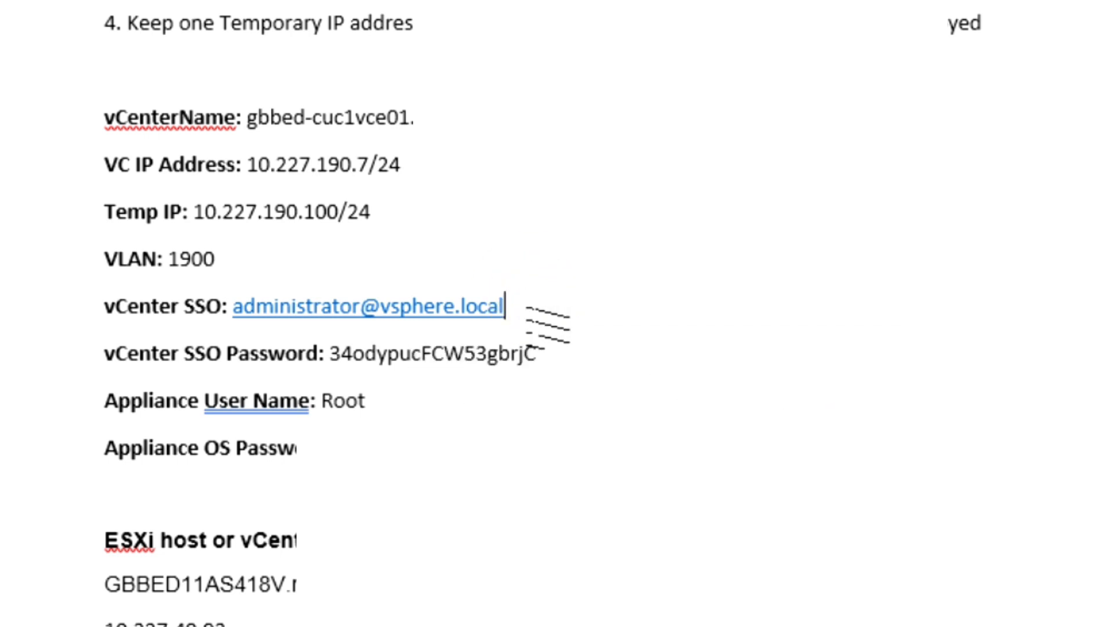
{"action": "left_click", "coordinate": [534, 310]}
{"action": "left_click", "coordinate": [517, 336]}
{"action": "left_click", "coordinate": [336, 404]}
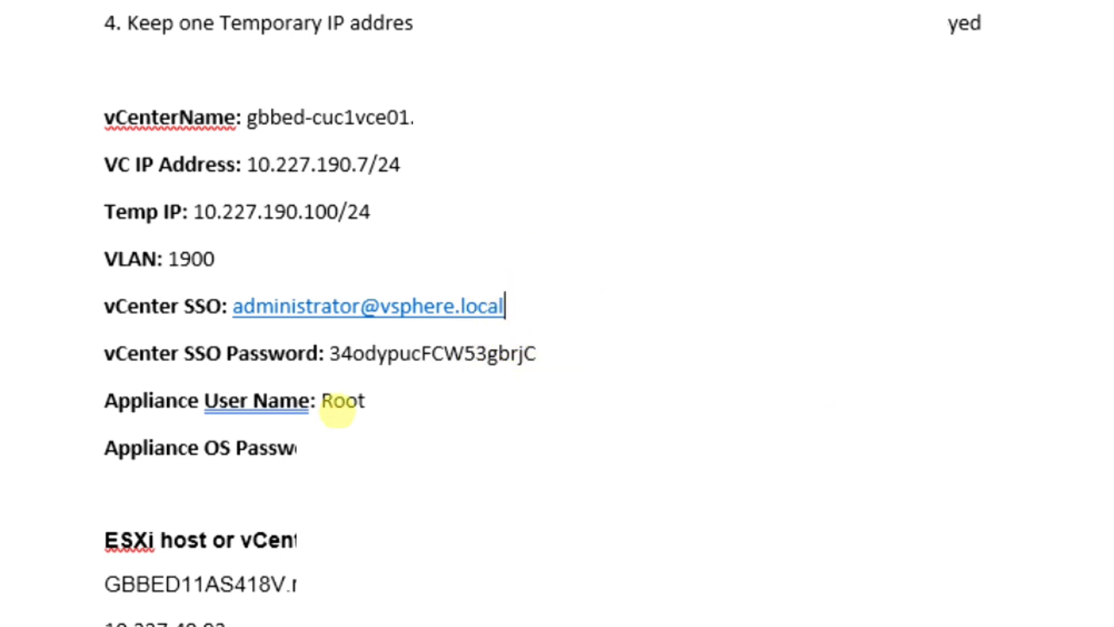
{"action": "left_click", "coordinate": [414, 448]}
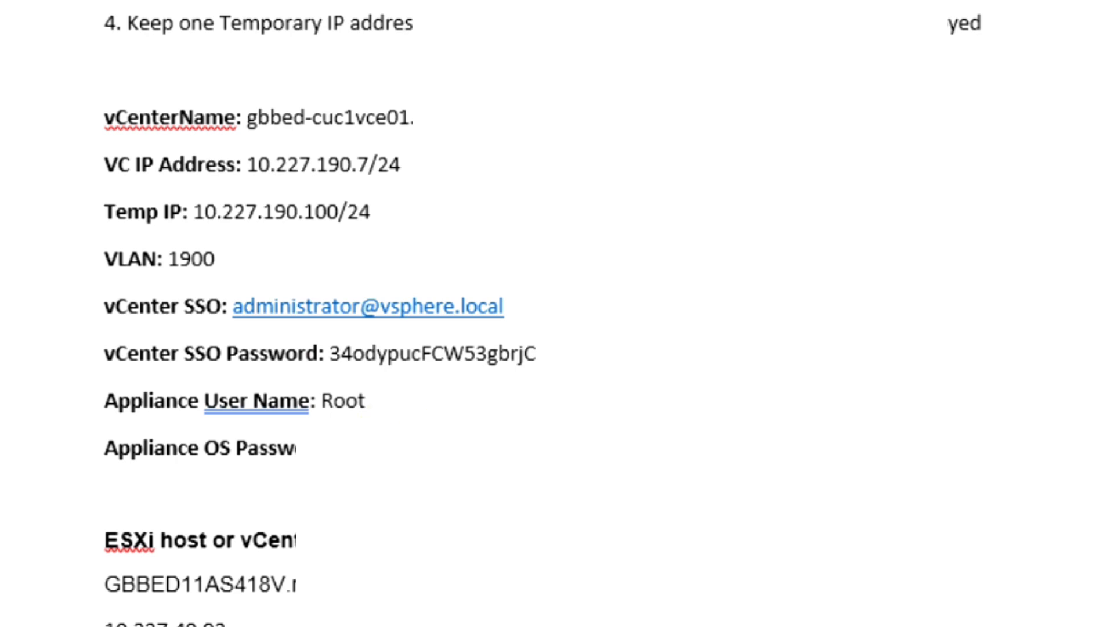
Step: Review the appliance OS password entry and the section on the ESXi host or vCenter Server that manages the source appliance
{"action": "scroll", "coordinate": [415, 448], "scroll_direction": "down", "scroll_amount": 1}
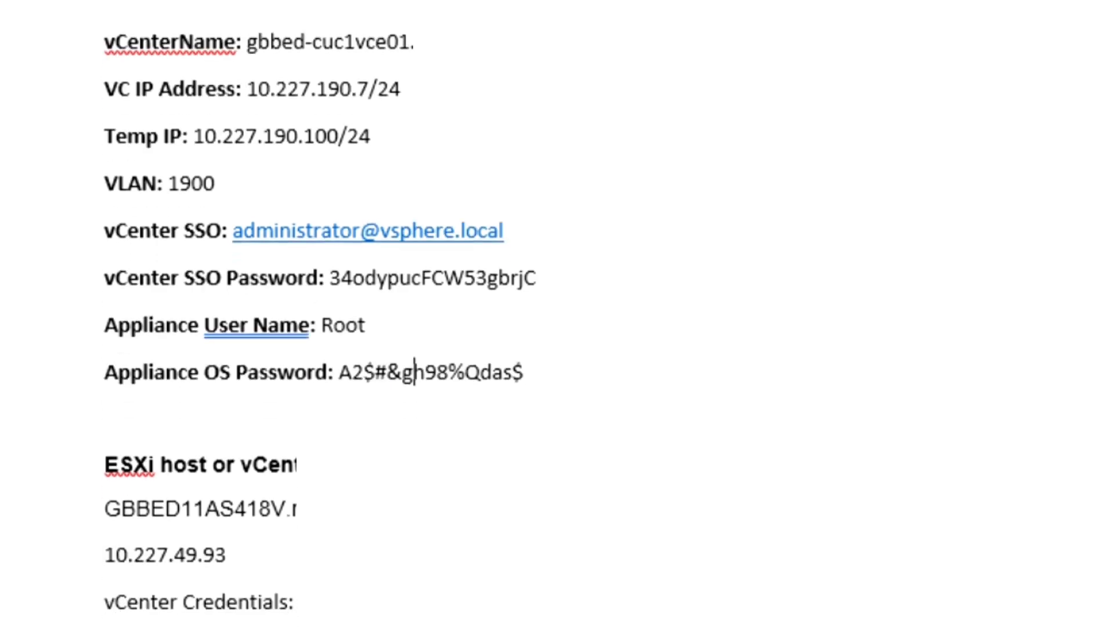
{"action": "scroll", "coordinate": [414, 448], "scroll_direction": "down", "scroll_amount": 2}
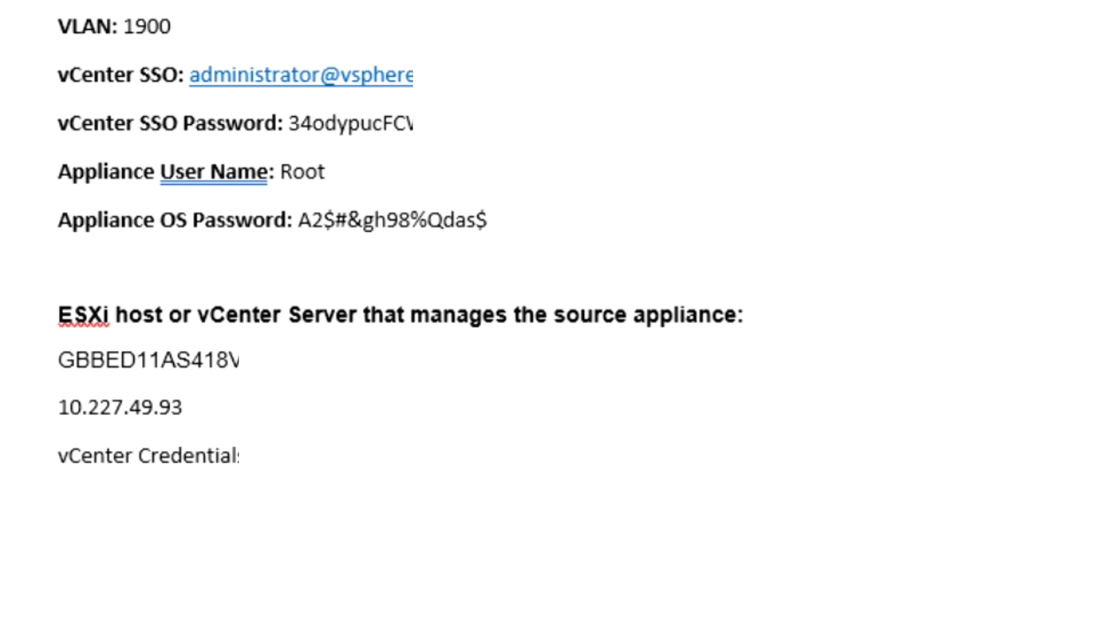
{"action": "left_click", "coordinate": [55, 361]}
{"action": "double_click", "coordinate": [67, 309]}
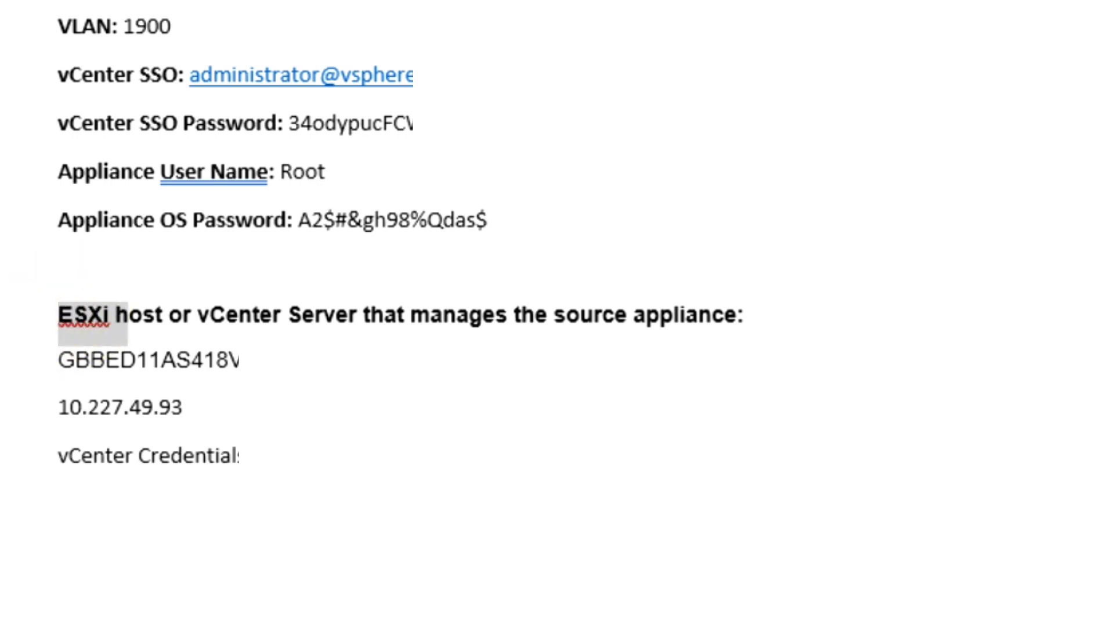
{"action": "left_click", "coordinate": [214, 358]}
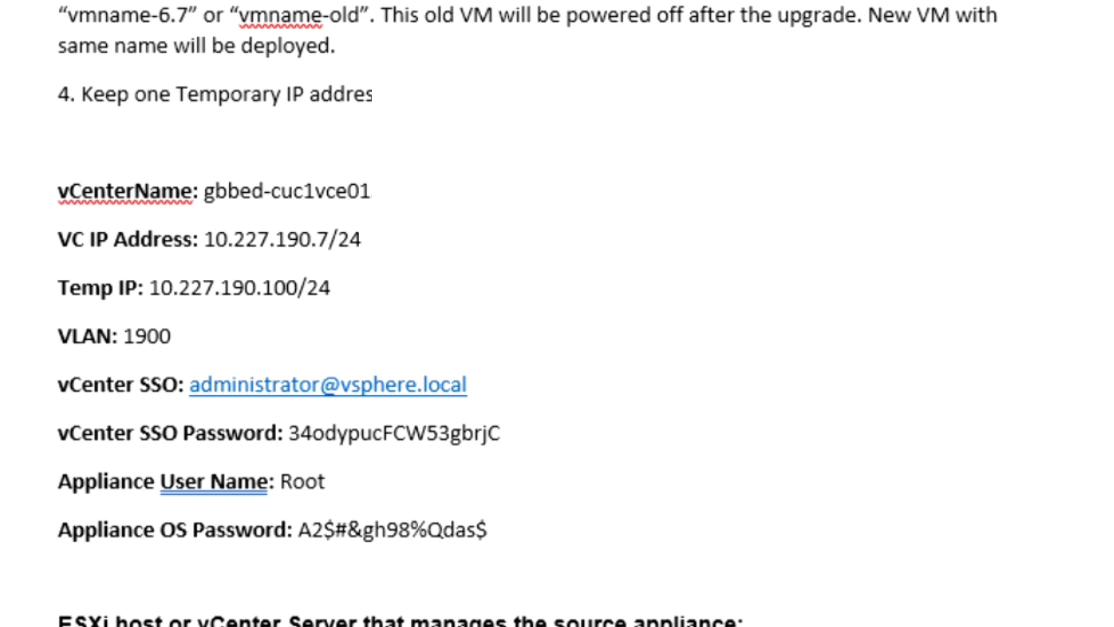
Step: Switch to the File Explorer window showing F:\vcsa-ui-installer\win32 and go to the root of the VMware VCSA drive (F:)
{"action": "mouse_move", "coordinate": [432, 626]}
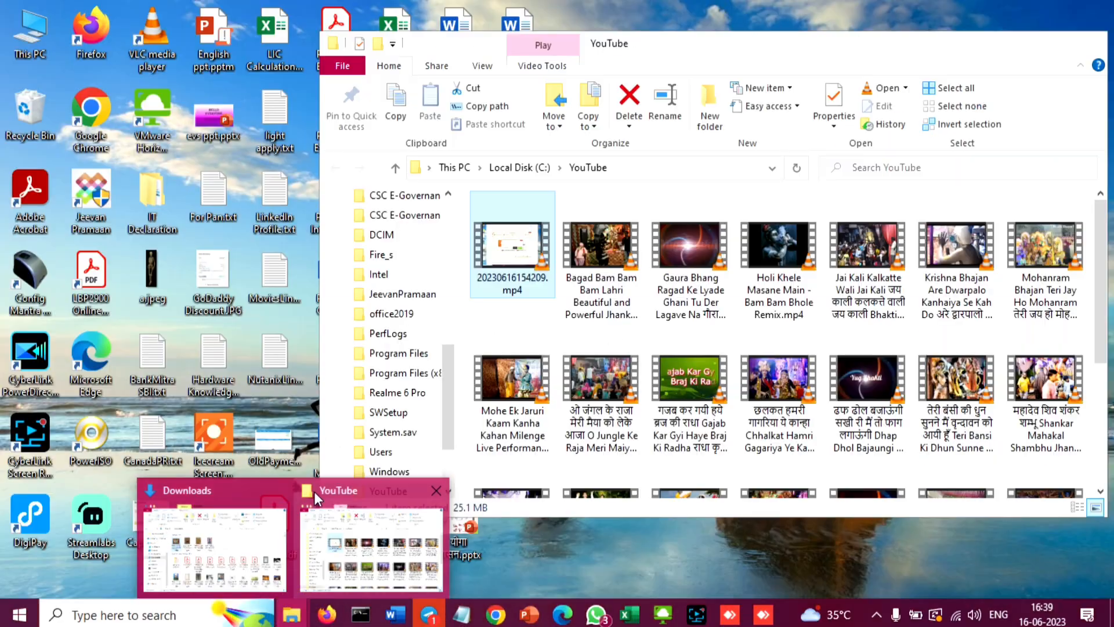
{"action": "key", "text": "alt+Tab"}
{"action": "key", "text": "alt+Tab"}
{"action": "key", "text": "alt+Tab"}
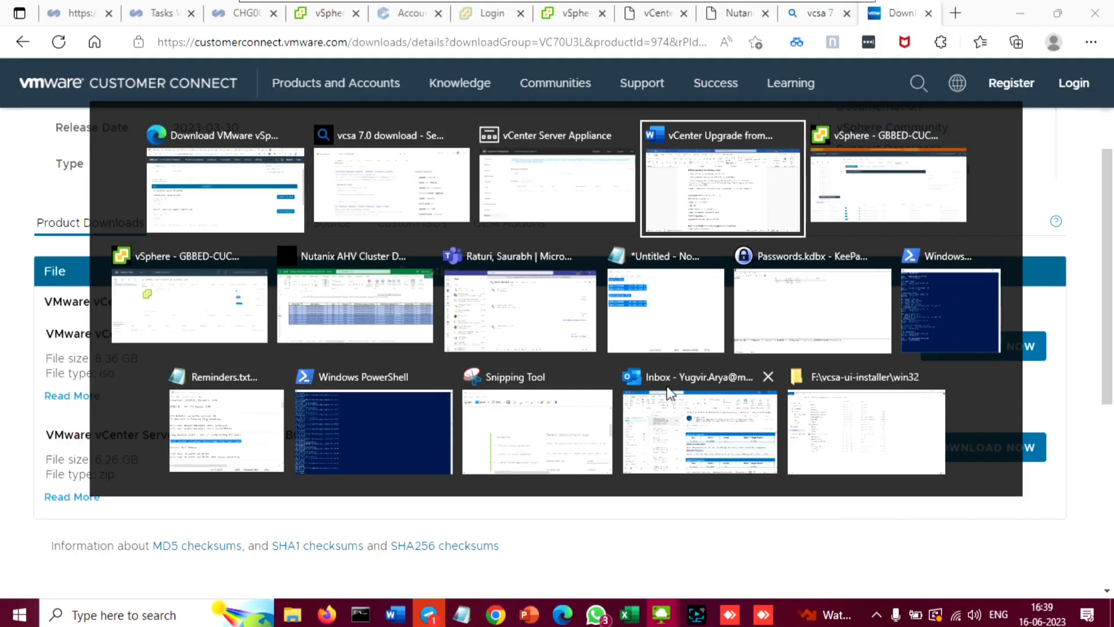
{"action": "key", "text": "alt+Tab"}
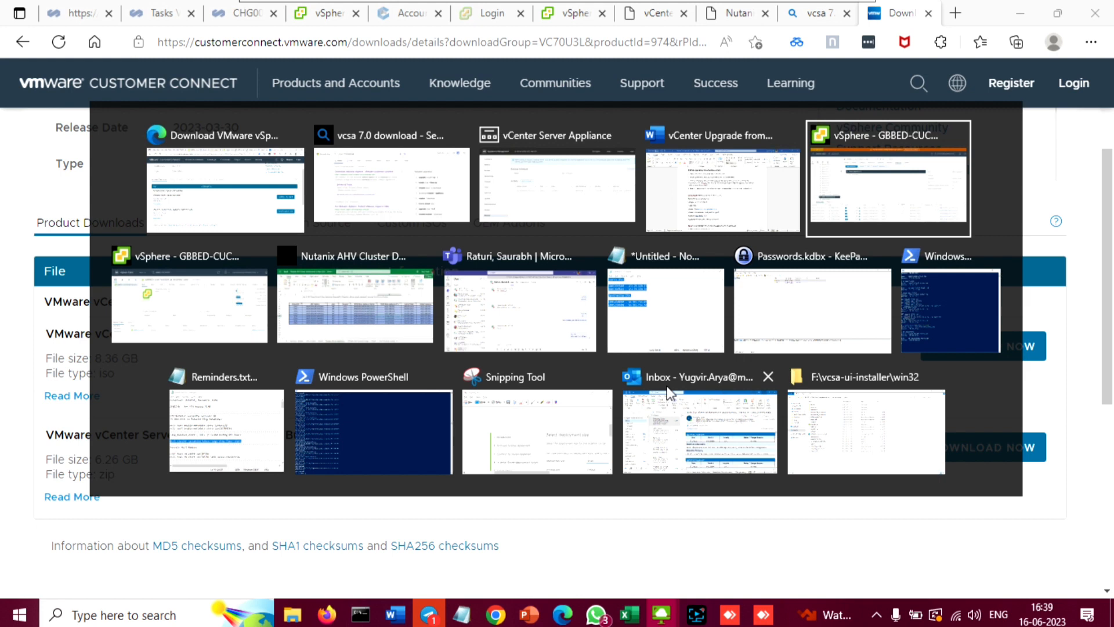
{"action": "key", "text": "alt+Tab"}
{"action": "key", "text": "alt+Tab"}
{"action": "key", "text": "alt+Tab"}
{"action": "key", "text": "alt+Tab"}
{"action": "key", "text": "alt+Tab"}
{"action": "key", "text": "alt+Tab"}
{"action": "key", "text": "alt+Tab"}
{"action": "key", "text": "alt+Tab"}
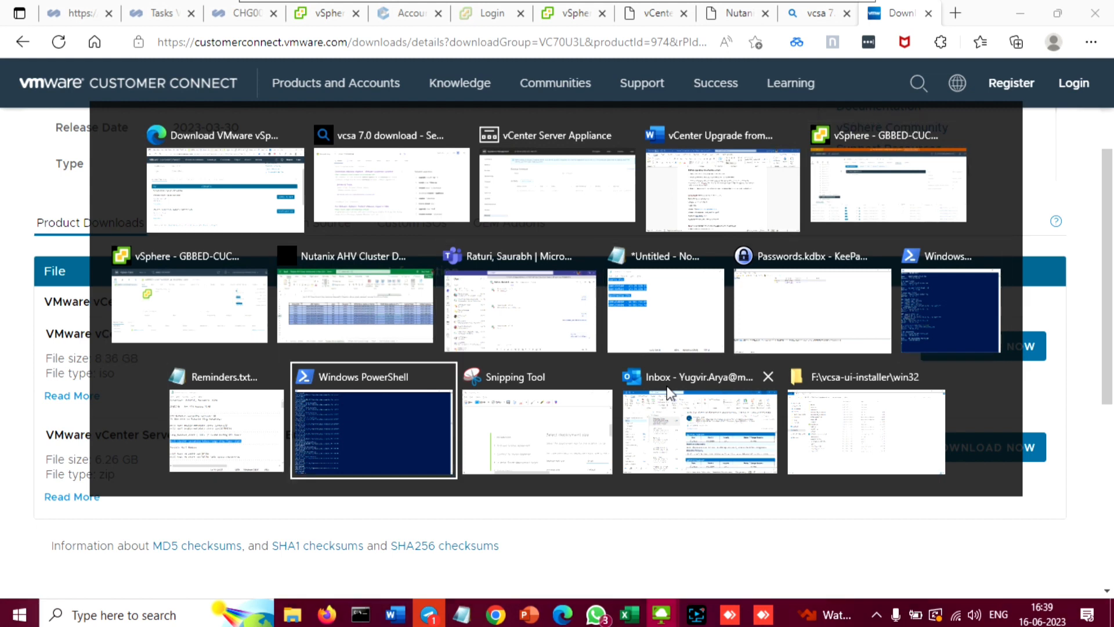
{"action": "key", "text": "alt+Tab"}
{"action": "key", "text": "alt+Tab"}
{"action": "key", "text": "alt+Tab"}
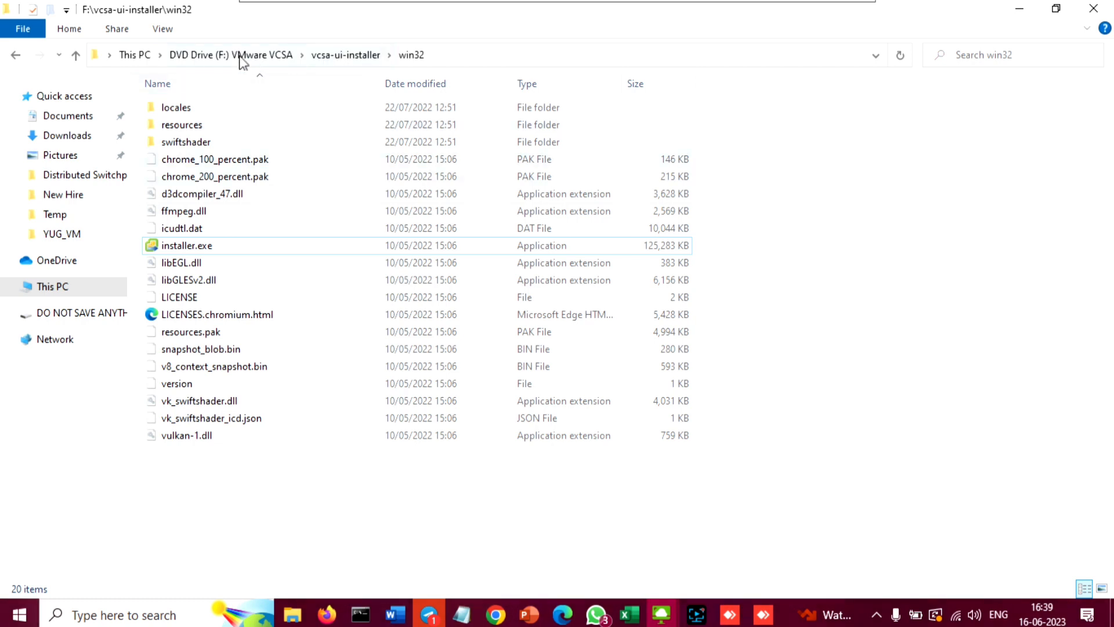
{"action": "left_click", "coordinate": [211, 57]}
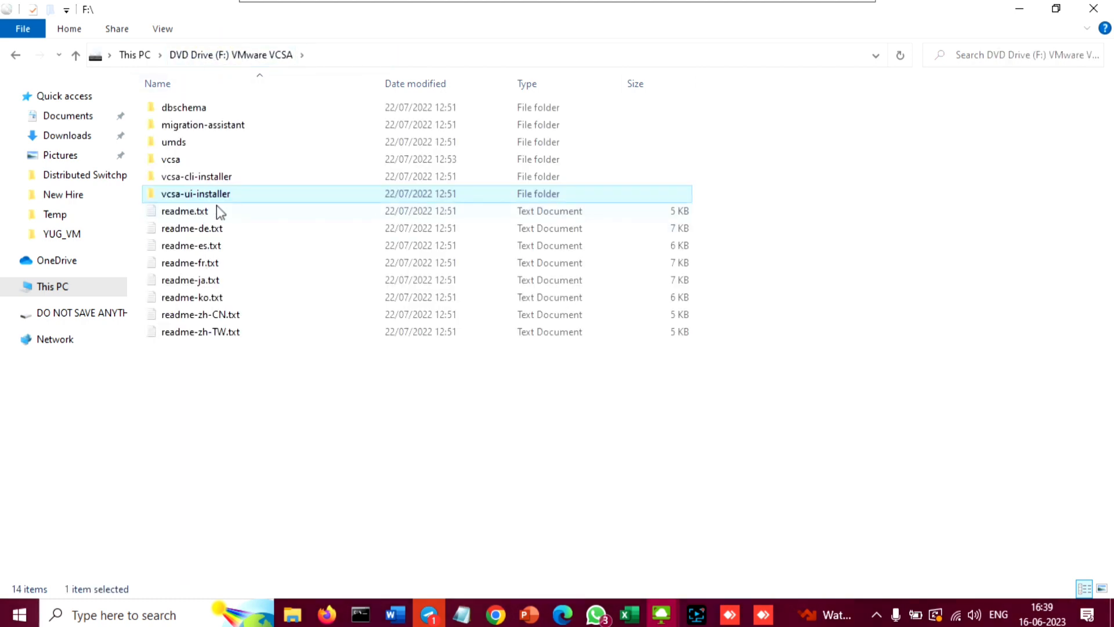
{"action": "left_click", "coordinate": [211, 57]}
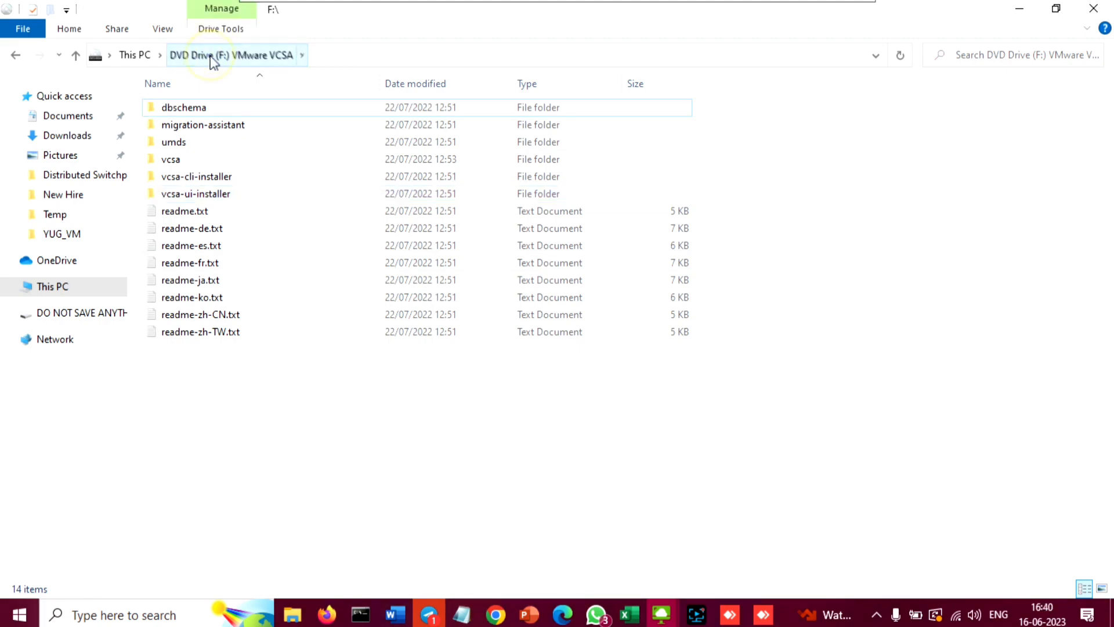
Step: Locate the VMware-VCSA-all-7.0.3-20150588.iso image in the Downloads folder and select it
{"action": "left_click", "coordinate": [87, 136]}
{"action": "scroll", "coordinate": [483, 325], "scroll_direction": "down", "scroll_amount": 3}
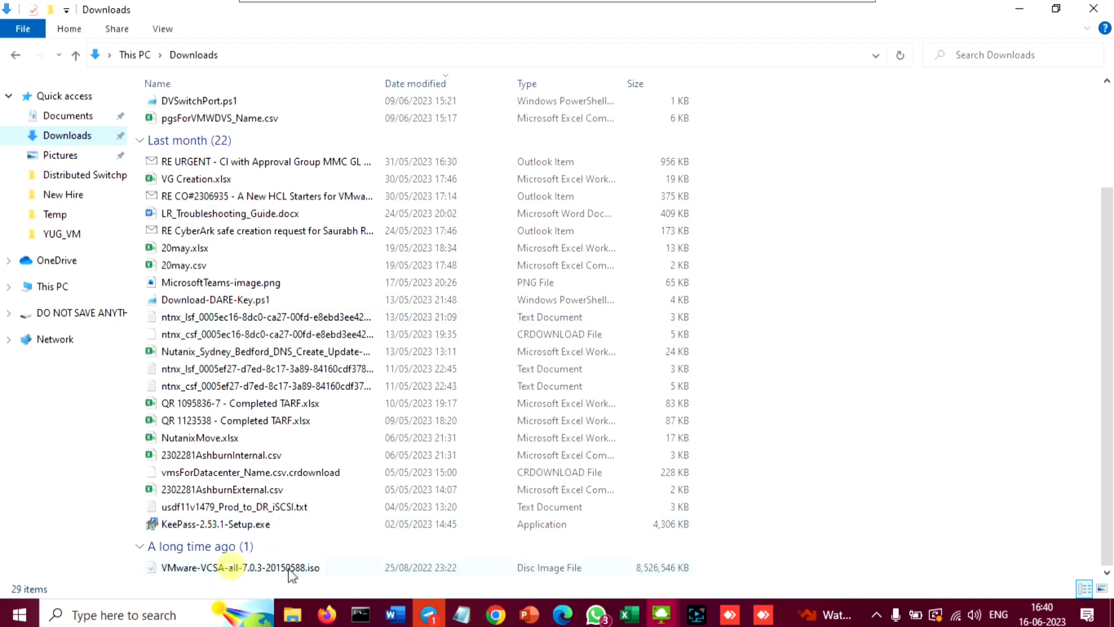
{"action": "left_click", "coordinate": [228, 572]}
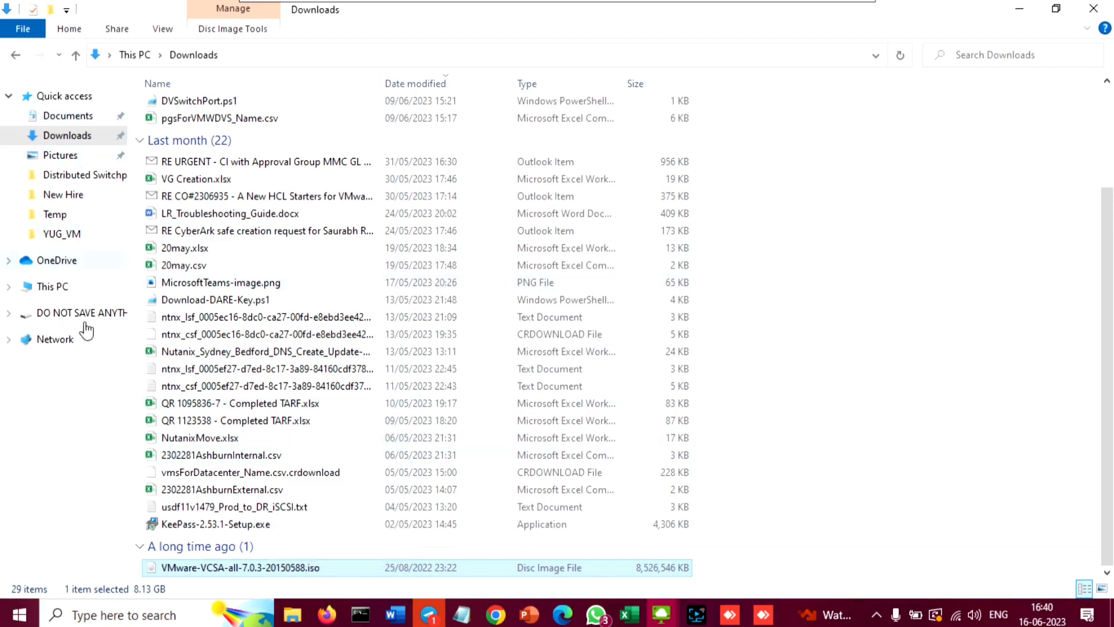
Step: Open the VMware VCSA DVD drive (E:), look inside its vcsa folder and return to the drive root
{"action": "left_click", "coordinate": [53, 287]}
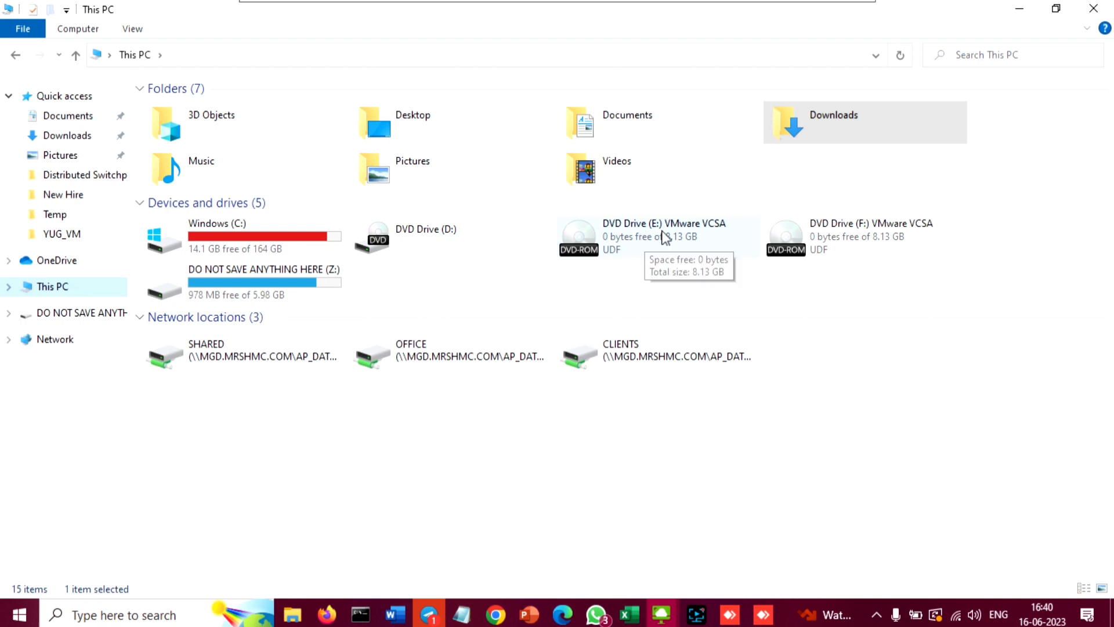
{"action": "double_click", "coordinate": [645, 232]}
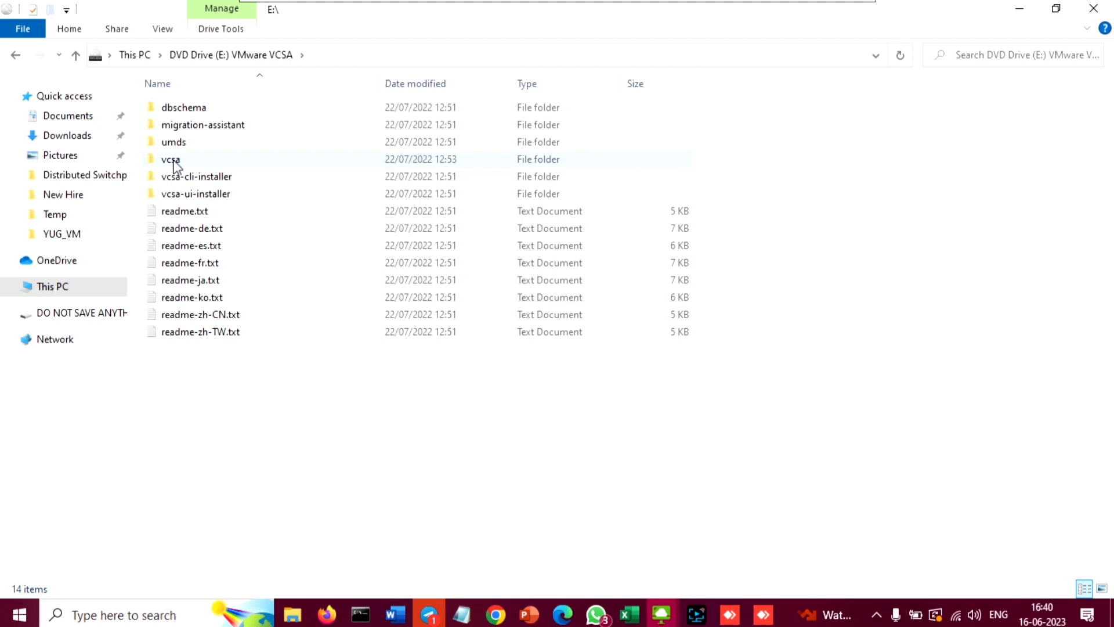
{"action": "double_click", "coordinate": [174, 164]}
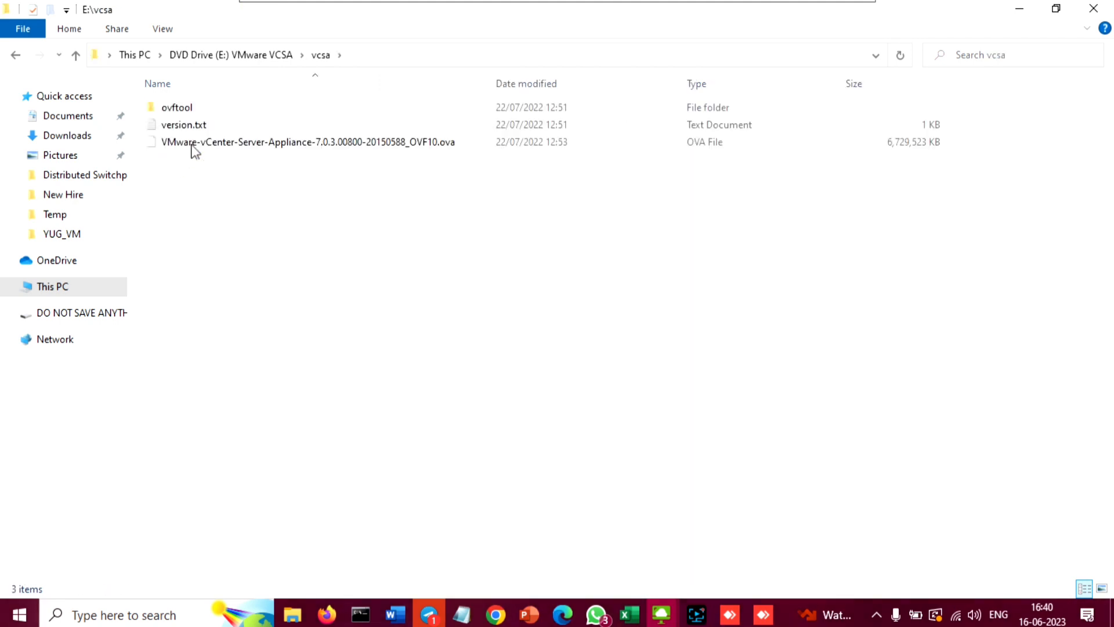
{"action": "left_click", "coordinate": [241, 55]}
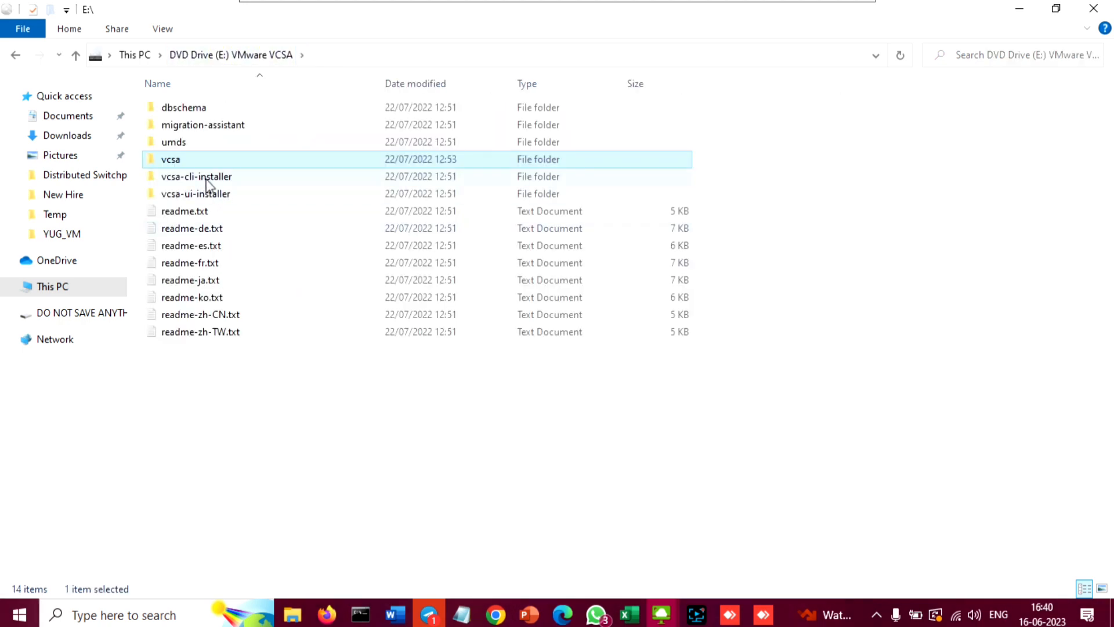
Step: Open the win32 folder inside vcsa-ui-installer on the E: drive
{"action": "left_click", "coordinate": [206, 178]}
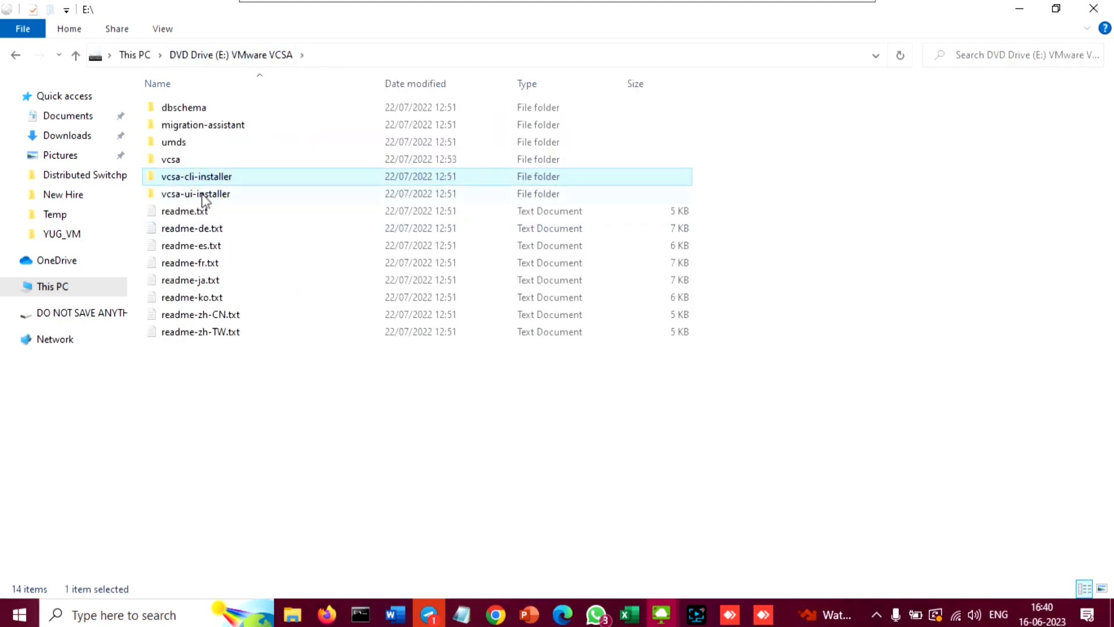
{"action": "double_click", "coordinate": [182, 197]}
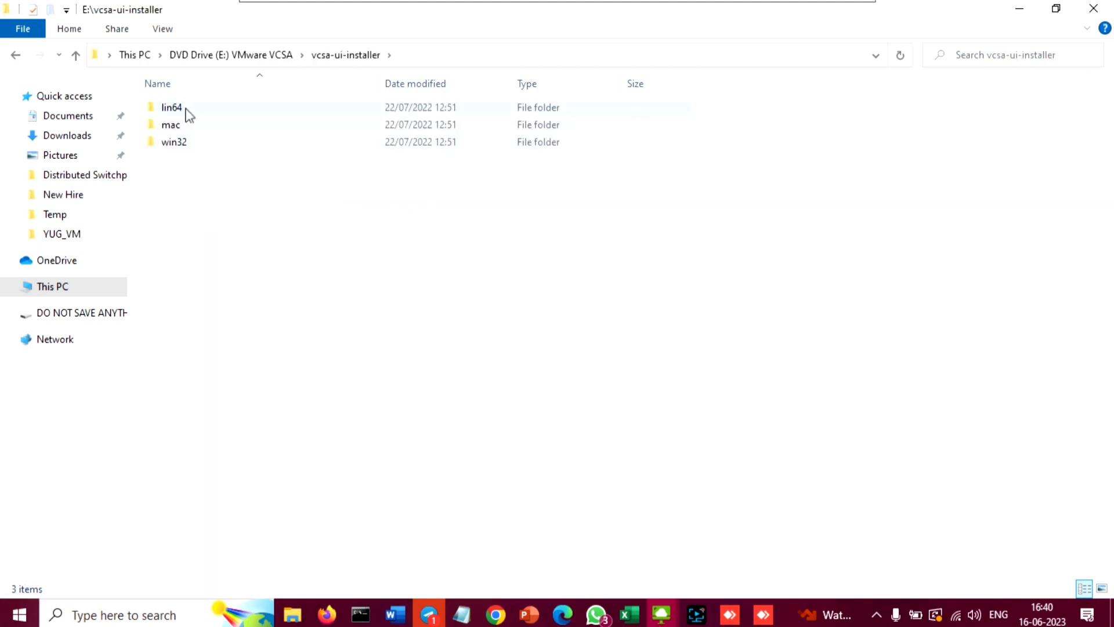
{"action": "double_click", "coordinate": [174, 145]}
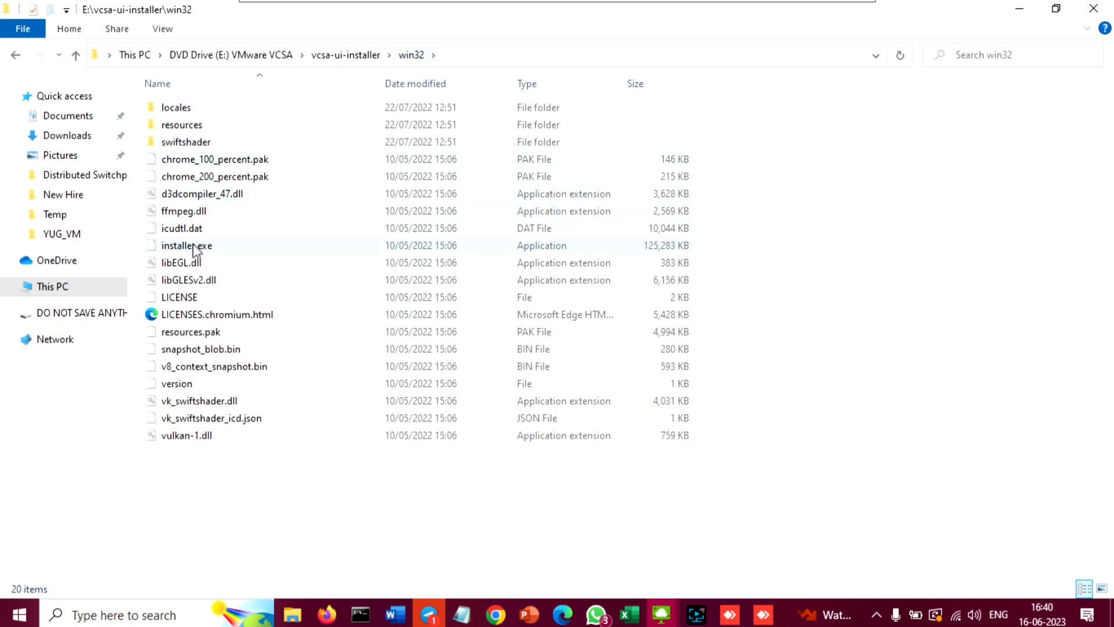
Step: Run installer.exe from the win32 folder, allowing it to run, and start the Upgrade workflow in the vCenter Server 7.0 Installer
{"action": "left_click", "coordinate": [174, 248]}
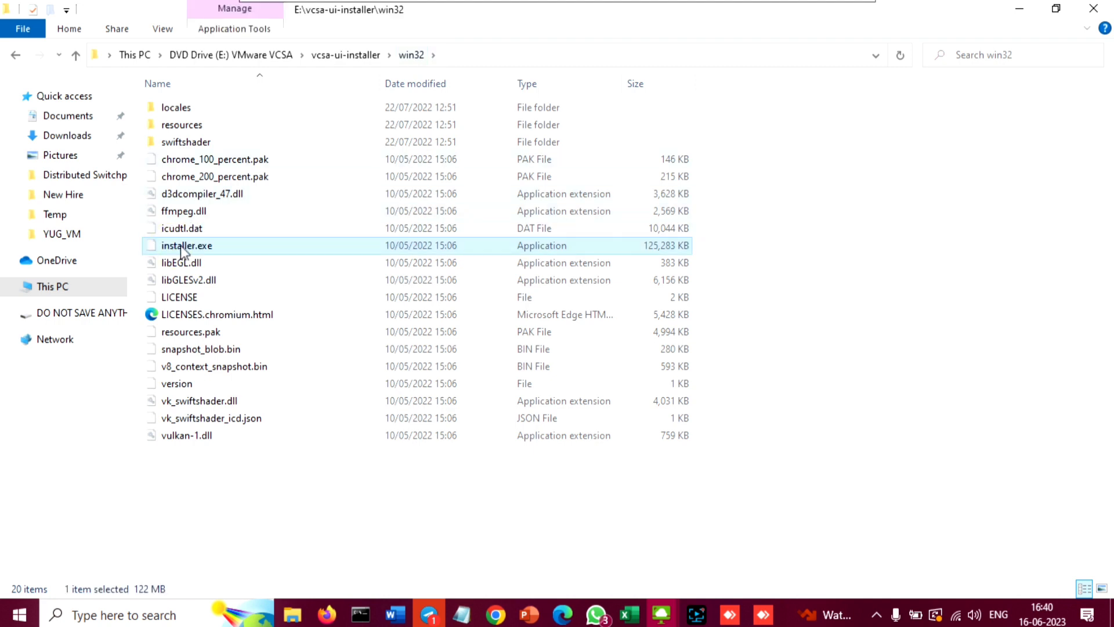
{"action": "double_click", "coordinate": [212, 250]}
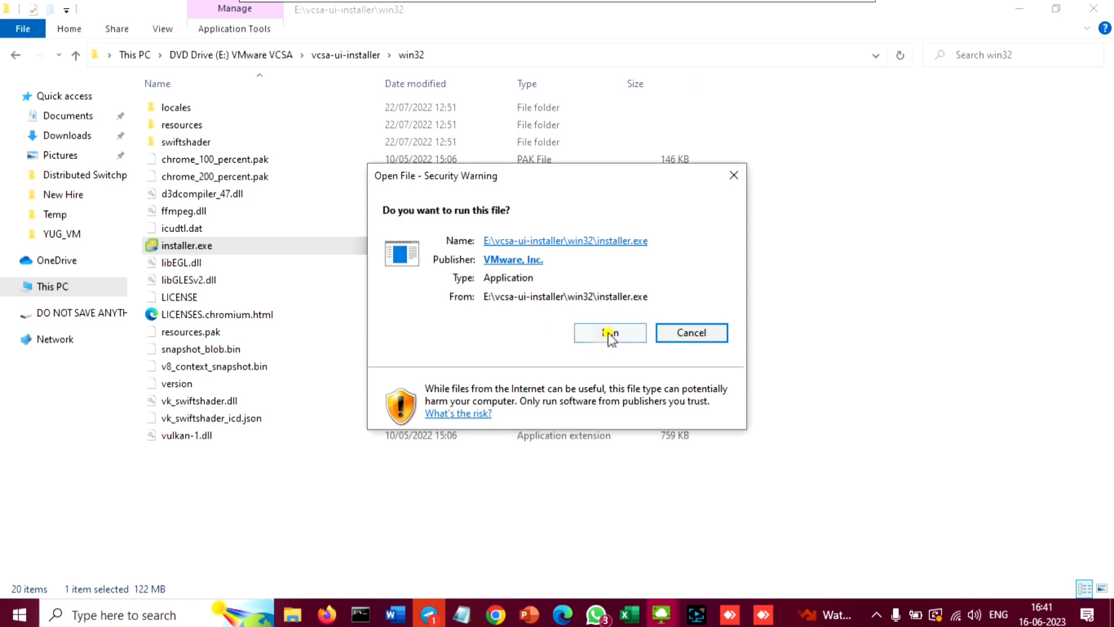
{"action": "left_click", "coordinate": [609, 334]}
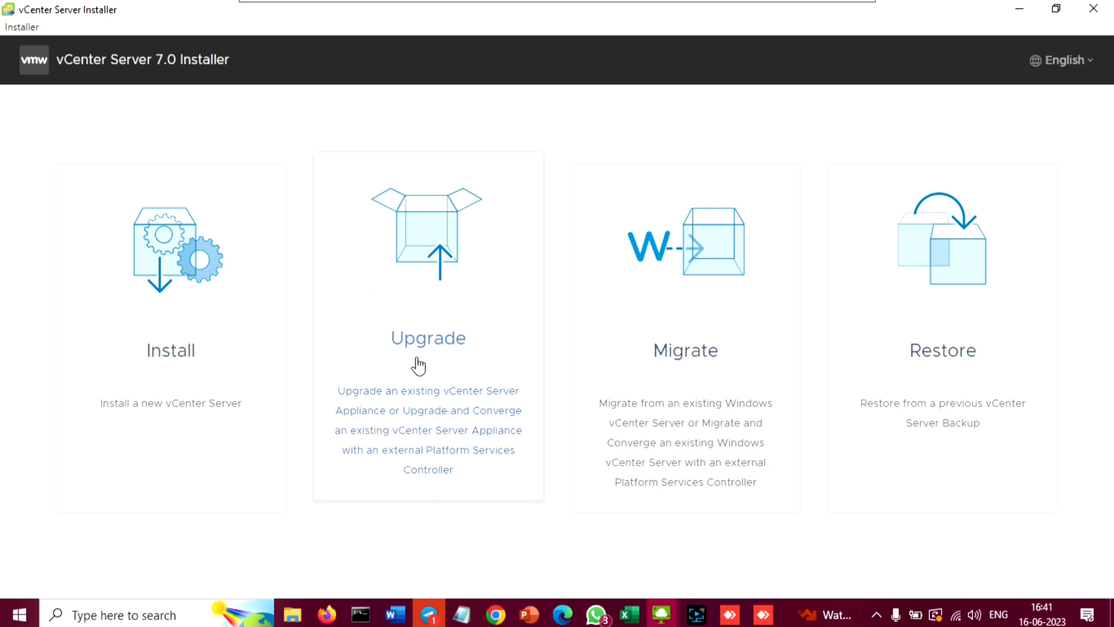
{"action": "left_click", "coordinate": [439, 346]}
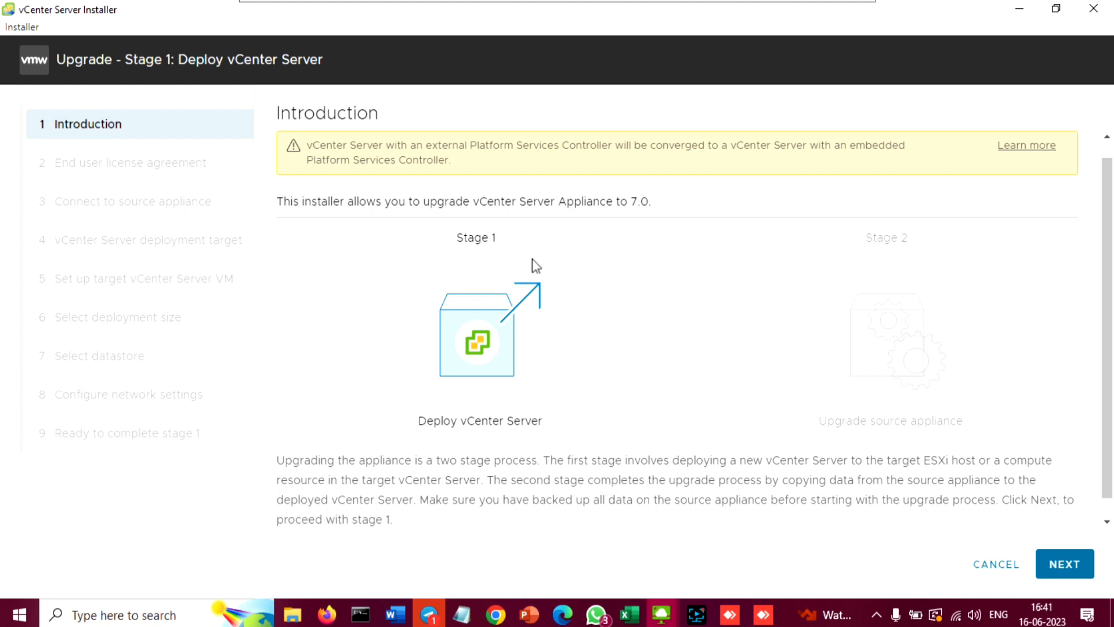
Step: Read the introduction's notice about converging an external Platform Services Controller and its description of the two-stage upgrade
{"action": "scroll", "coordinate": [531, 259], "scroll_direction": "down", "scroll_amount": 1}
{"action": "scroll", "coordinate": [414, 260], "scroll_direction": "up", "scroll_amount": 2}
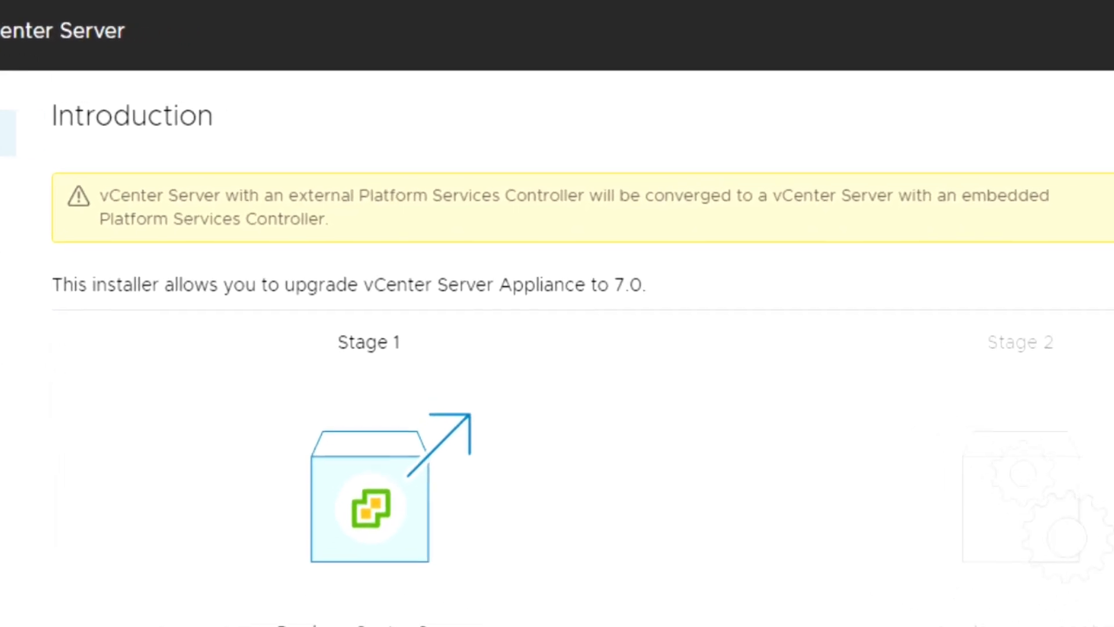
{"action": "left_click_drag", "start_coordinate": [339, 201], "coordinate": [558, 201]}
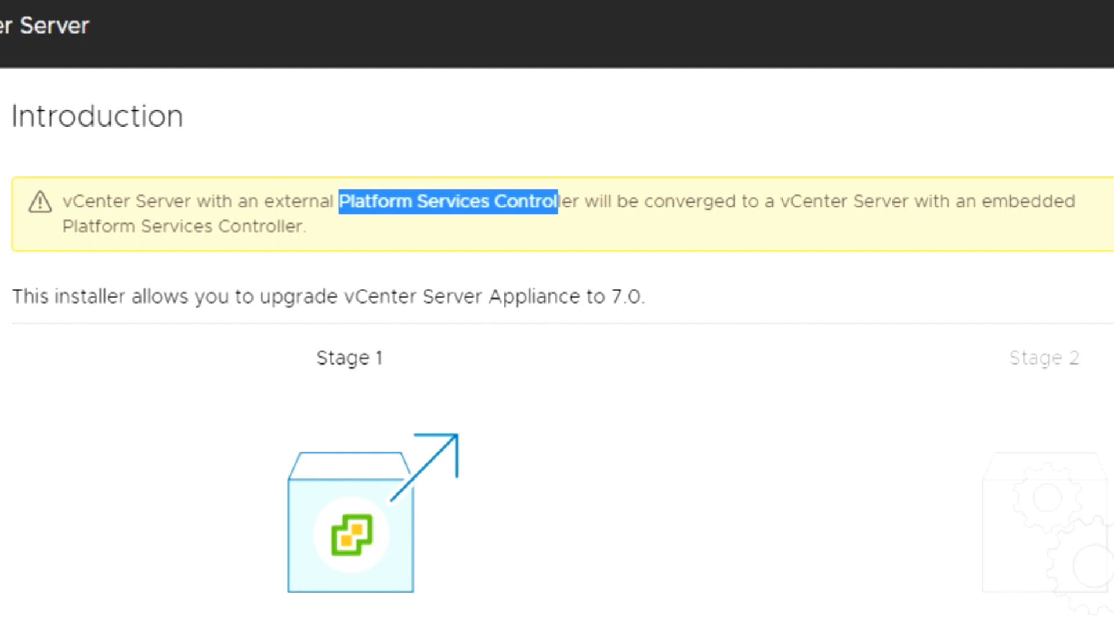
{"action": "left_click_drag", "start_coordinate": [137, 226], "coordinate": [324, 227]}
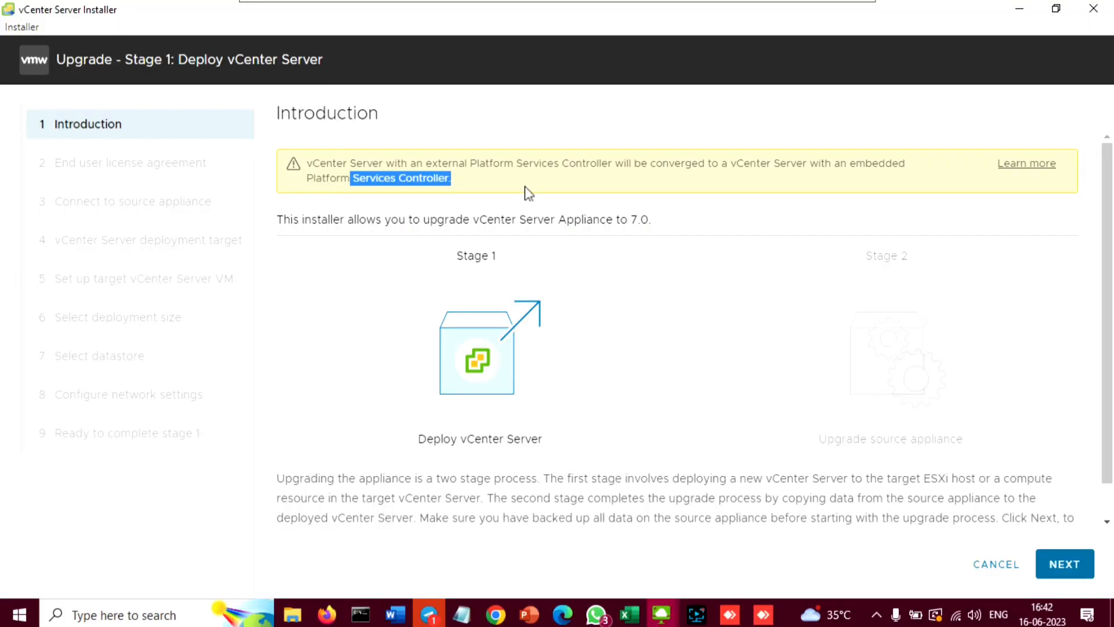
{"action": "left_click_drag", "start_coordinate": [500, 163], "coordinate": [533, 163]}
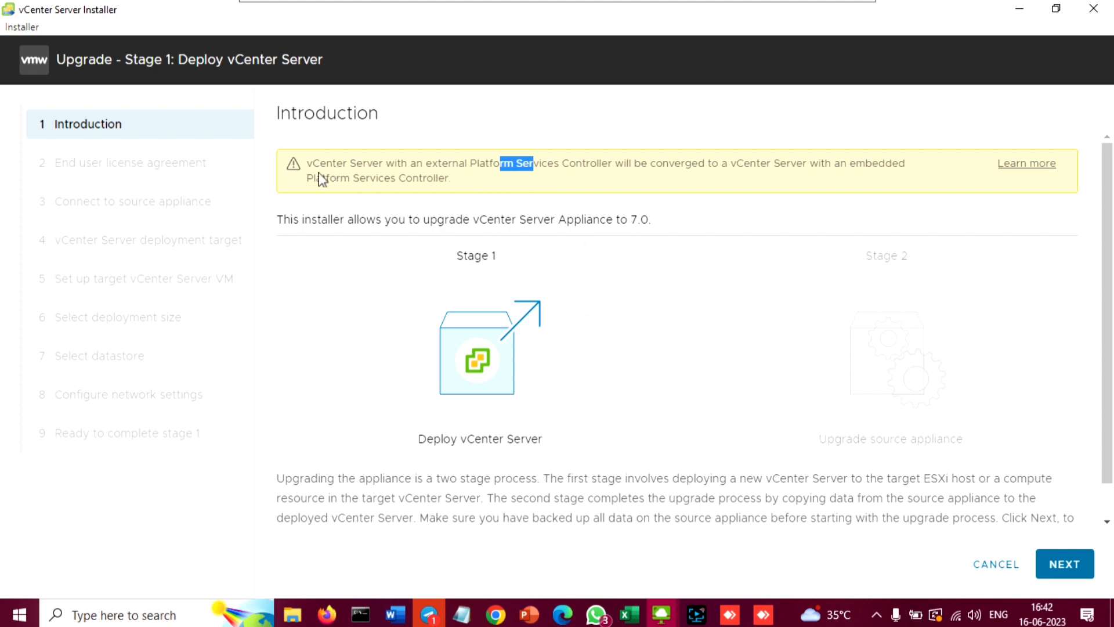
{"action": "left_click_drag", "start_coordinate": [323, 177], "coordinate": [472, 186]}
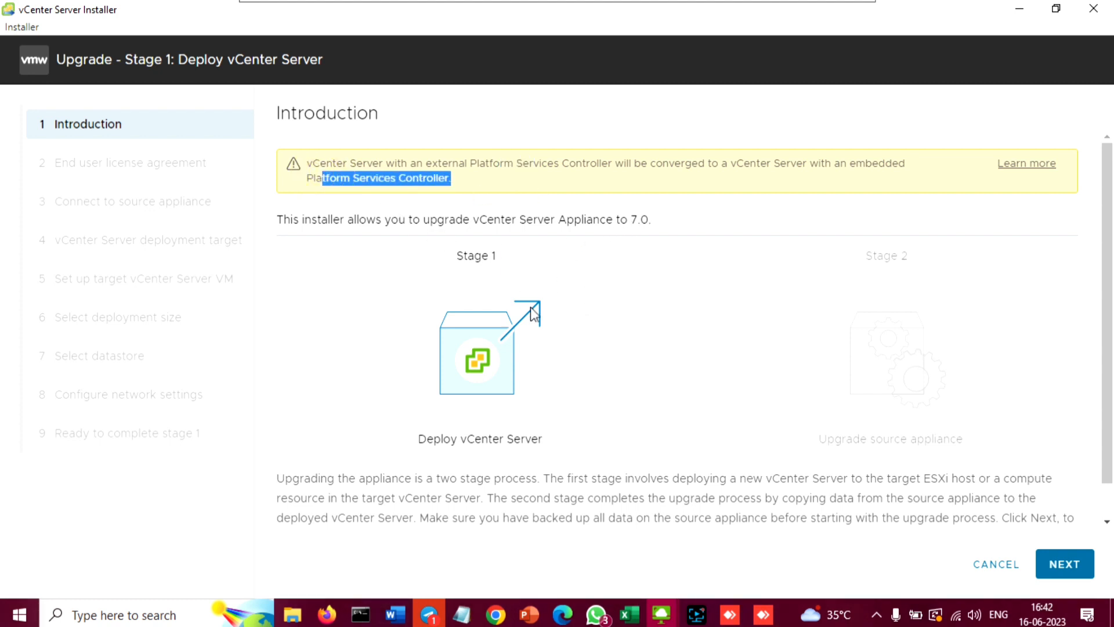
{"action": "scroll", "coordinate": [534, 313], "scroll_direction": "down", "scroll_amount": 1}
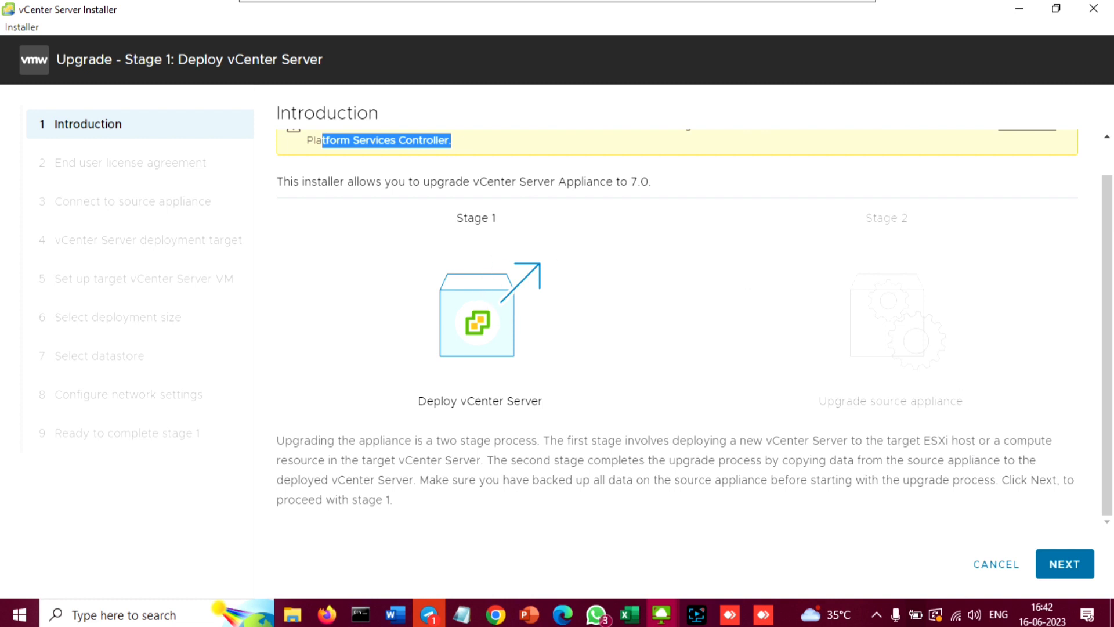
Step: Continue past the introduction, accept the terms of the license agreement and proceed to the source appliance connection
{"action": "left_click", "coordinate": [1061, 566]}
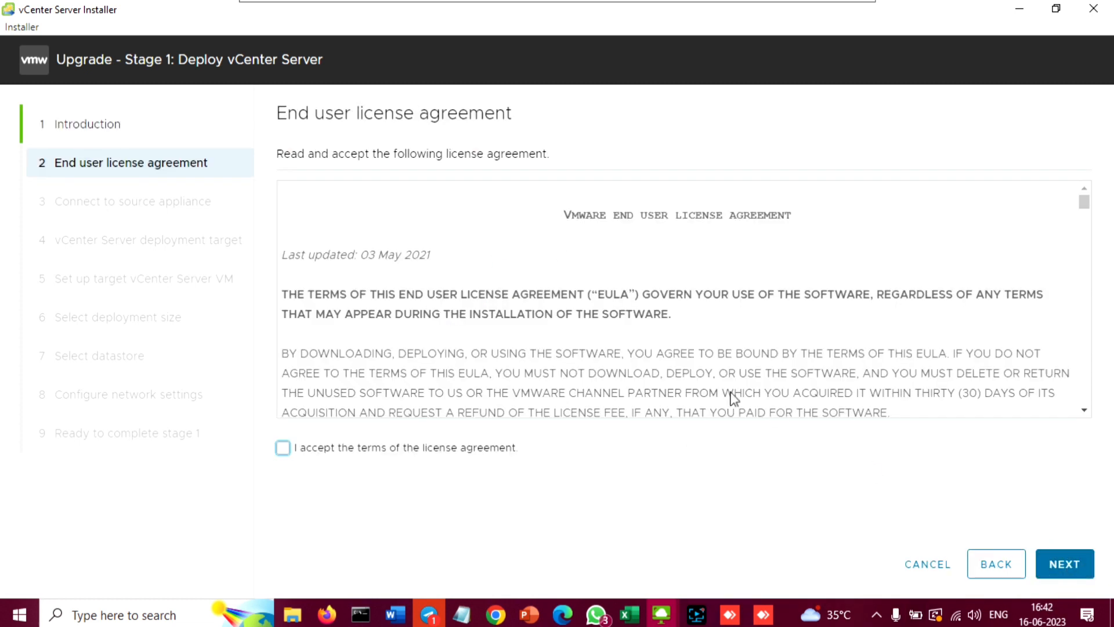
{"action": "left_click", "coordinate": [282, 447]}
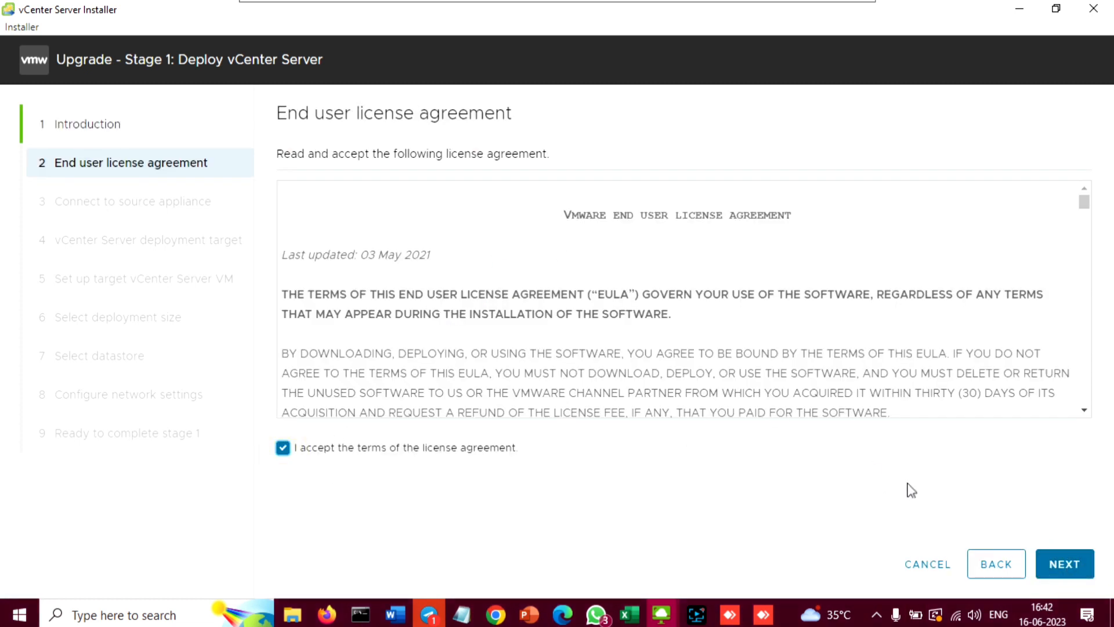
{"action": "left_click", "coordinate": [1064, 563]}
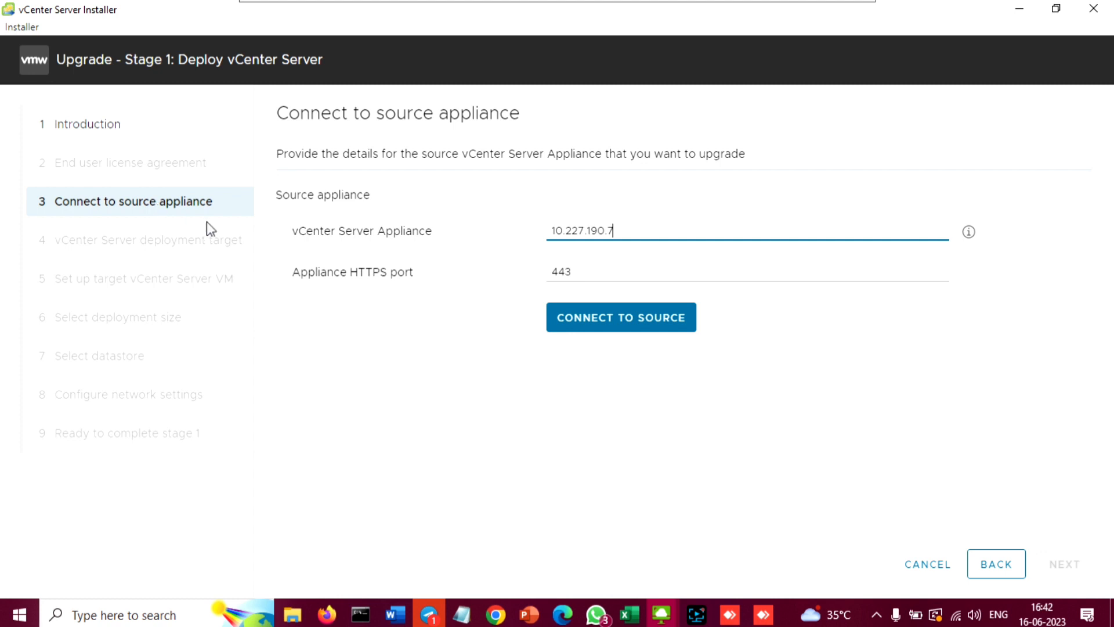
Step: Switch to the Word document vCenter Upgrade from 6.7 to 7.0.docx and copy the vCenter name gbbed-cuc1vce01.uk.mrshmc.com
{"action": "key", "text": "alt+Tab"}
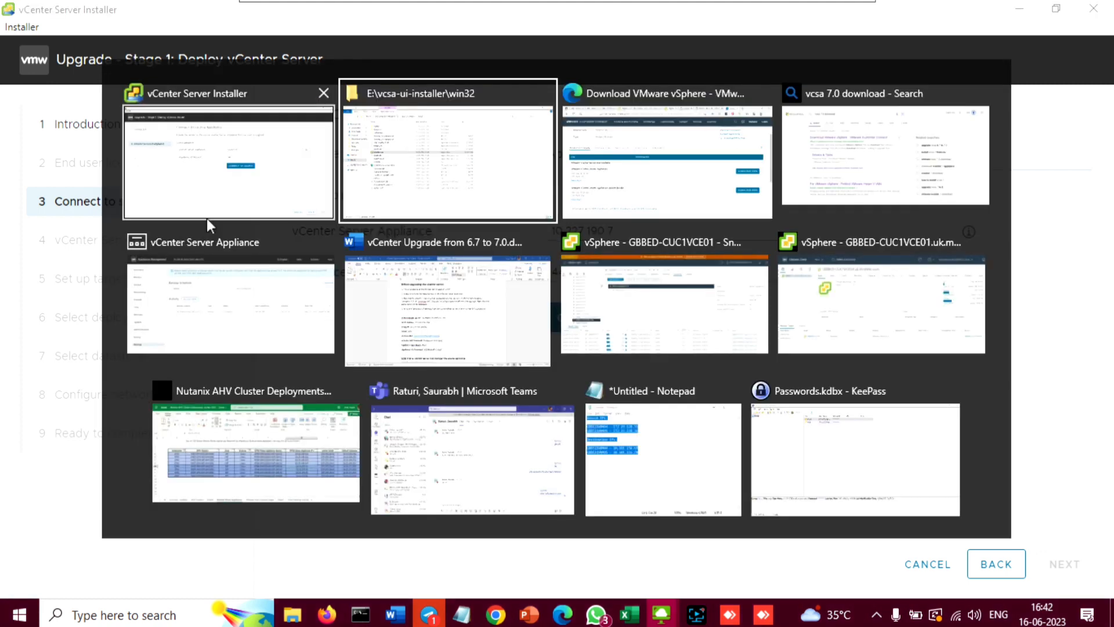
{"action": "key", "text": "Tab"}
{"action": "key", "text": "Tab"}
{"action": "key", "text": "Tab"}
{"action": "key", "text": "Tab"}
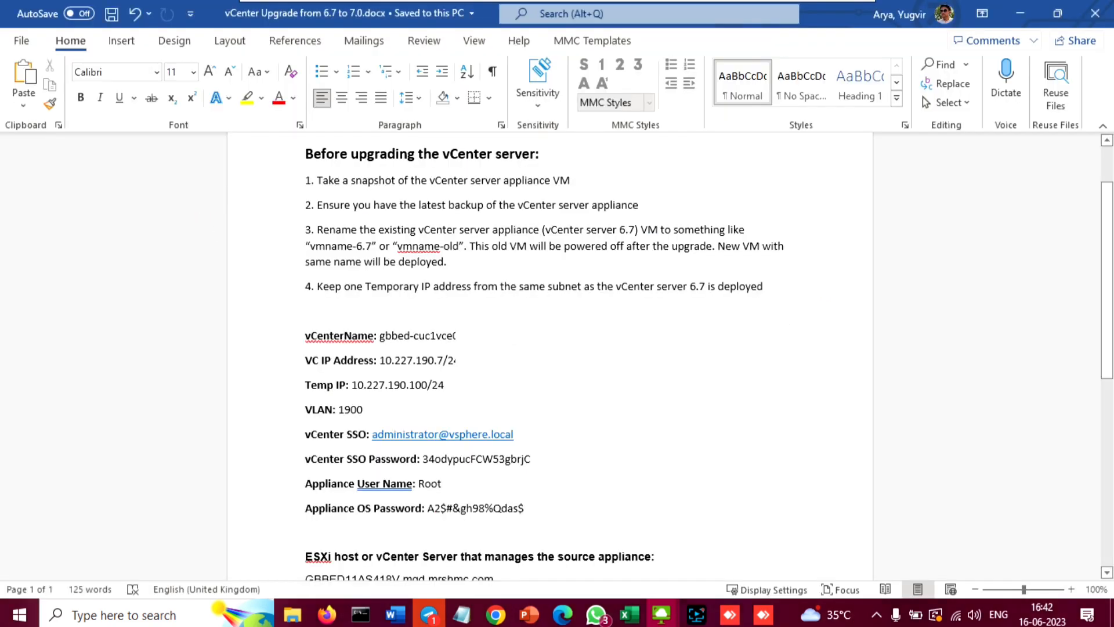
{"action": "left_click_drag", "start_coordinate": [464, 336], "coordinate": [380, 335]}
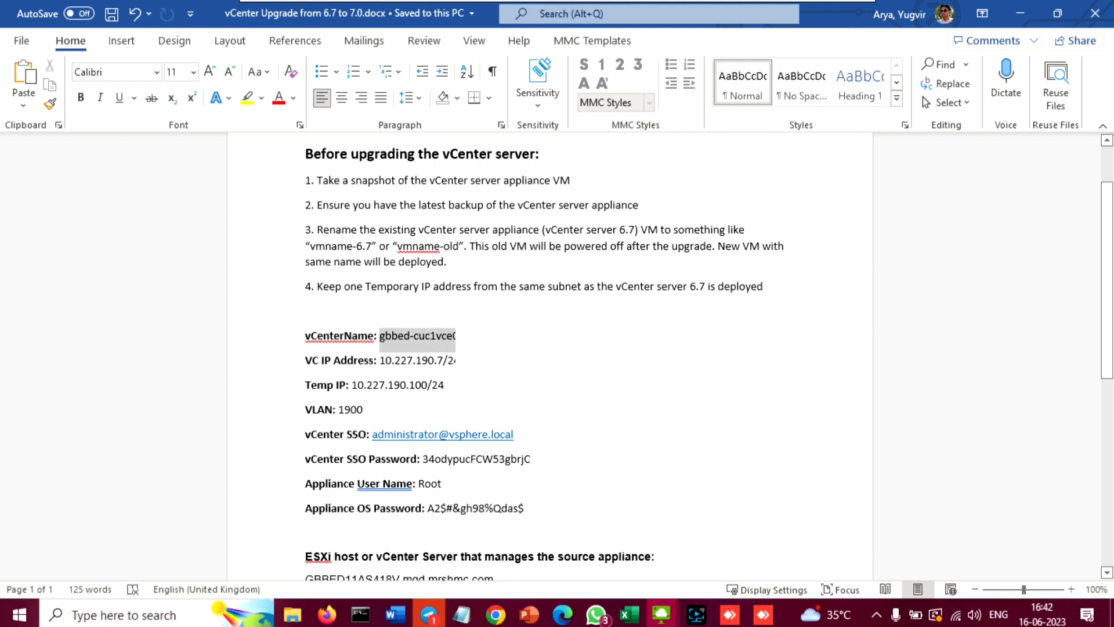
{"action": "key", "text": "ctrl+c"}
Step: Return to the vCenter Server Installer, replace the source appliance address with gbbed-cuc1vce01.uk.mrshmc.com and connect to the source
{"action": "key", "text": "alt+Tab"}
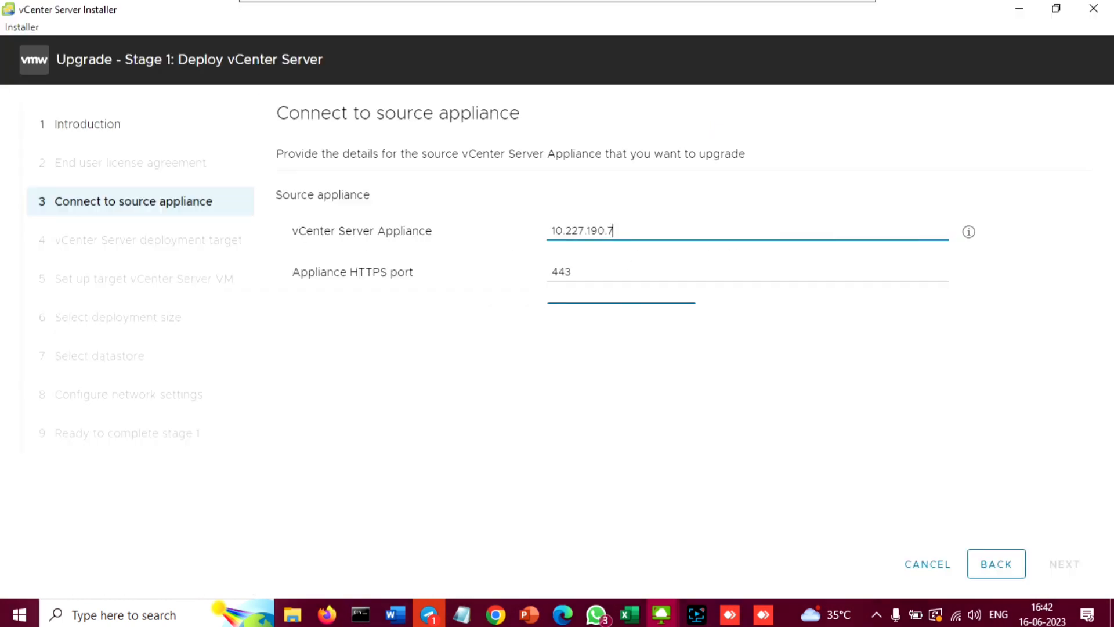
{"action": "double_click", "coordinate": [619, 224]}
{"action": "key", "text": "ctrl+v"}
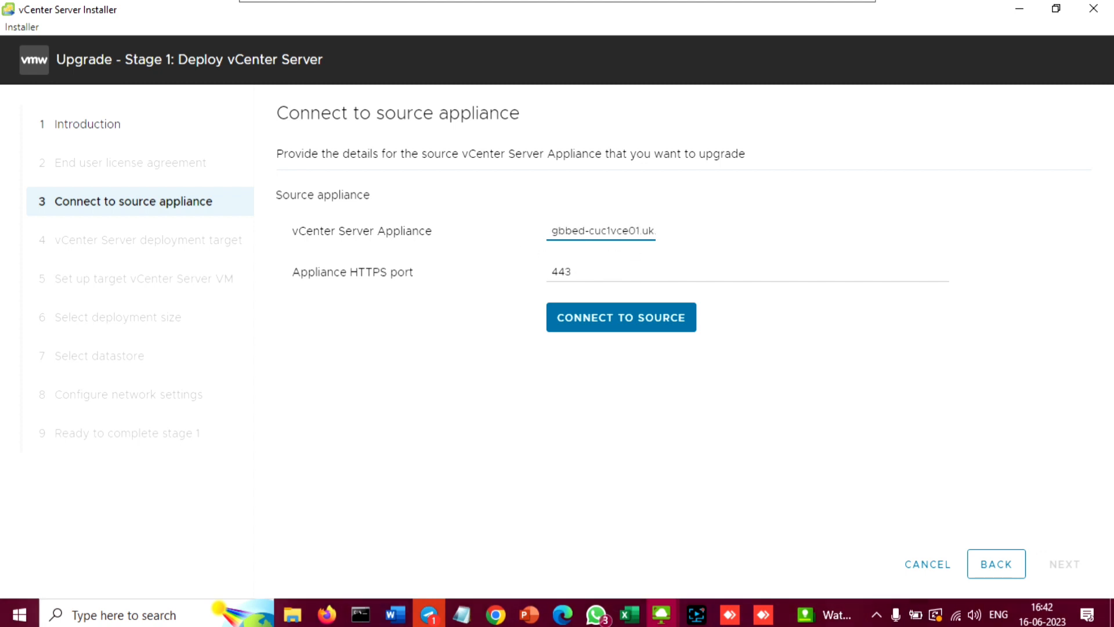
{"action": "left_click", "coordinate": [551, 230]}
{"action": "left_click", "coordinate": [633, 319]}
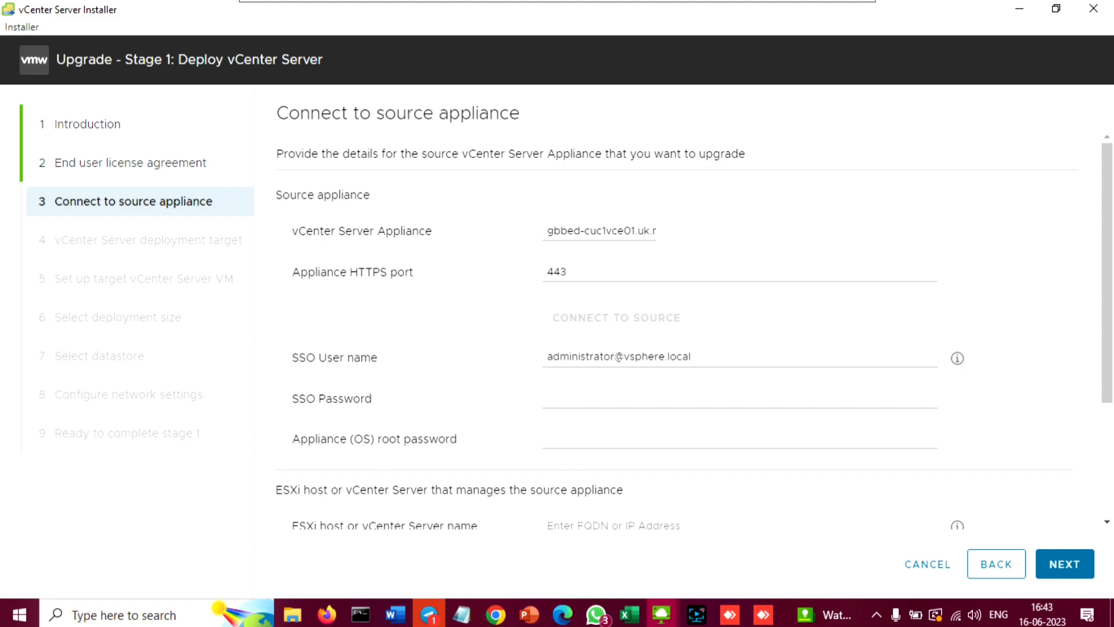
Step: Copy the vCenter SSO password from the Word document into the source appliance's SSO Password field
{"action": "left_click", "coordinate": [568, 395]}
{"action": "key", "text": "alt+Tab"}
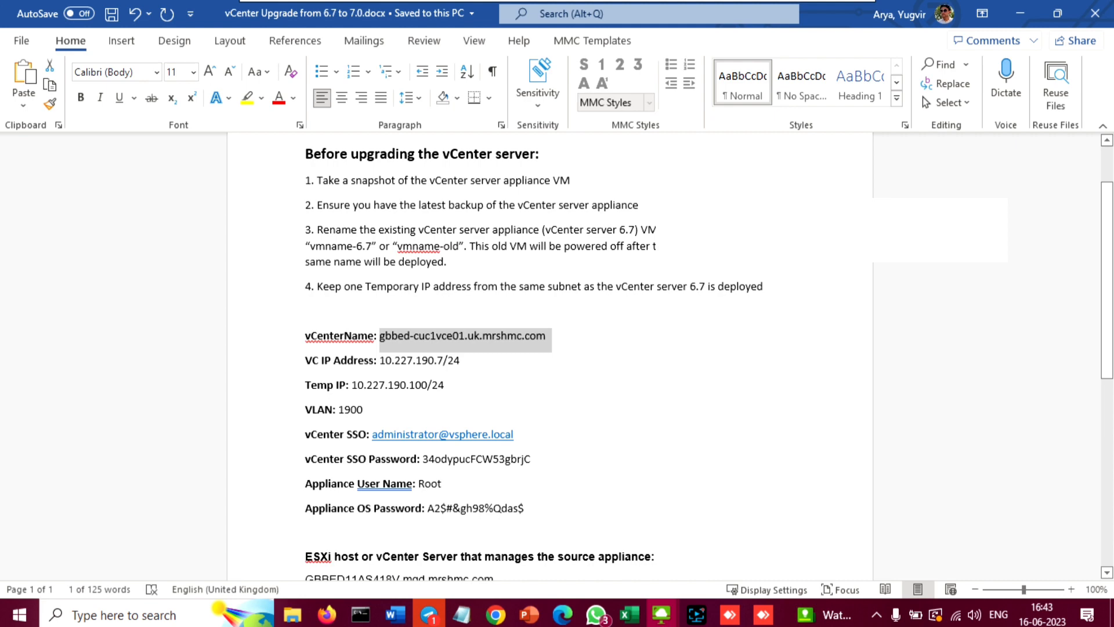
{"action": "left_click_drag", "start_coordinate": [530, 459], "coordinate": [423, 459]}
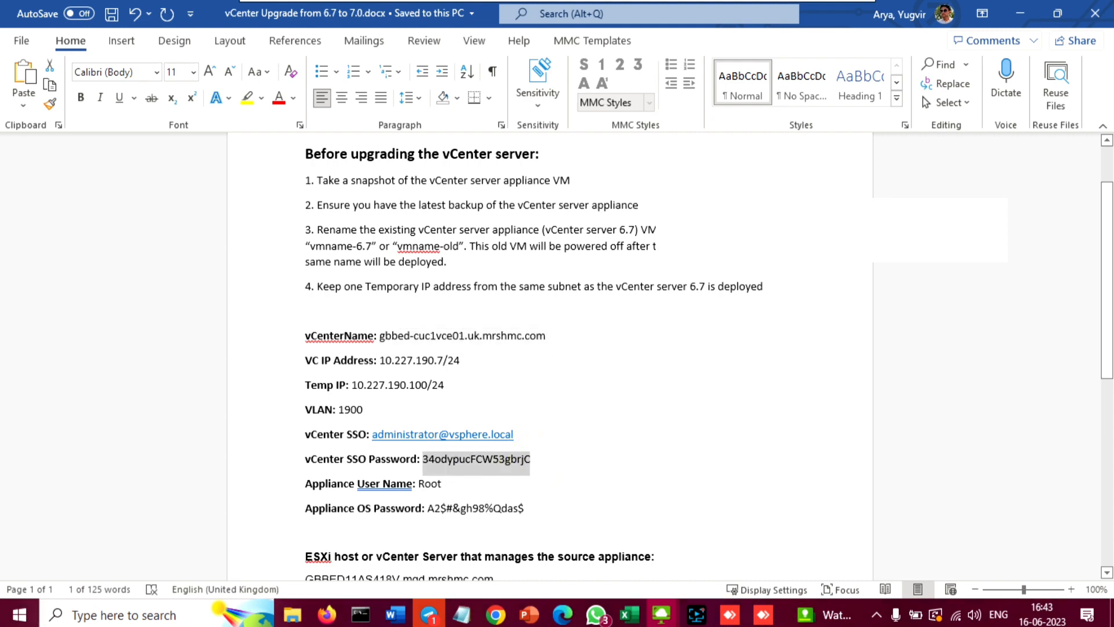
{"action": "key", "text": "ctrl+c"}
{"action": "key", "text": "alt+Tab"}
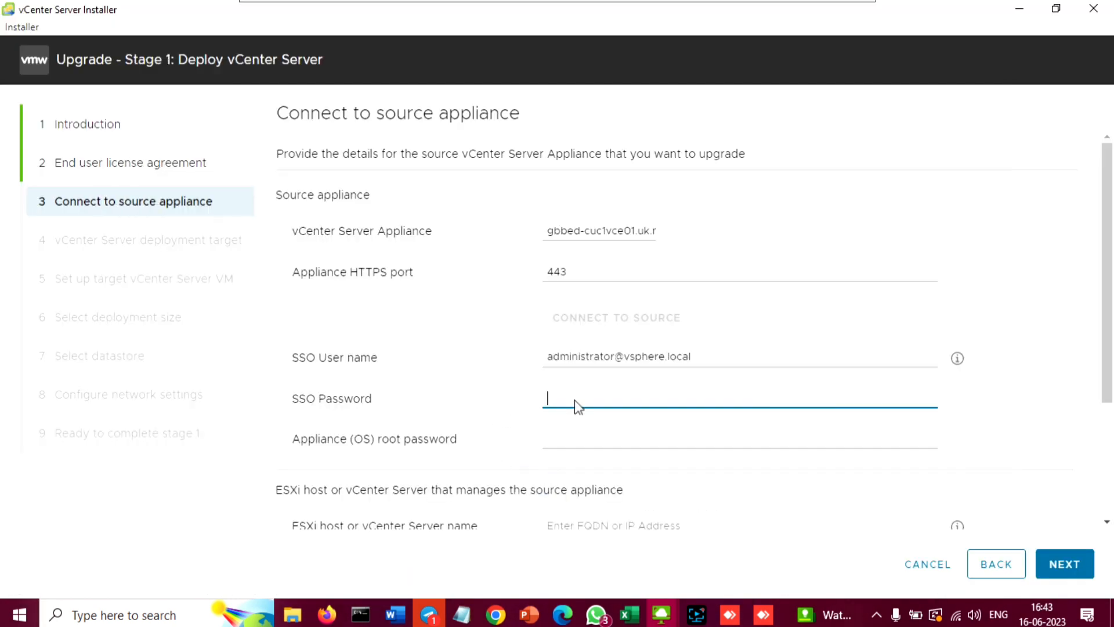
{"action": "key", "text": "ctrl+v"}
Step: Copy the appliance OS password from the Word document into the Appliance (OS) root password field
{"action": "scroll", "coordinate": [346, 362], "scroll_direction": "down", "scroll_amount": 2}
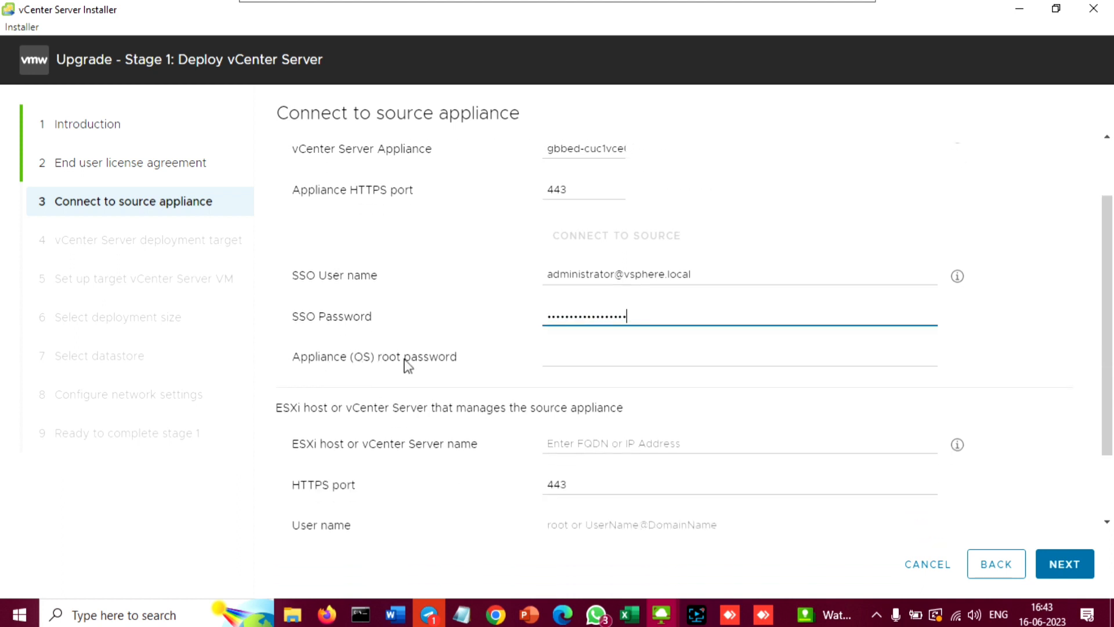
{"action": "left_click", "coordinate": [568, 355]}
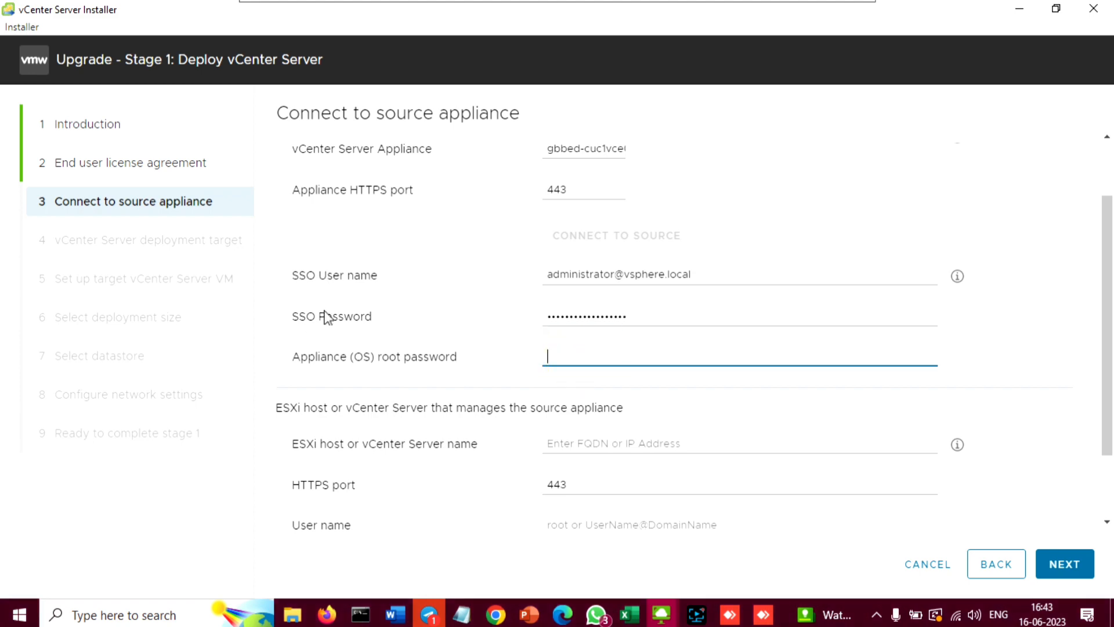
{"action": "key", "text": "alt+Tab"}
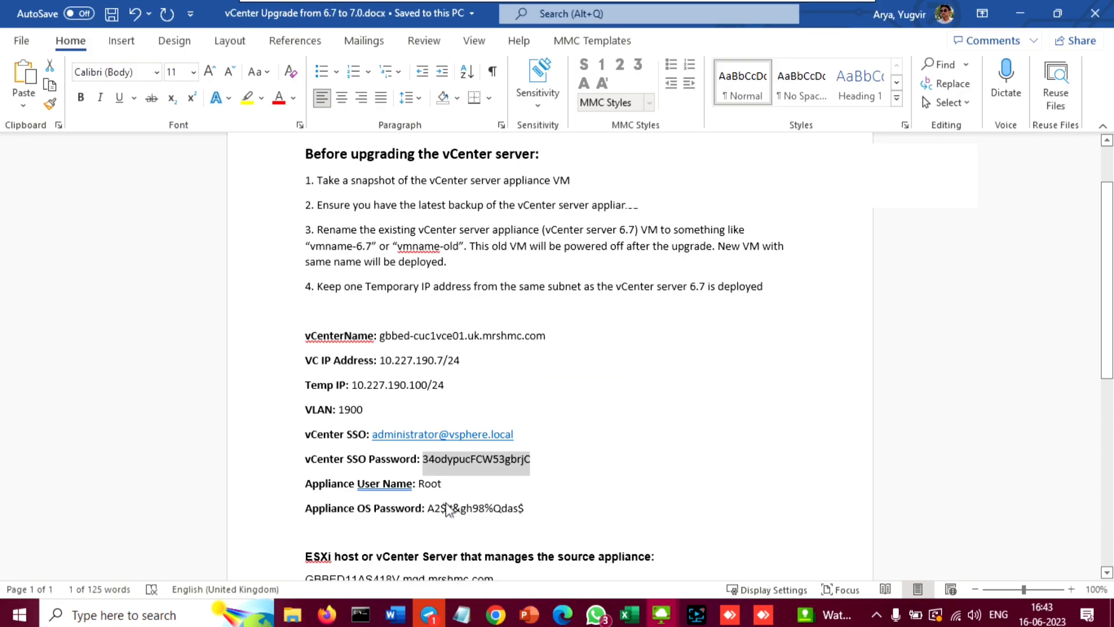
{"action": "left_click_drag", "start_coordinate": [524, 508], "coordinate": [427, 508]}
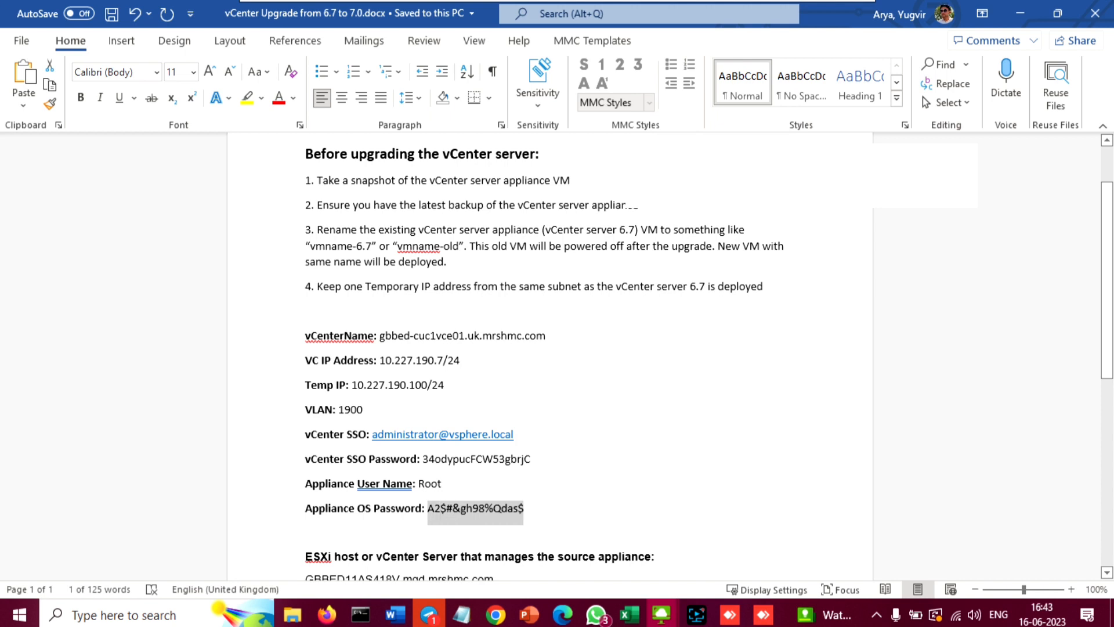
{"action": "key", "text": "alt+Tab"}
{"action": "key", "text": "ctrl+v"}
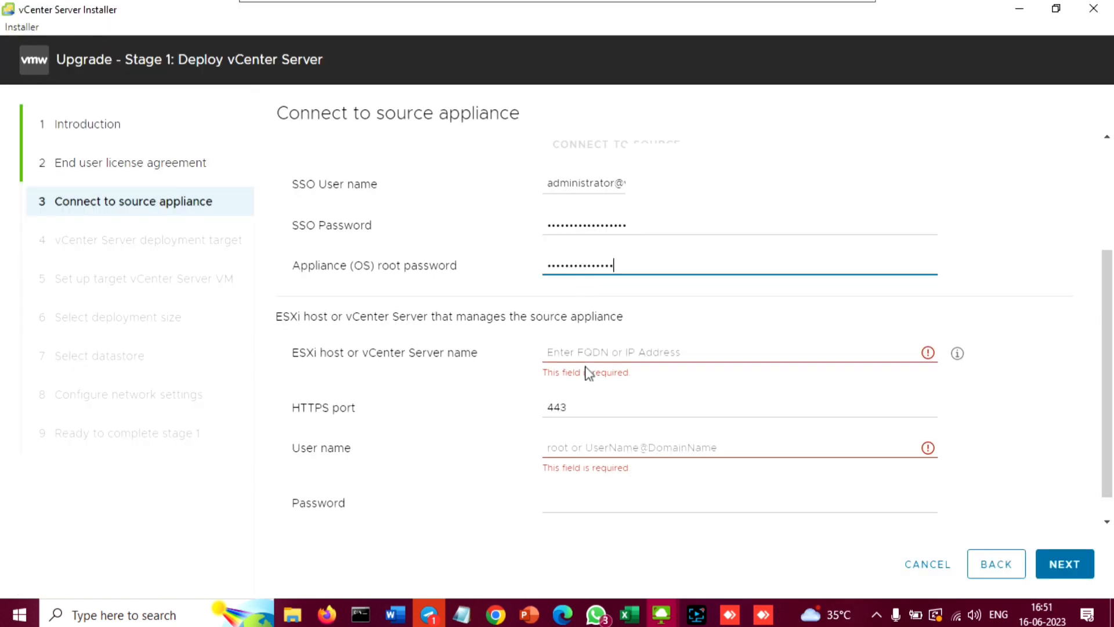
Step: Set the ESXi host or vCenter Server name managing the source appliance to GBBED11AS418V.mgd.mrshmc.com, taken from the Word document
{"action": "left_click", "coordinate": [291, 317]}
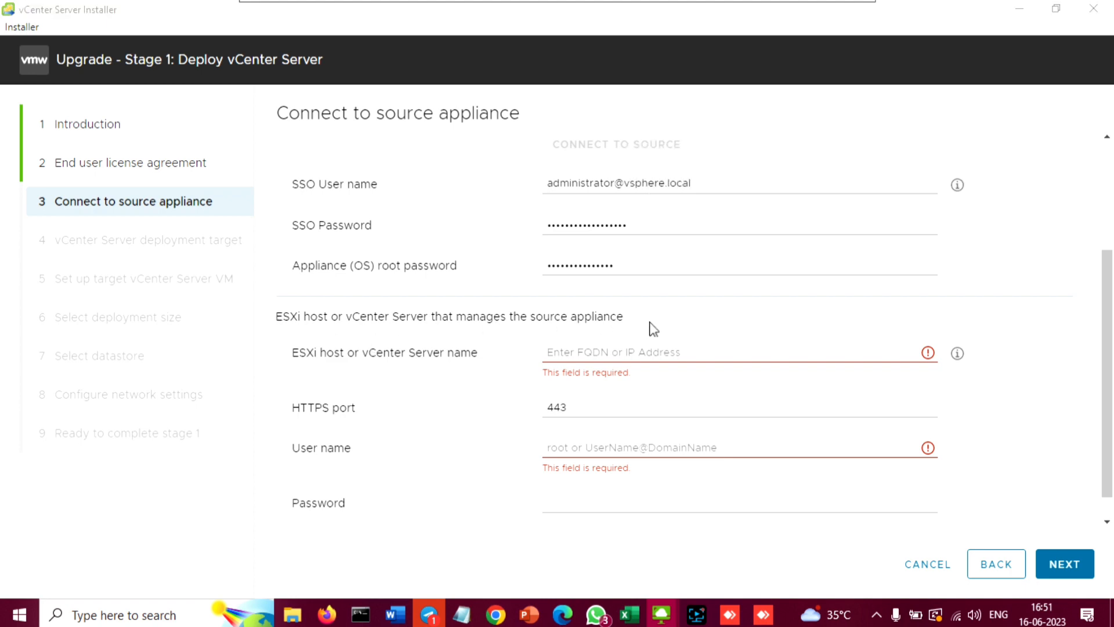
{"action": "key", "text": "alt+Tab"}
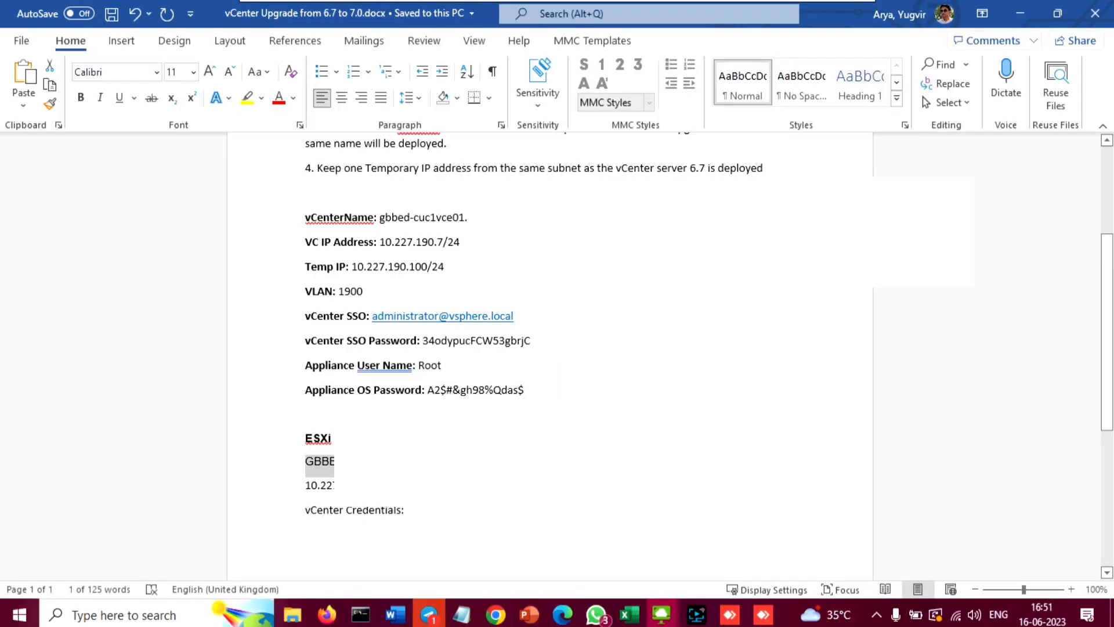
{"action": "key", "text": "alt+Tab"}
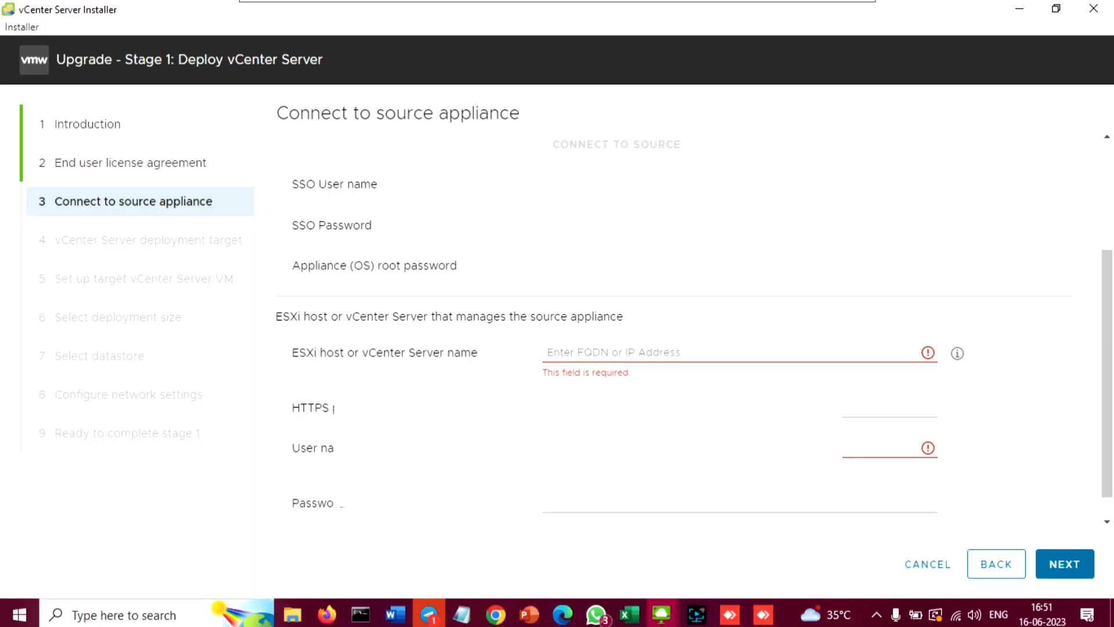
{"action": "left_click", "coordinate": [627, 351]}
{"action": "key", "text": "ctrl+v"}
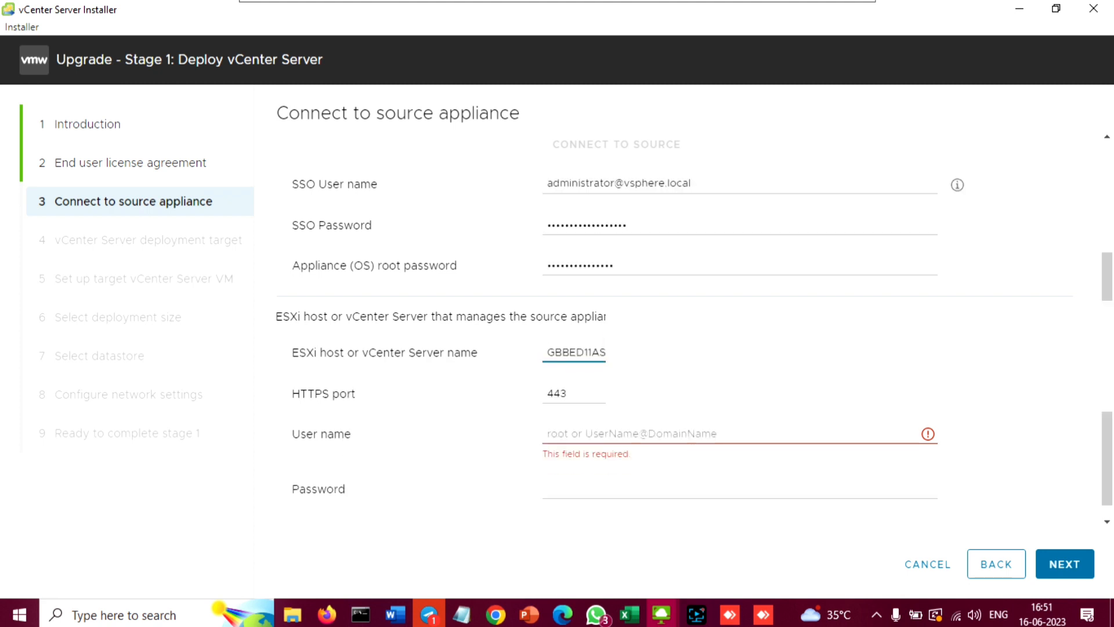
{"action": "left_click", "coordinate": [548, 352]}
Step: Enter the managing server's user name, copied from the vCenter SSO entry in the Word document, and fill in its account password
{"action": "key", "text": "alt+Tab"}
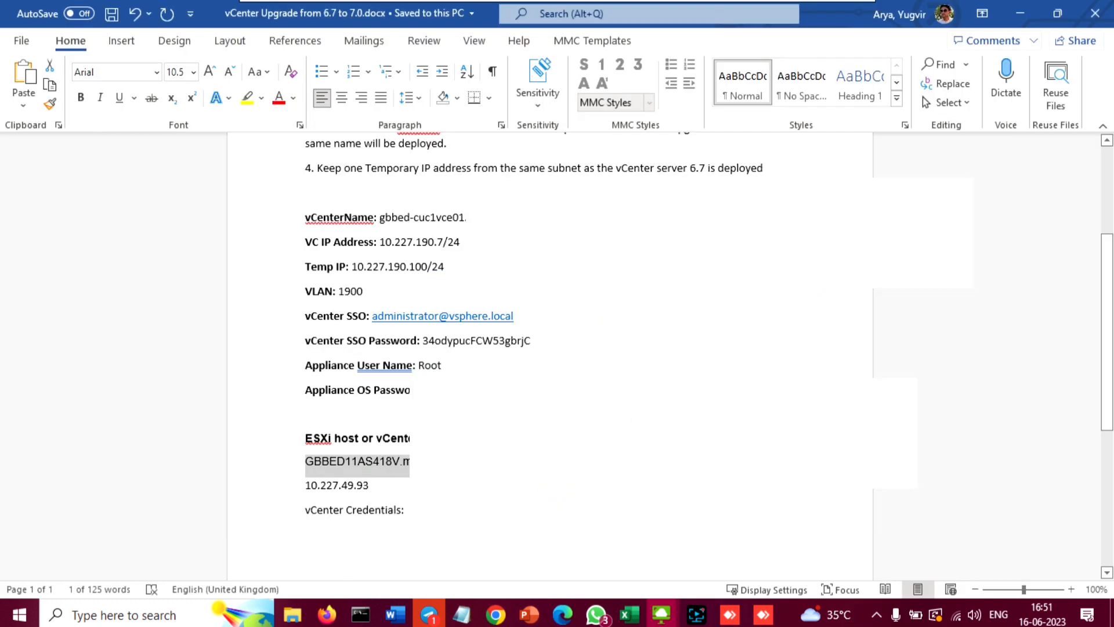
{"action": "left_click", "coordinate": [314, 461]}
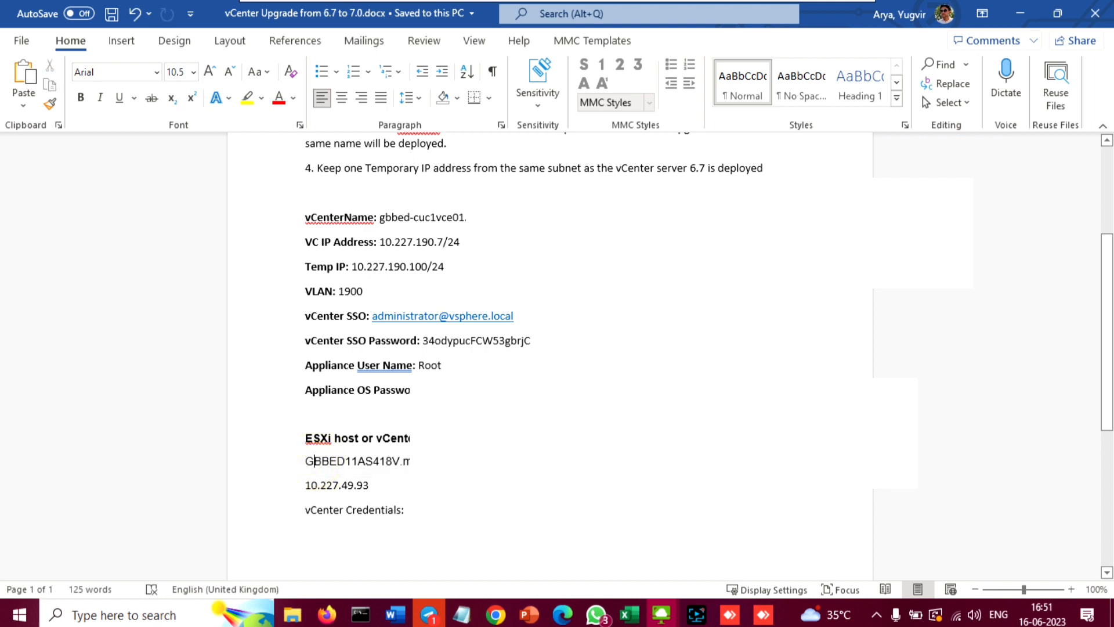
{"action": "left_click_drag", "start_coordinate": [514, 318], "coordinate": [377, 318]}
{"action": "key", "text": "ctrl+c"}
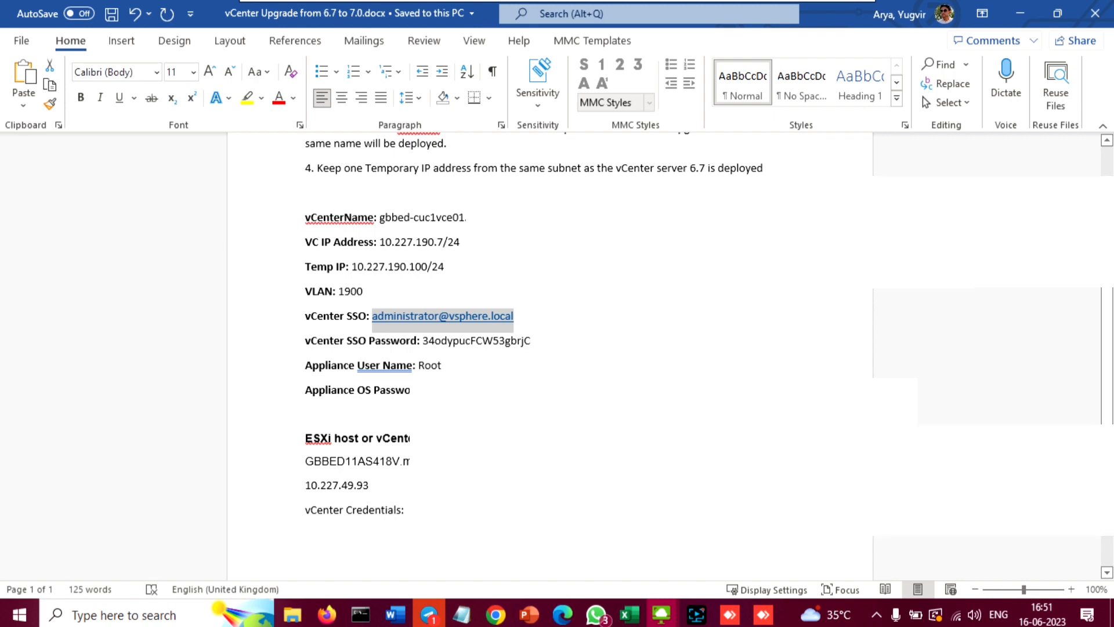
{"action": "key", "text": "alt+Tab"}
{"action": "left_click", "coordinate": [592, 434]}
{"action": "key", "text": "ctrl+v"}
{"action": "left_click", "coordinate": [616, 469]}
{"action": "key", "text": "ctrl+v"}
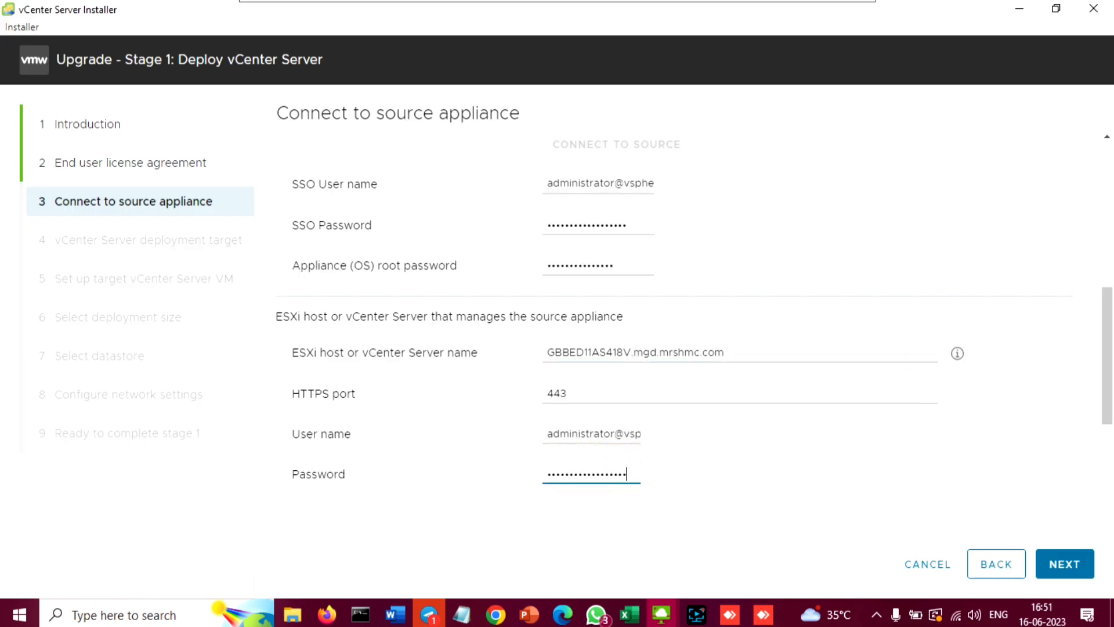
Step: Review the source appliance and managing server details, submit the connection settings, and accept the certificate warning
{"action": "scroll", "coordinate": [624, 497], "scroll_direction": "up", "scroll_amount": 3}
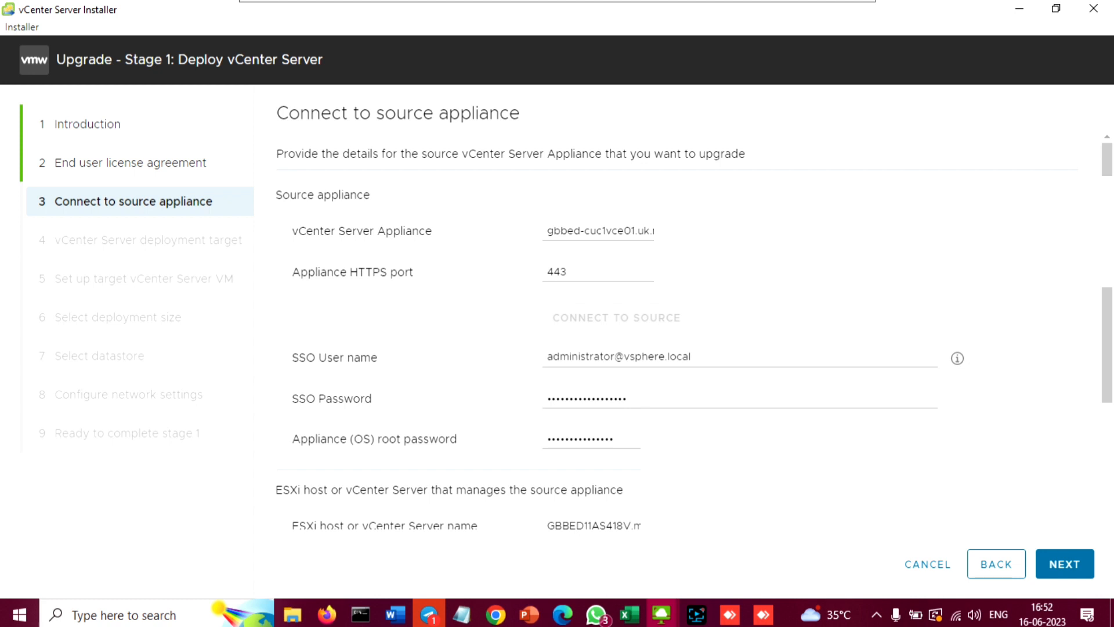
{"action": "scroll", "coordinate": [693, 335], "scroll_direction": "down", "scroll_amount": 2}
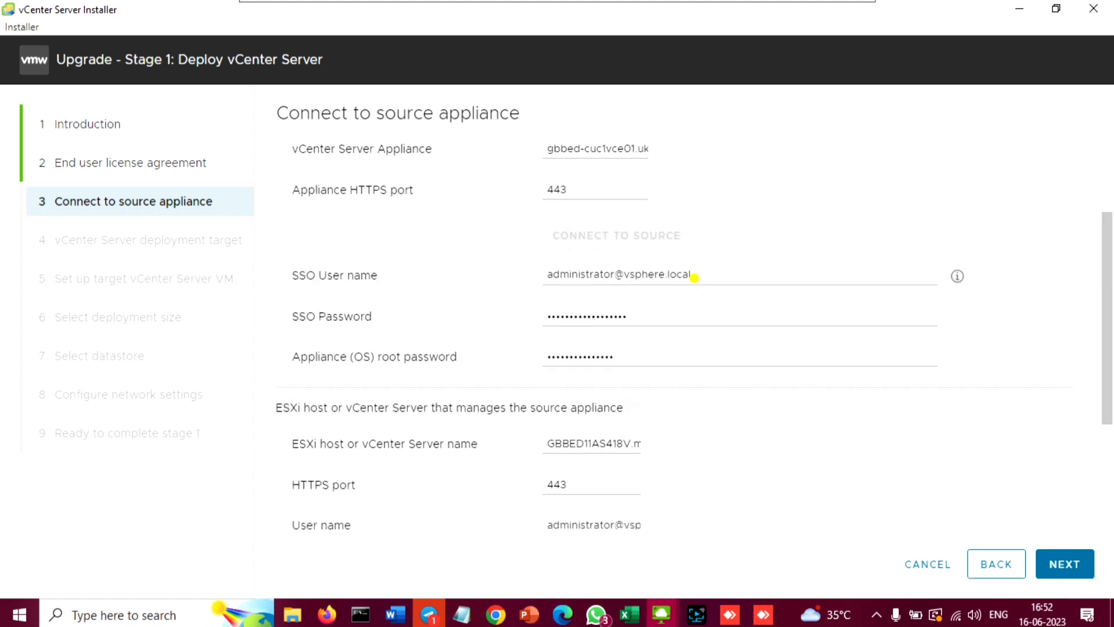
{"action": "left_click_drag", "start_coordinate": [699, 277], "coordinate": [569, 275]}
{"action": "left_click", "coordinate": [646, 318]}
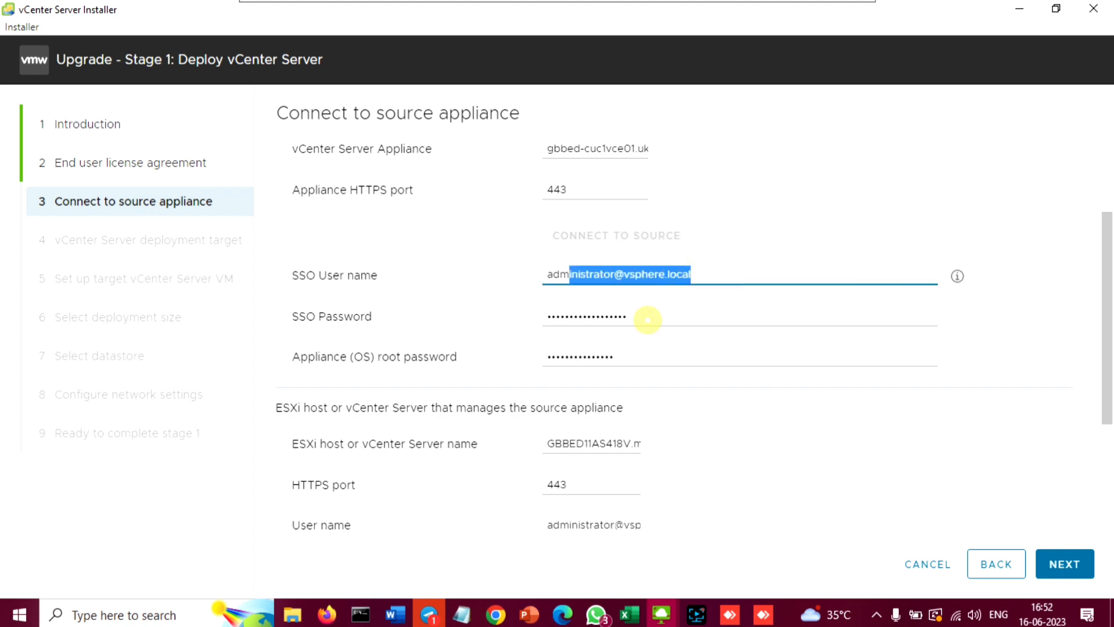
{"action": "left_click", "coordinate": [627, 360]}
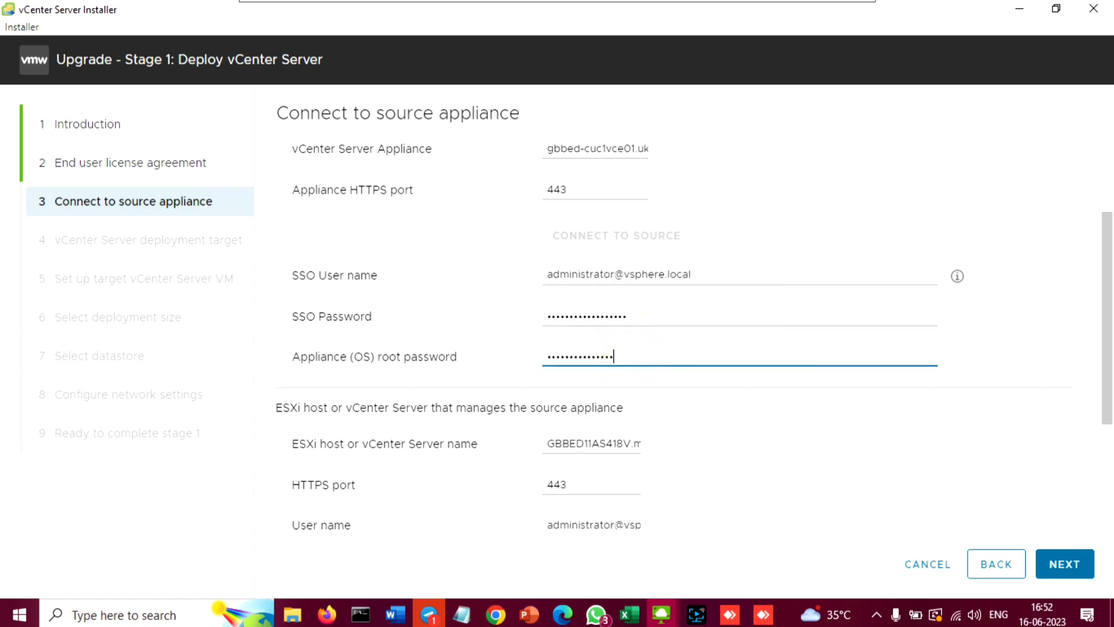
{"action": "scroll", "coordinate": [661, 380], "scroll_direction": "down", "scroll_amount": 2}
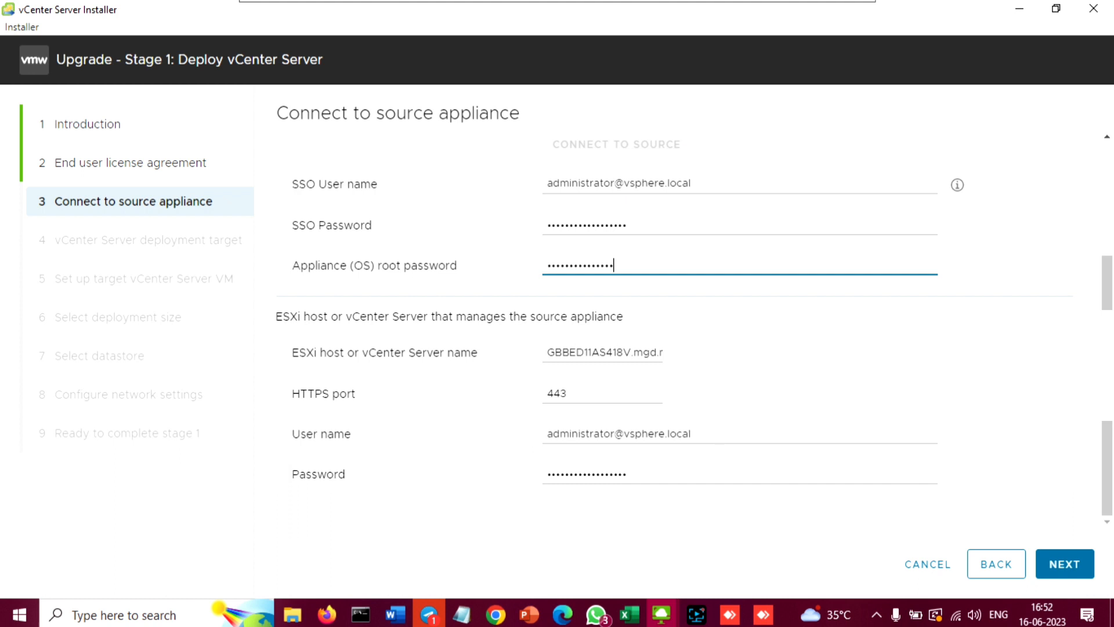
{"action": "left_click", "coordinate": [1055, 564]}
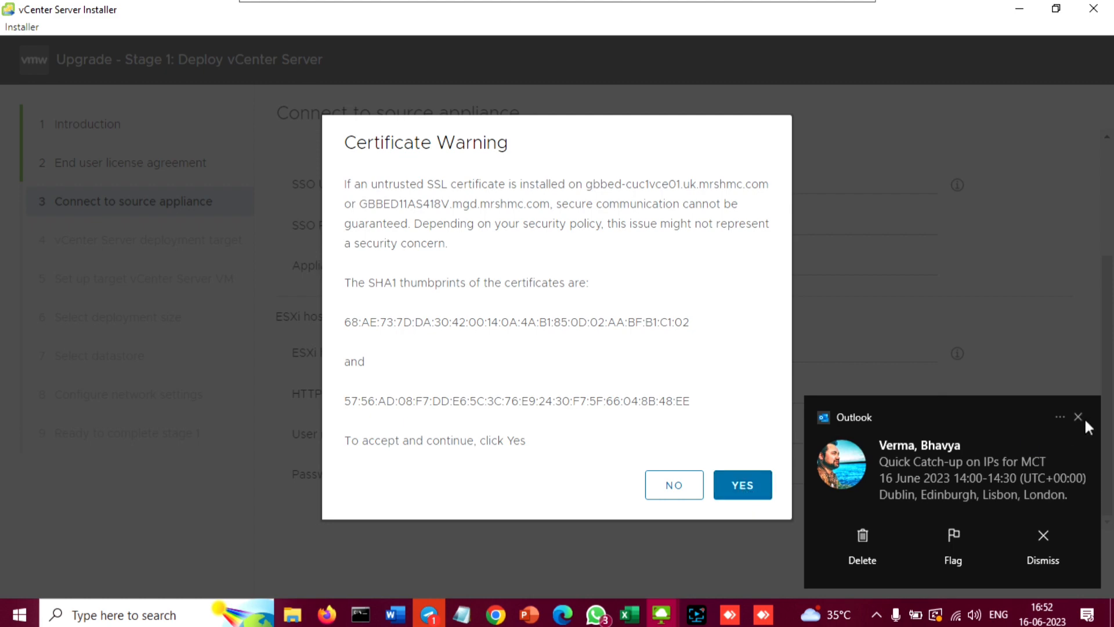
{"action": "left_click", "coordinate": [1079, 418]}
{"action": "left_click", "coordinate": [743, 486]}
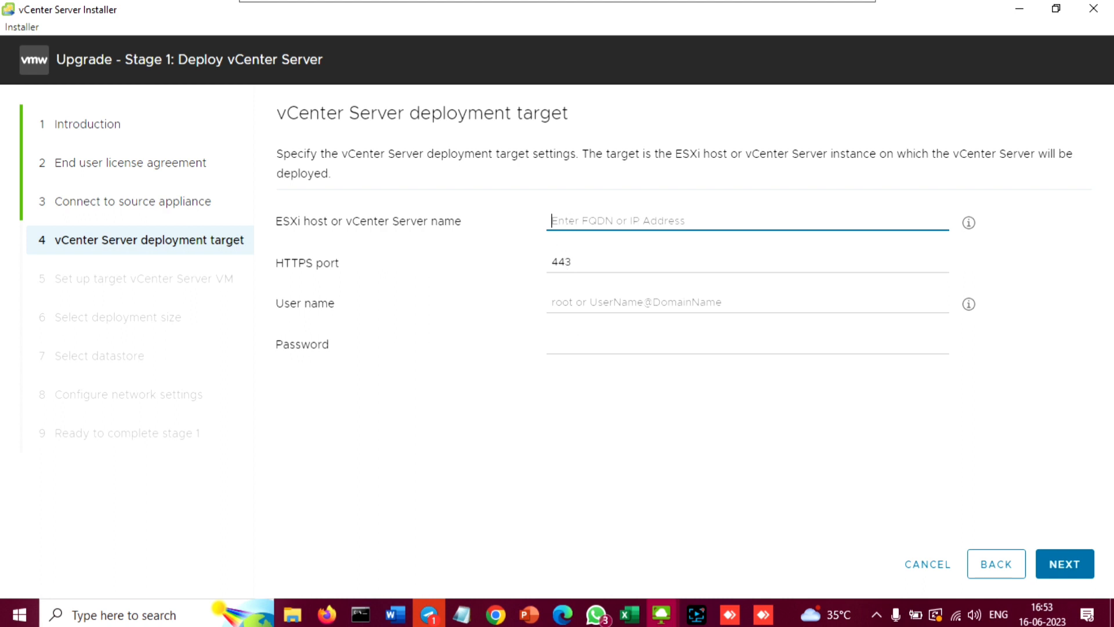
Step: Set the deployment target to GBBED11AS418V.mgd.mrshmc.com with the SSO administrator user name and account password, and accept its certificate
{"action": "type", "text": "GBBED11AS418V.mgd.mrshmc.com"}
{"action": "left_click", "coordinate": [583, 303]}
{"action": "key", "text": "ctrl+v"}
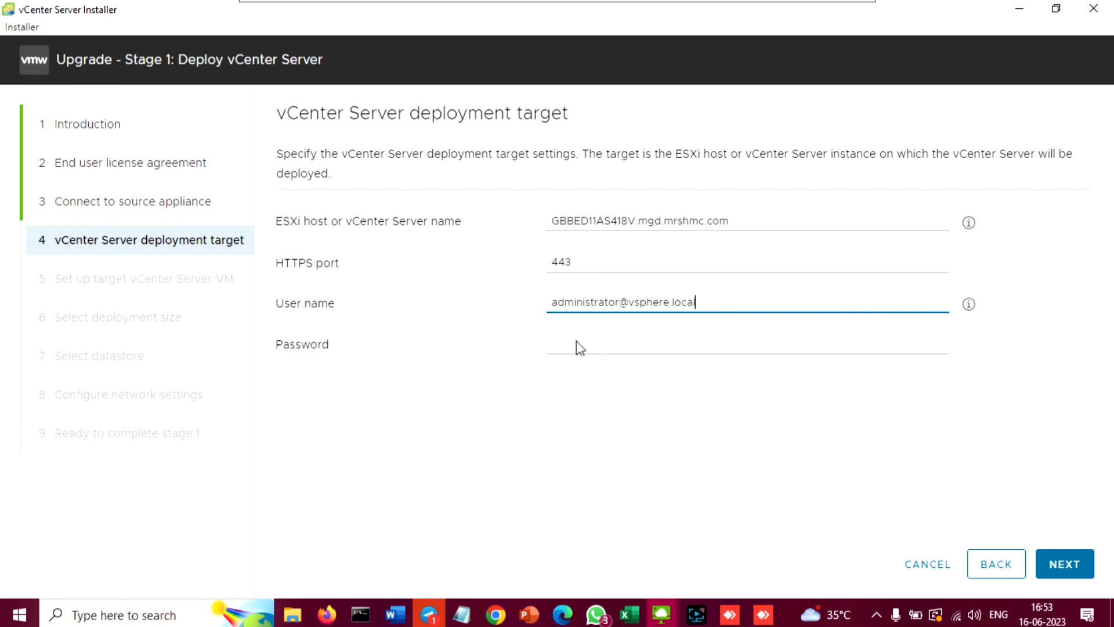
{"action": "left_click", "coordinate": [576, 342]}
{"action": "key", "text": "ctrl+v"}
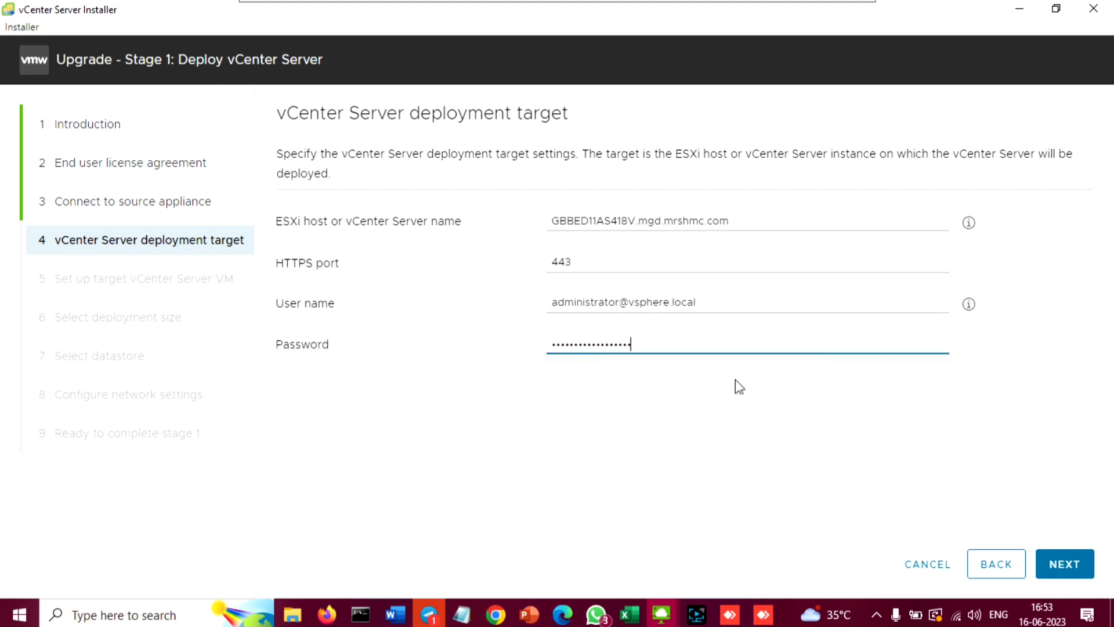
{"action": "left_click", "coordinate": [1064, 564]}
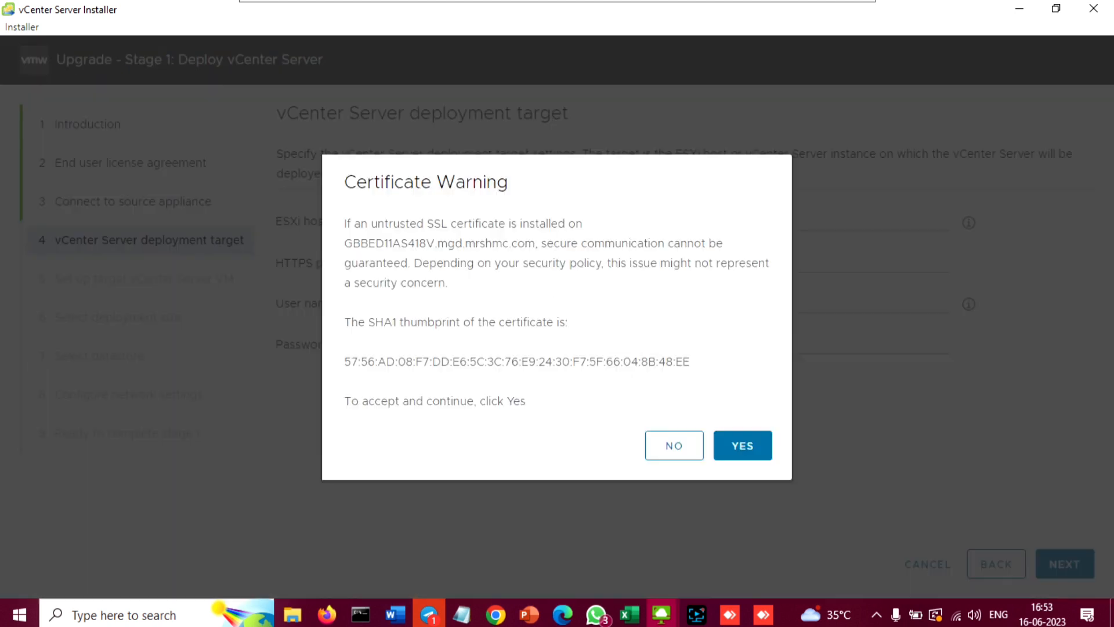
{"action": "left_click", "coordinate": [750, 445]}
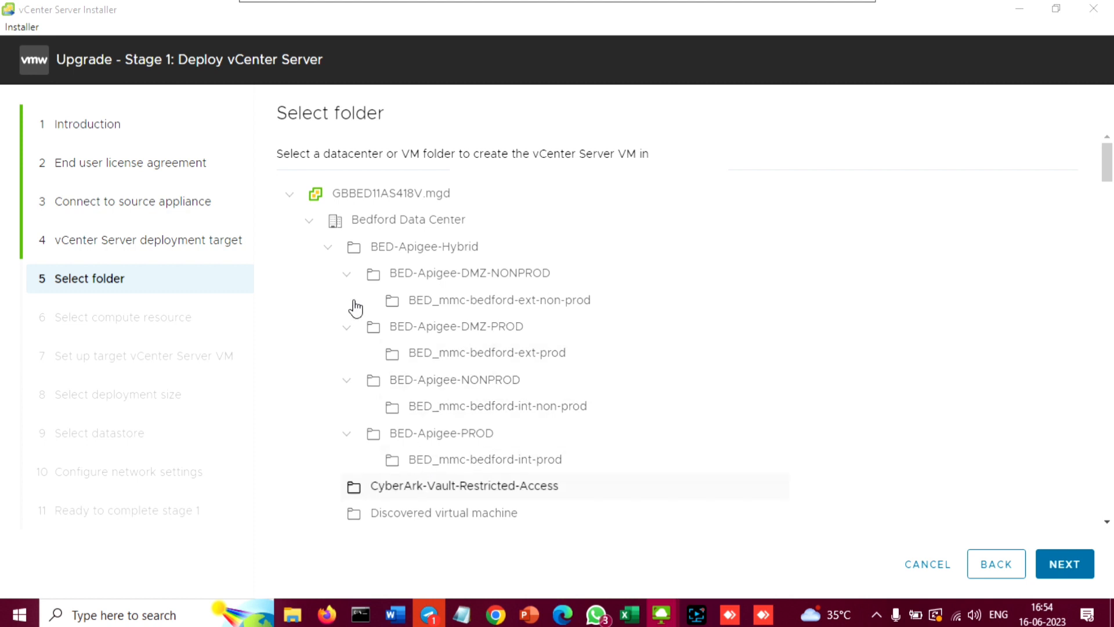
Step: Choose Bedford Data Center as the location for the new vCenter Server VM and continue to the compute resource selection
{"action": "left_click", "coordinate": [327, 247]}
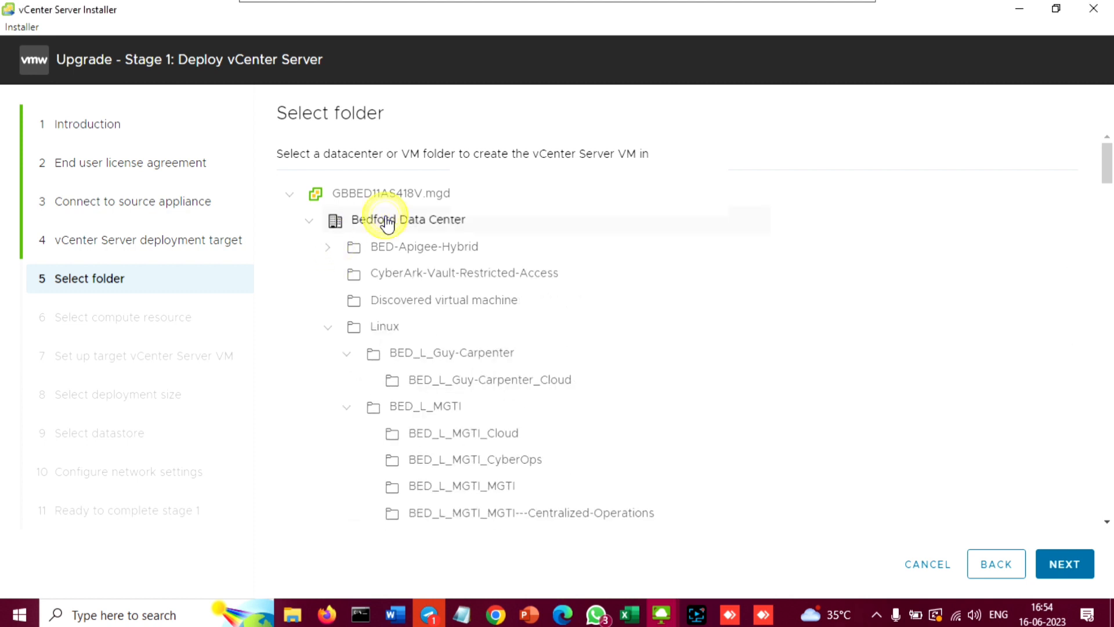
{"action": "left_click", "coordinate": [384, 221]}
{"action": "left_click", "coordinate": [327, 327]}
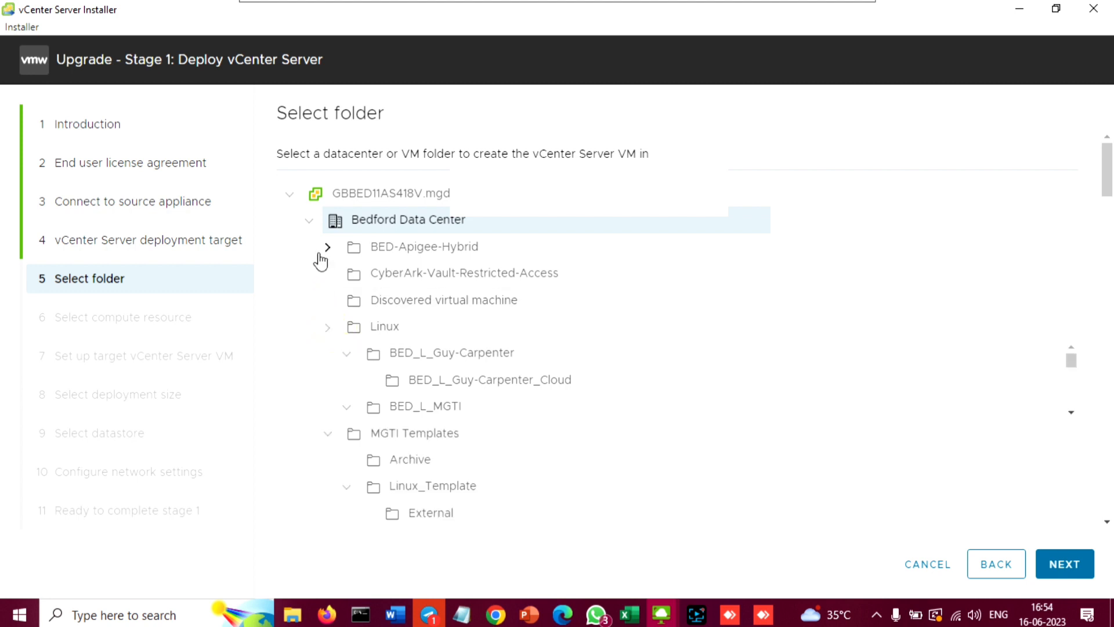
{"action": "left_click", "coordinate": [328, 247]}
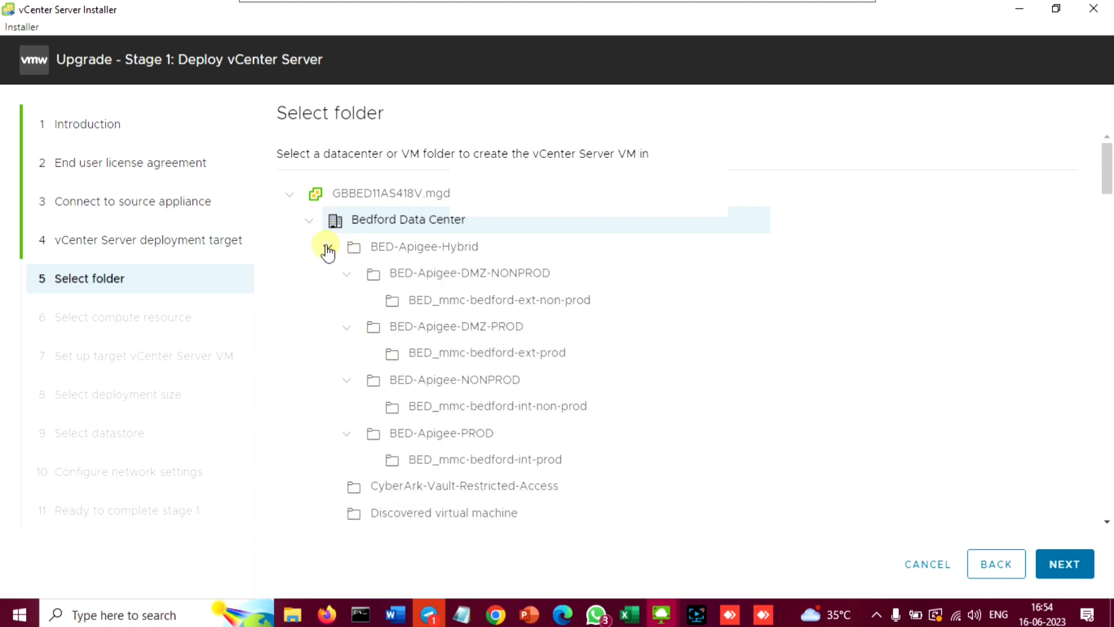
{"action": "left_click", "coordinate": [328, 247]}
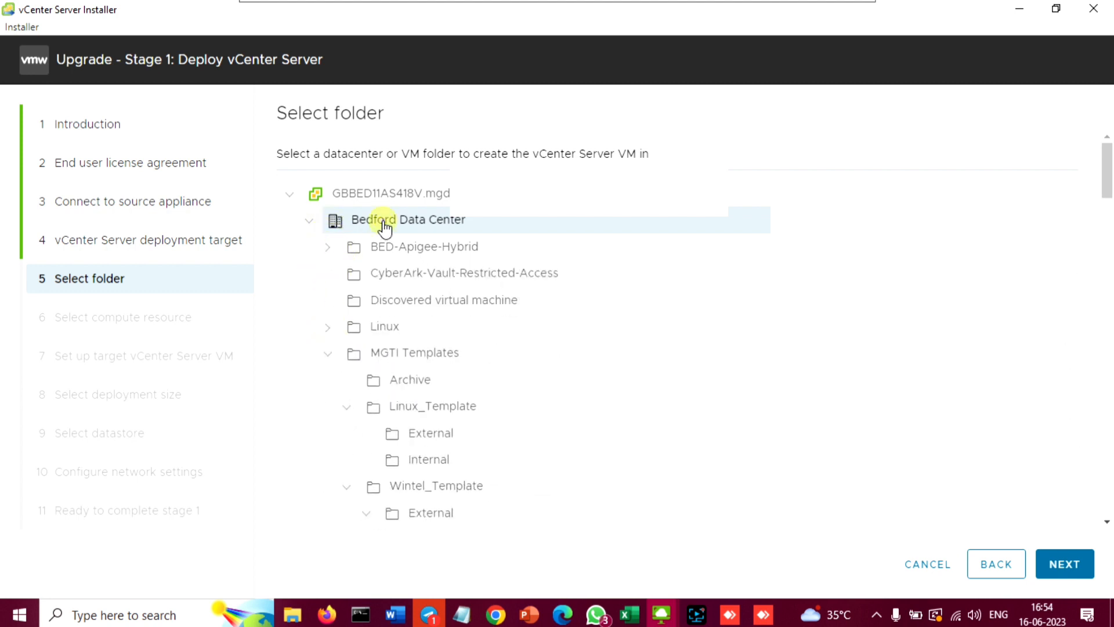
{"action": "left_click", "coordinate": [1064, 566]}
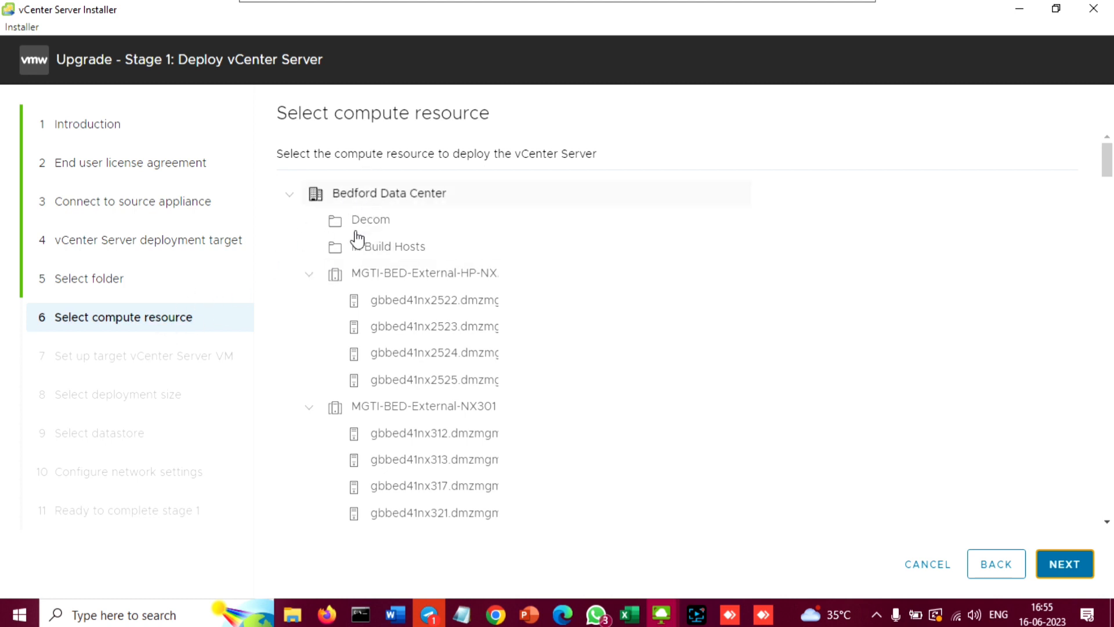
Step: Collapse the clusters above MGTI-BED-Internal-NX601 and select its host gbbed41nx612 as the compute resource
{"action": "left_click", "coordinate": [308, 275]}
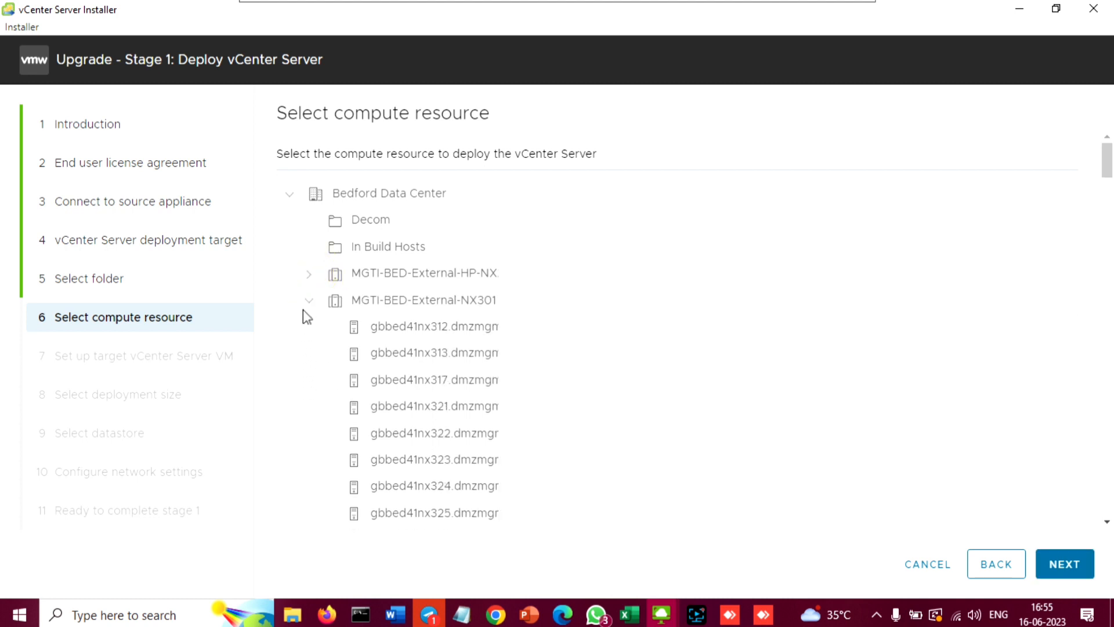
{"action": "left_click", "coordinate": [304, 303]}
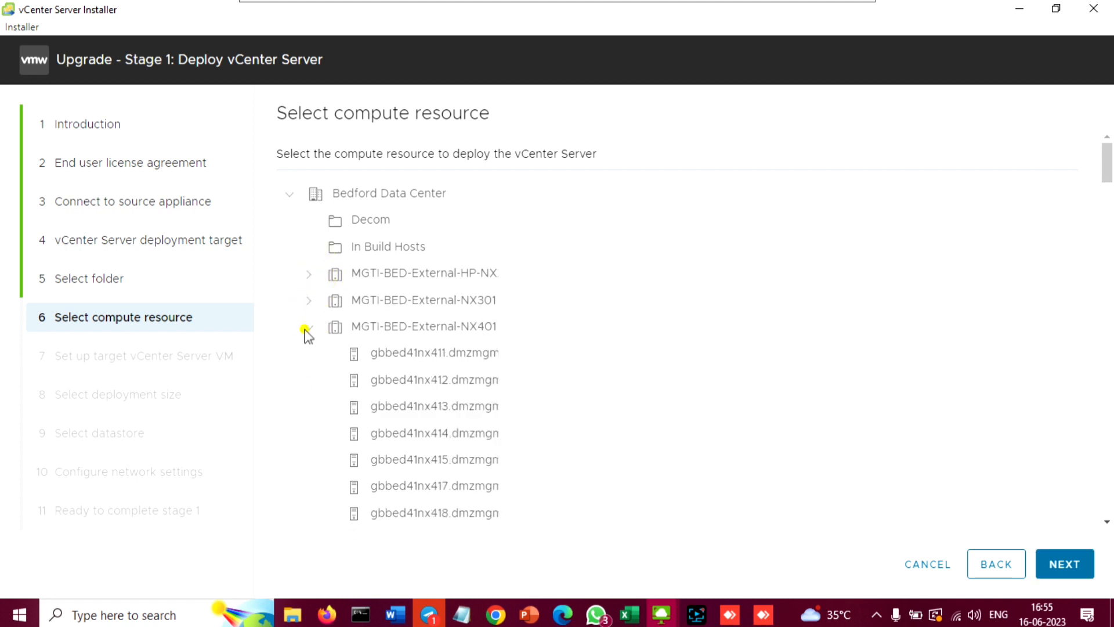
{"action": "left_click", "coordinate": [306, 329]}
{"action": "left_click", "coordinate": [309, 352]}
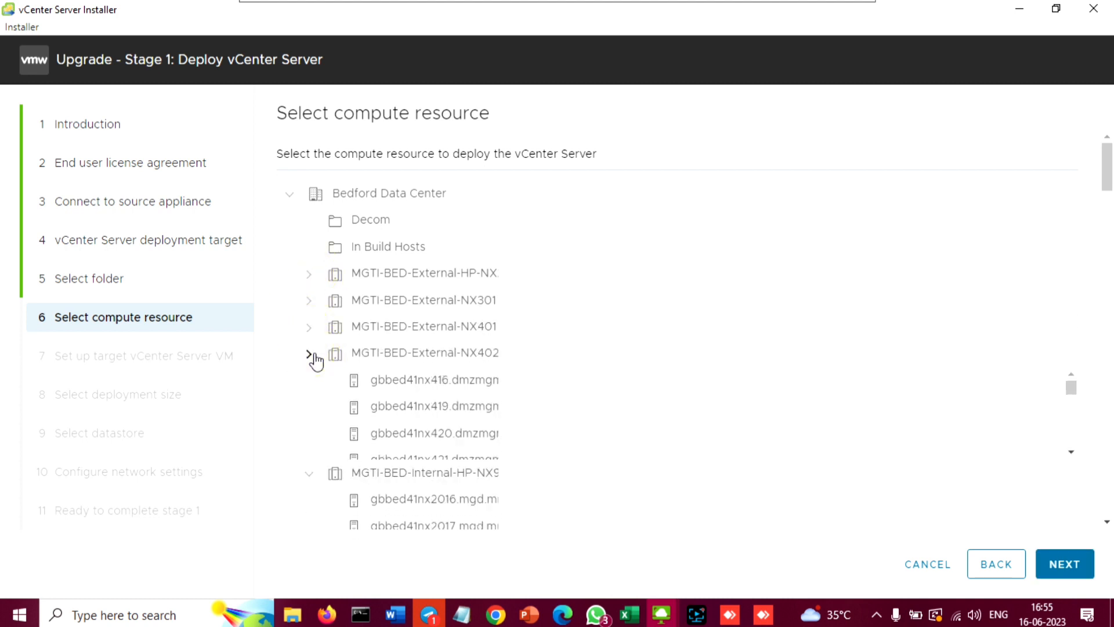
{"action": "left_click", "coordinate": [308, 380]}
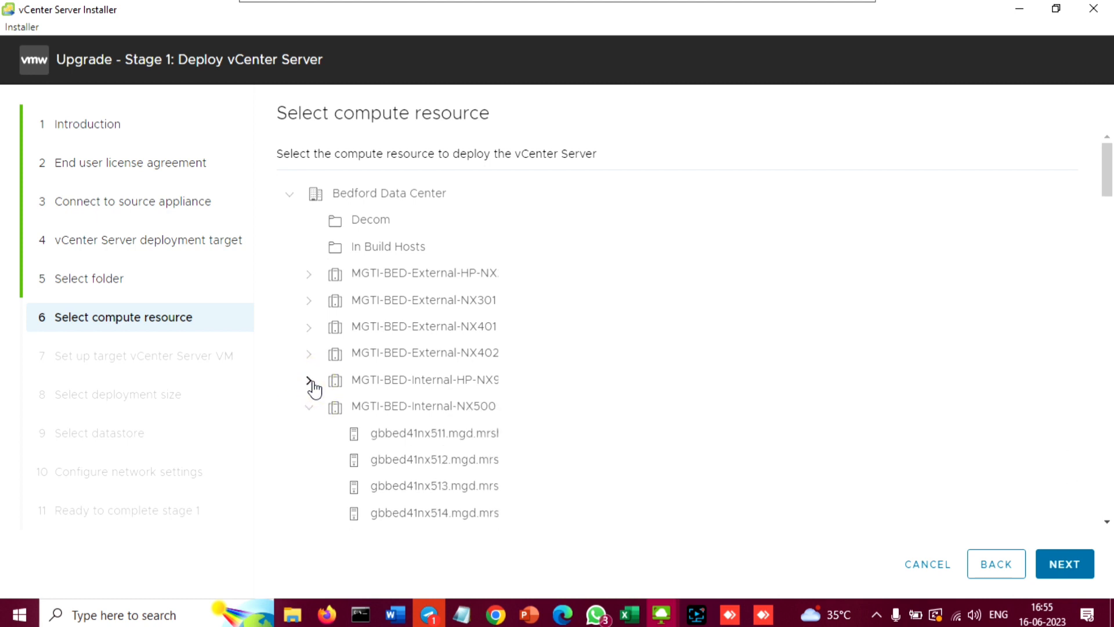
{"action": "left_click", "coordinate": [307, 409]}
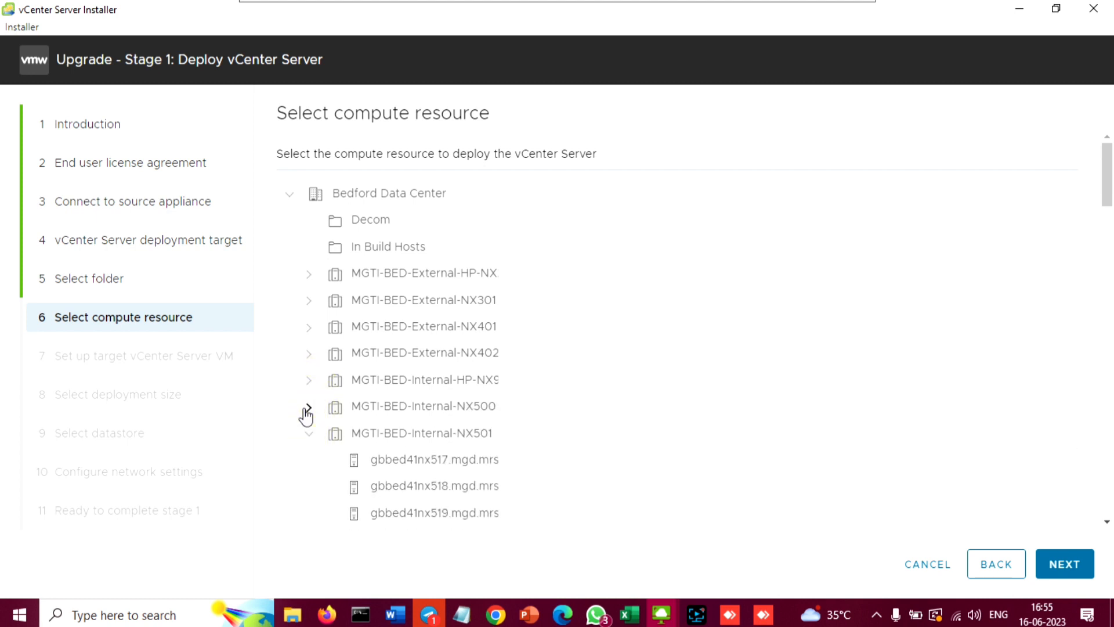
{"action": "left_click", "coordinate": [307, 432]}
{"action": "scroll", "coordinate": [479, 458], "scroll_direction": "down", "scroll_amount": 5}
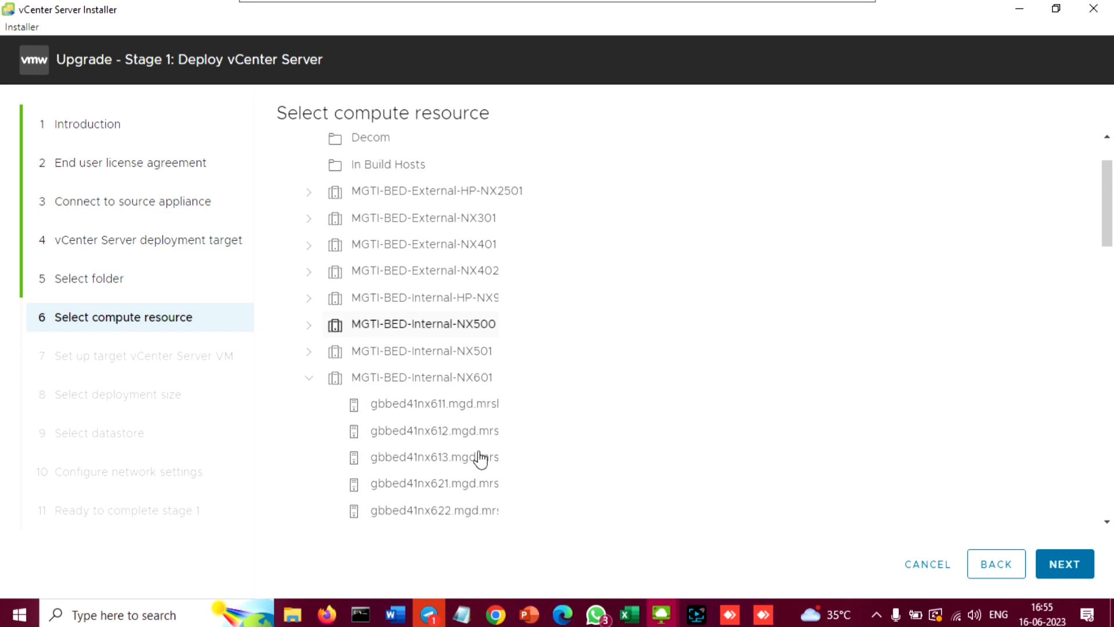
{"action": "left_click", "coordinate": [489, 351]}
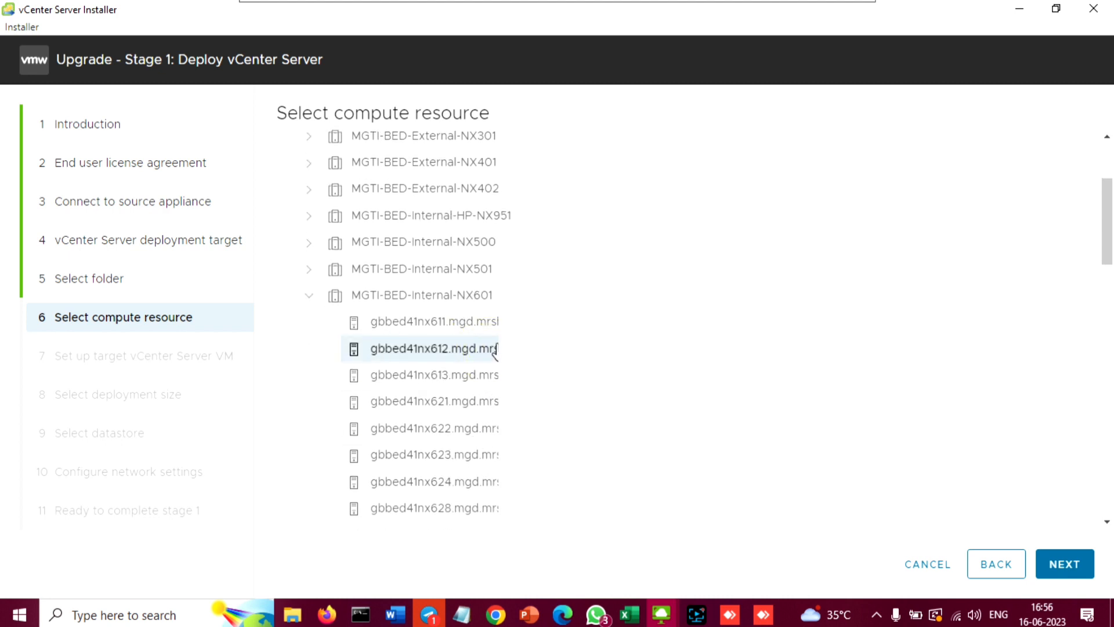
Step: Check the cluster of the GBBED-CUC1VCE01_Old VM in the vSphere Client and confirm the selected compute resource in the installer
{"action": "key", "text": "alt+Tab"}
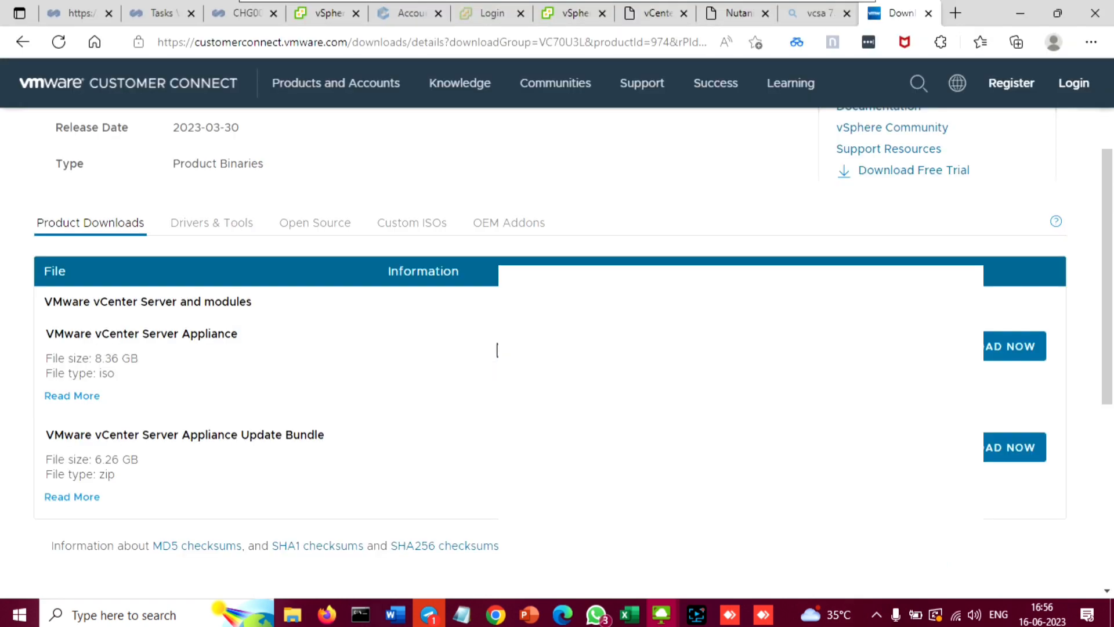
{"action": "key", "text": "alt+Tab"}
{"action": "key", "text": "alt+Tab"}
{"action": "left_click", "coordinate": [326, 13]}
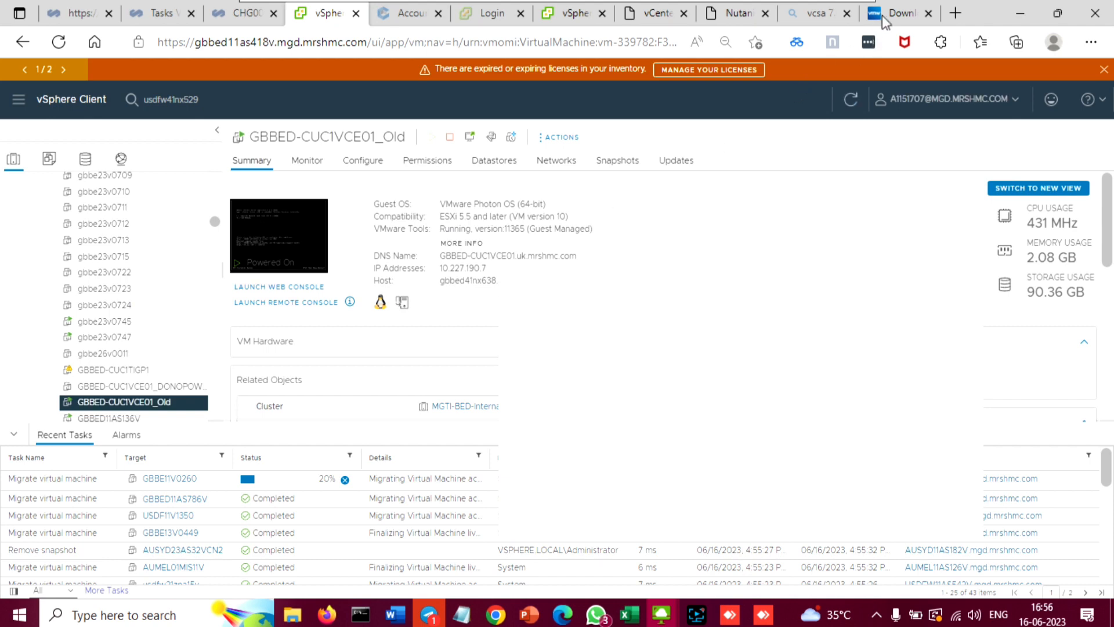
{"action": "key", "text": "alt+Tab"}
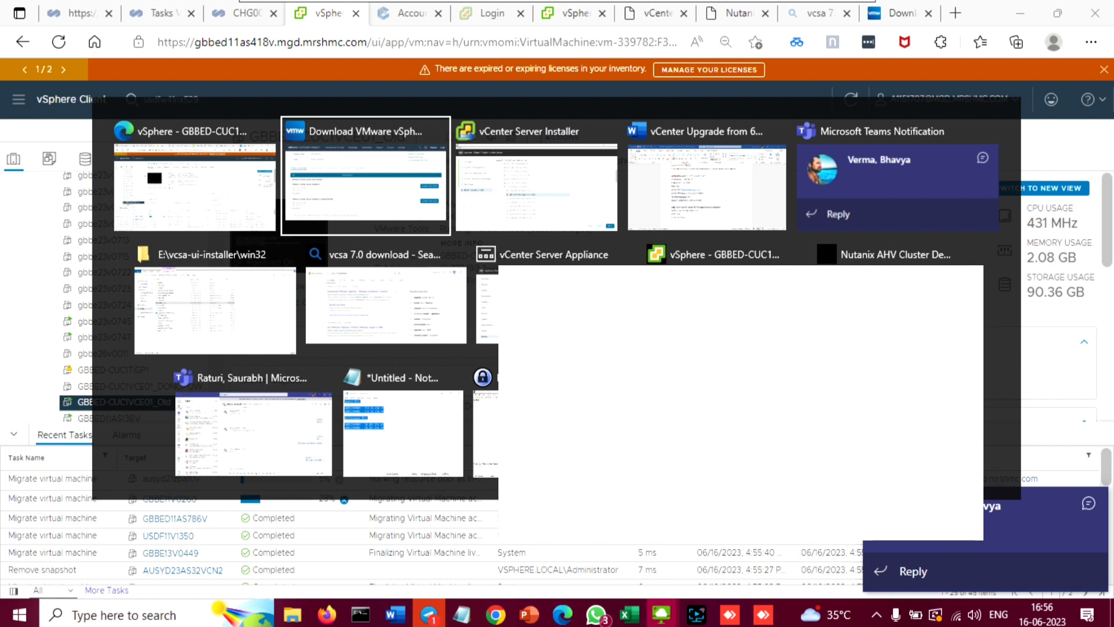
{"action": "key", "text": "alt+Tab"}
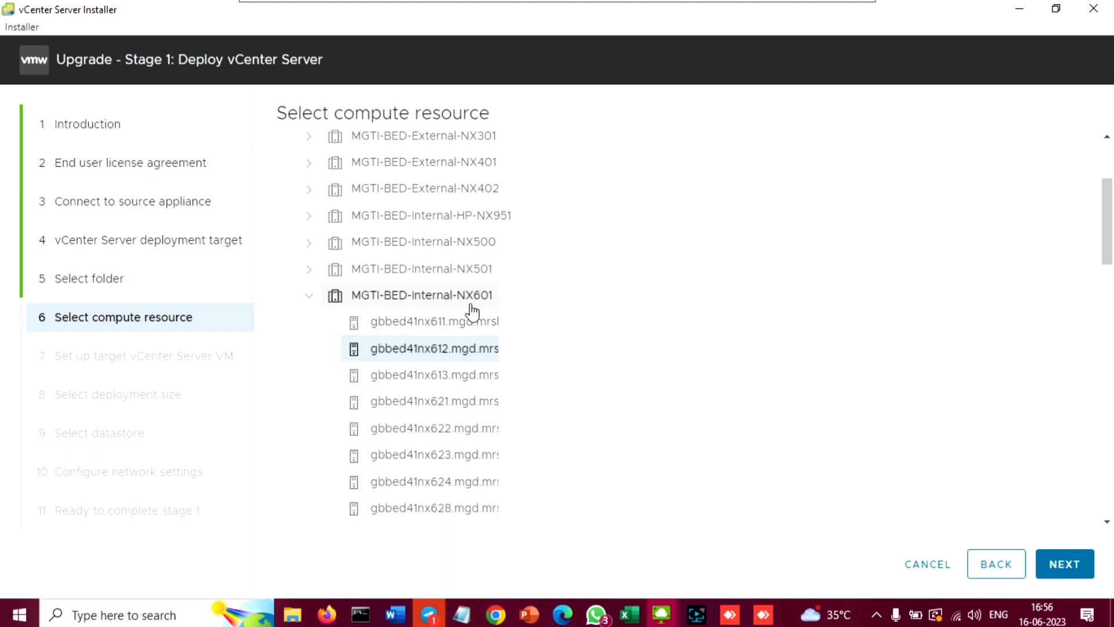
{"action": "left_click", "coordinate": [1064, 566]}
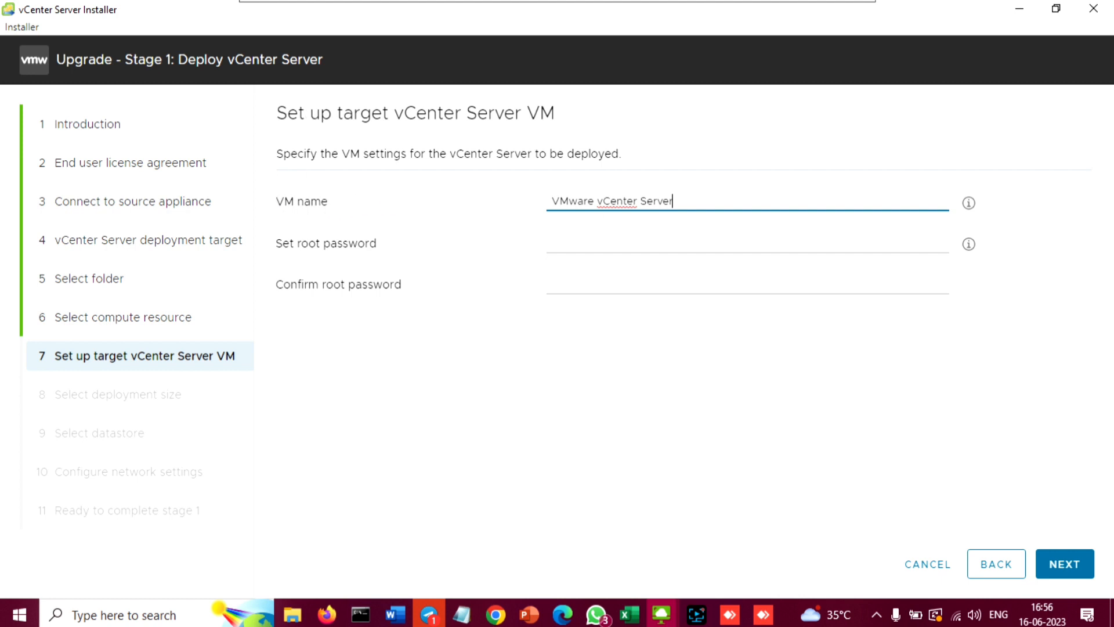
Step: Name the target VM GBBED-CUC1VCE01, copying the old VM's name from the vSphere Client without the _Old suffix
{"action": "left_click_drag", "start_coordinate": [388, 113], "coordinate": [494, 113]}
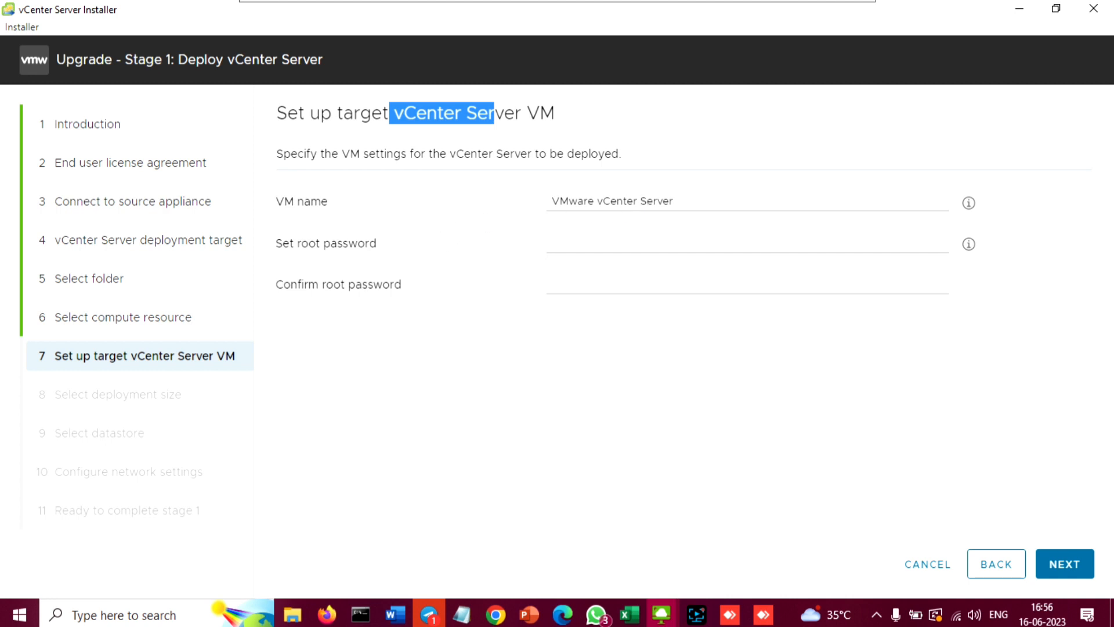
{"action": "key", "text": "alt+Tab"}
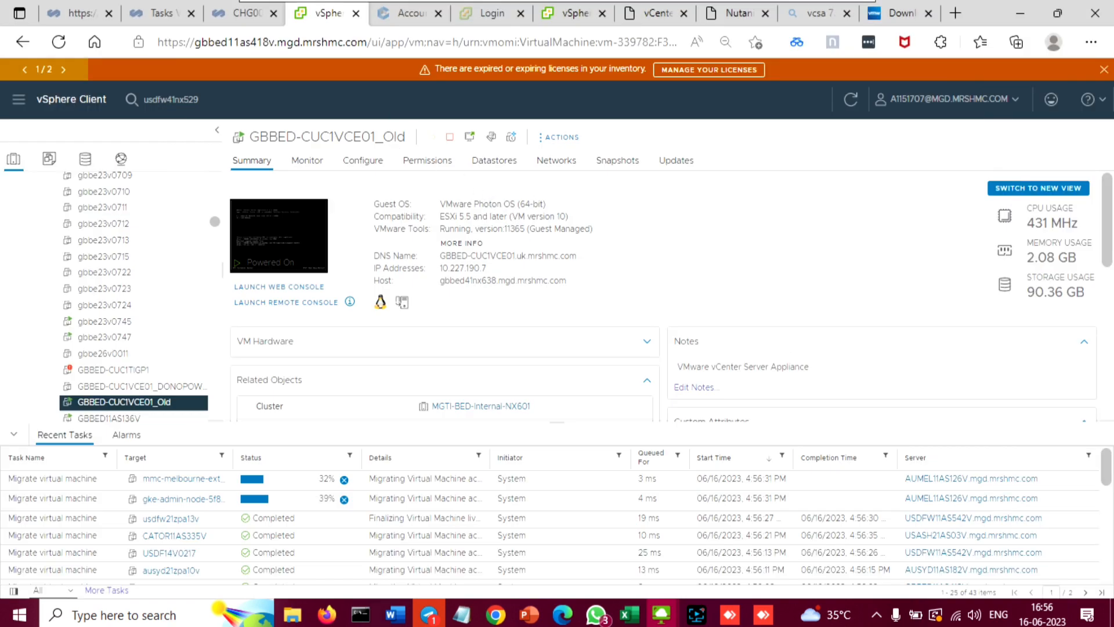
{"action": "left_click_drag", "start_coordinate": [375, 137], "coordinate": [249, 137]}
{"action": "key", "text": "ctrl+c"}
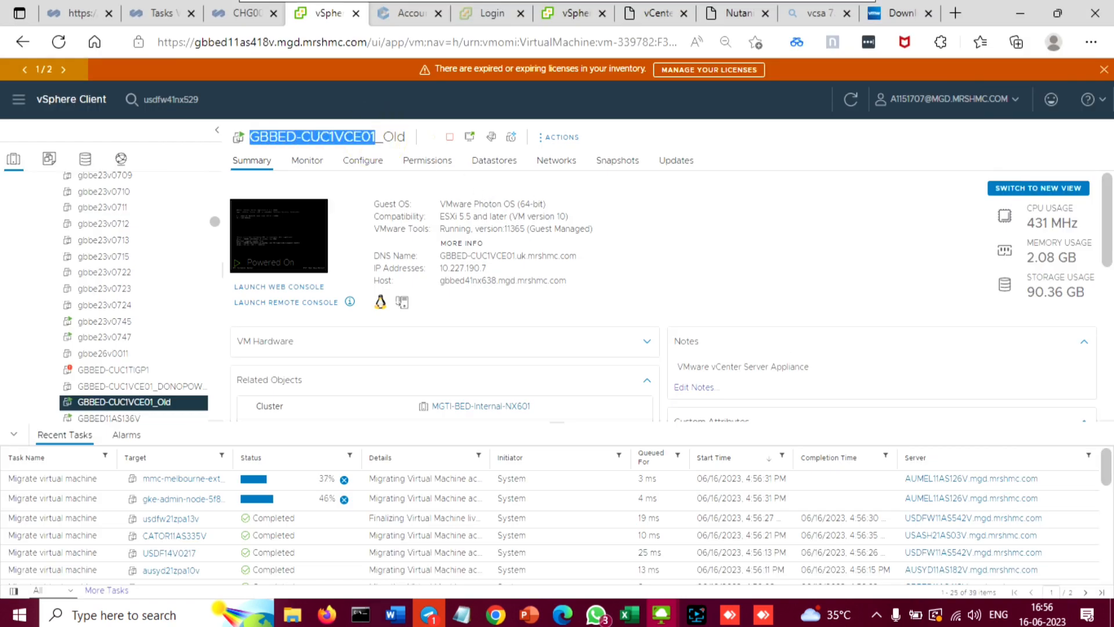
{"action": "key", "text": "alt+Tab"}
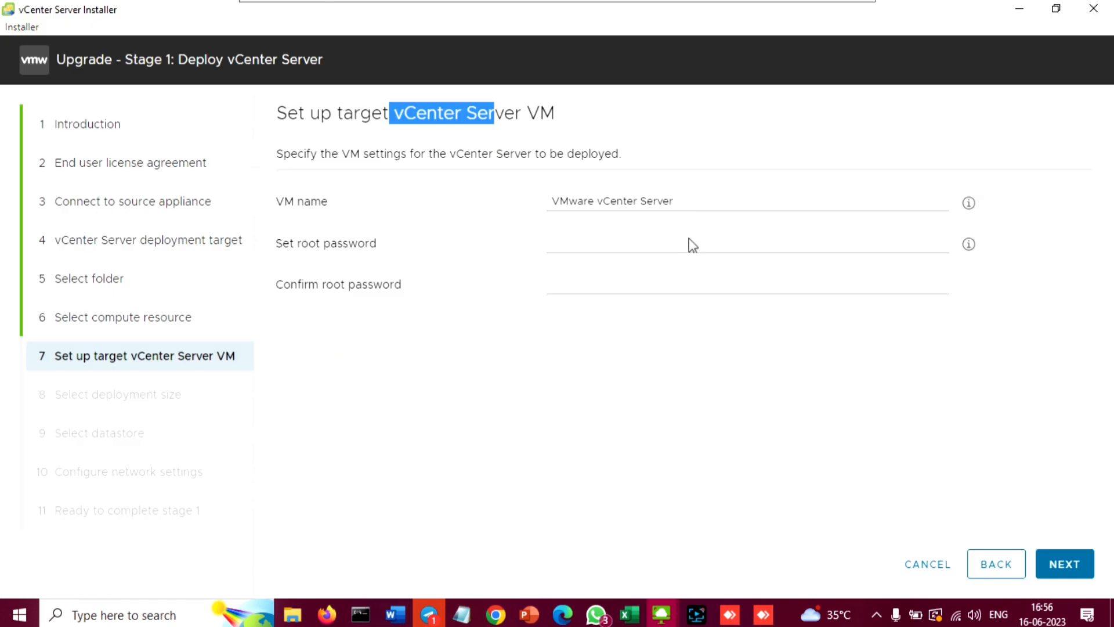
{"action": "left_click_drag", "start_coordinate": [683, 202], "coordinate": [507, 204]}
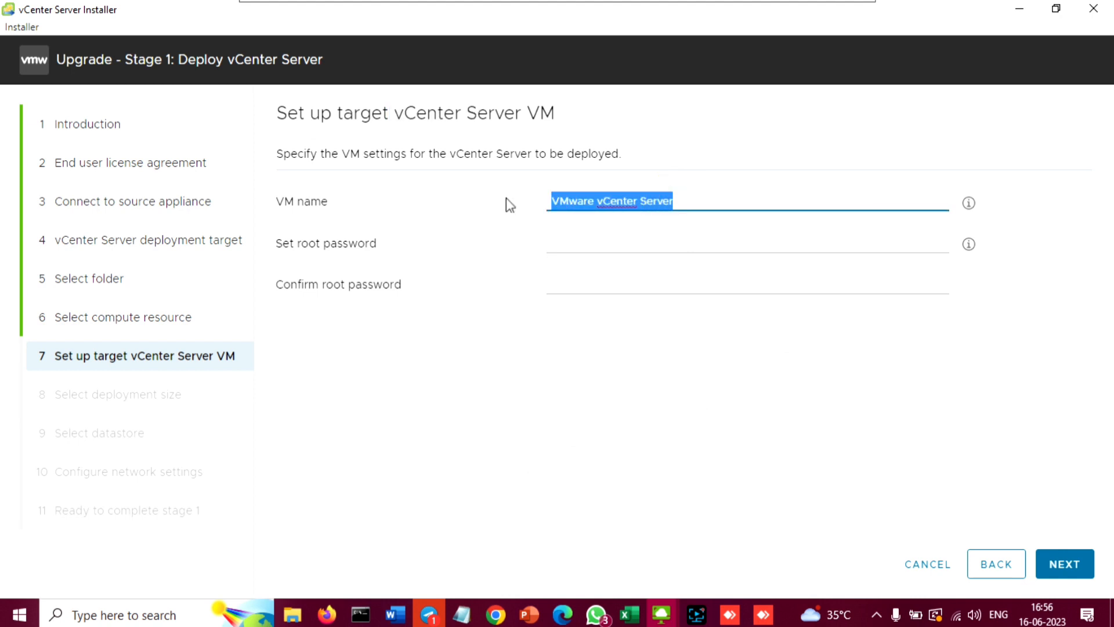
{"action": "key", "text": "ctrl+v"}
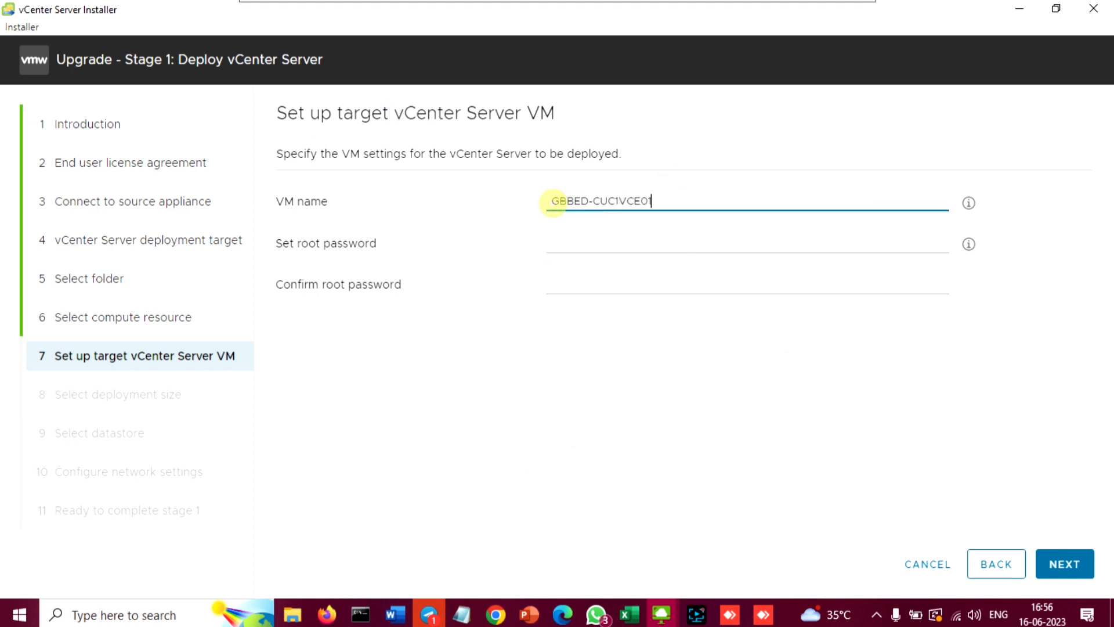
{"action": "left_click", "coordinate": [551, 201]}
{"action": "left_click", "coordinate": [660, 201]}
Step: Enter and confirm the root password for the target vCenter Server VM and continue to the deployment size
{"action": "left_click", "coordinate": [558, 239]}
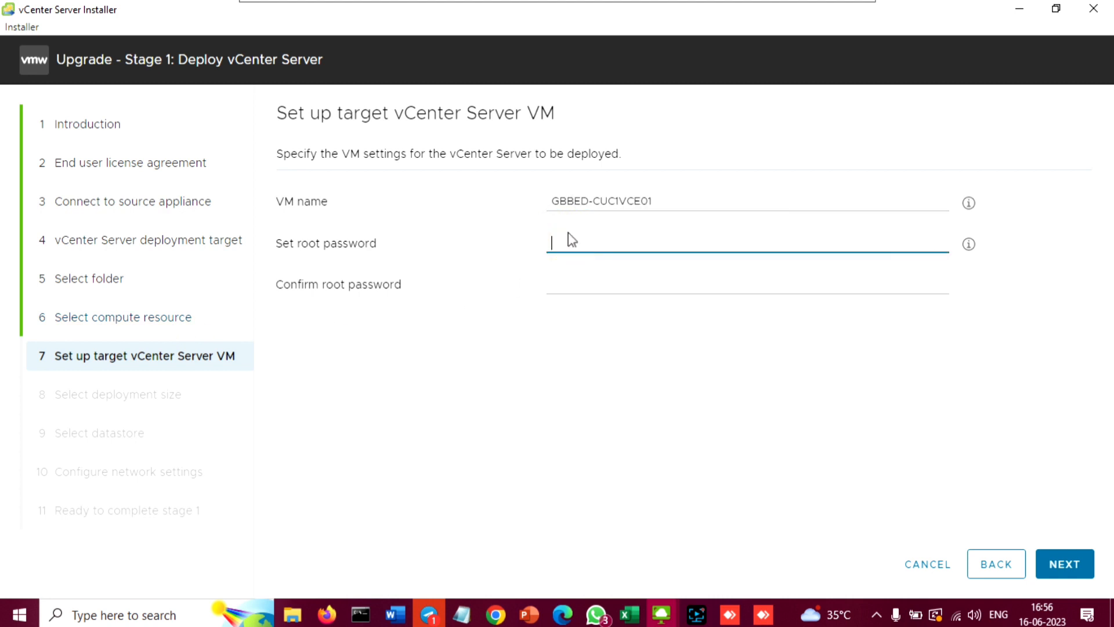
{"action": "key", "text": "alt+Tab"}
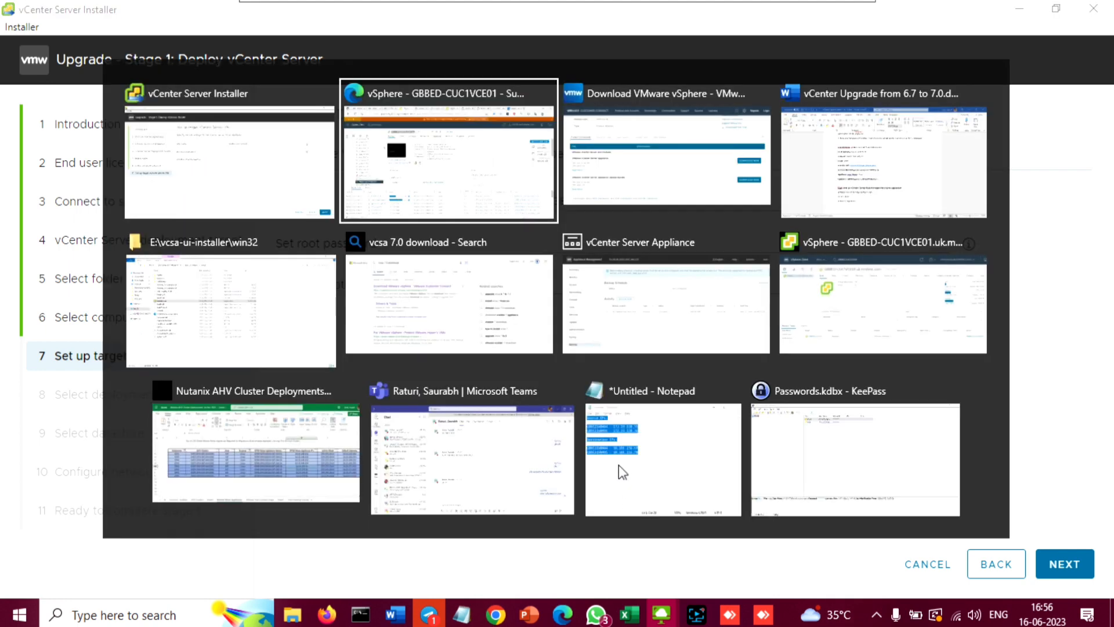
{"action": "key", "text": "alt+Tab"}
{"action": "key", "text": "alt+Tab"}
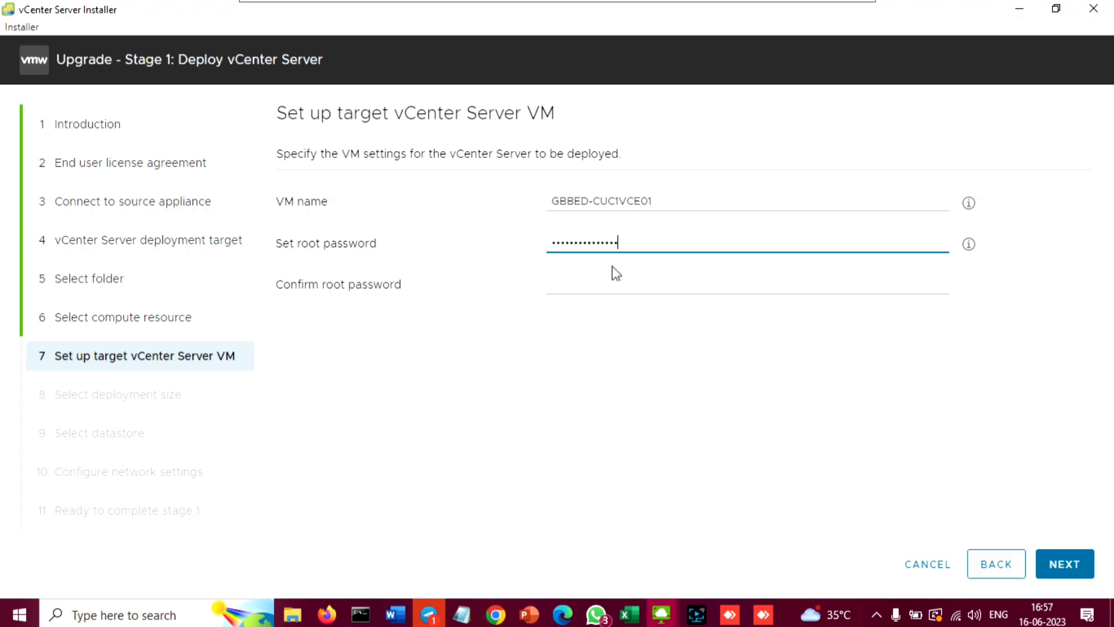
{"action": "left_click", "coordinate": [580, 275]}
{"action": "key", "text": "ctrl+v"}
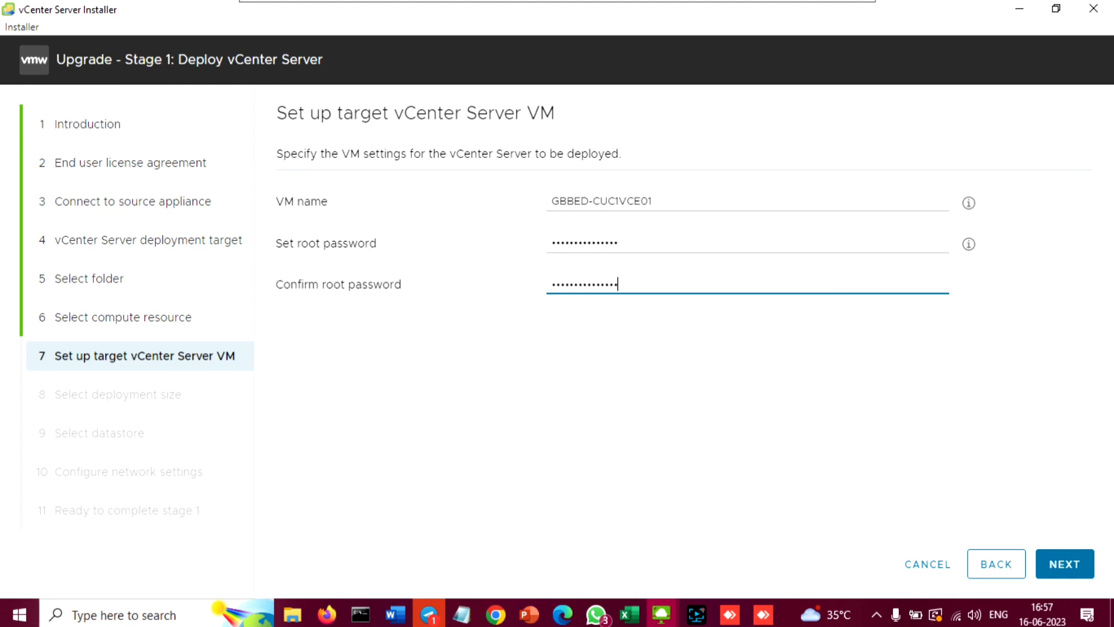
{"action": "left_click", "coordinate": [1064, 564]}
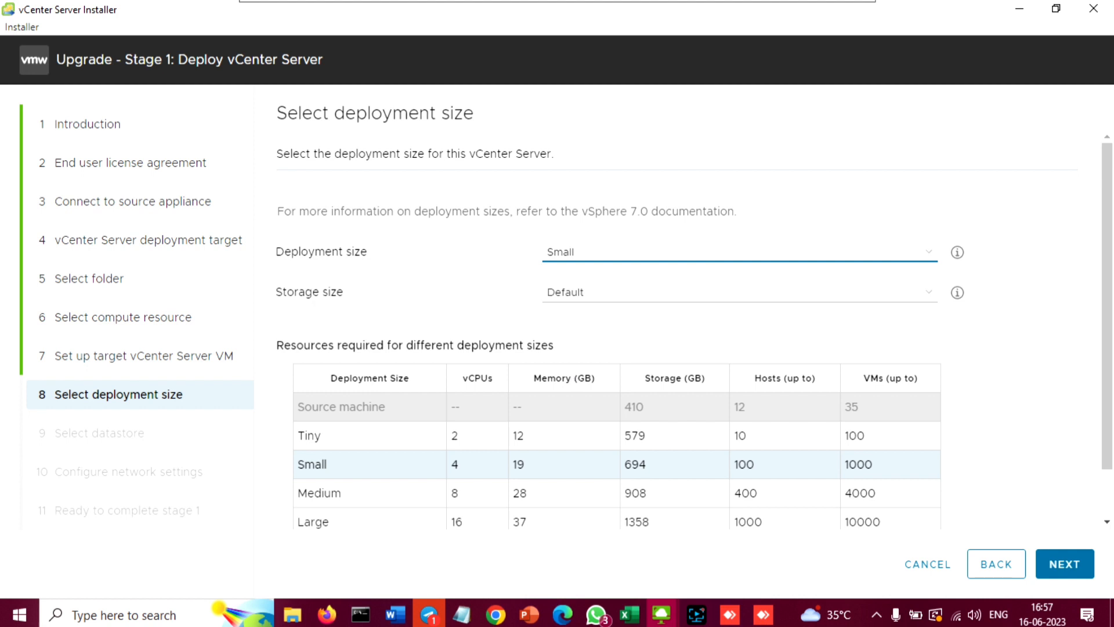
Step: Review the Small size's storage and host limits and check GBBED-CUC1VCE01's virtual machine and host counts in the vSphere Client
{"action": "left_click", "coordinate": [329, 247]}
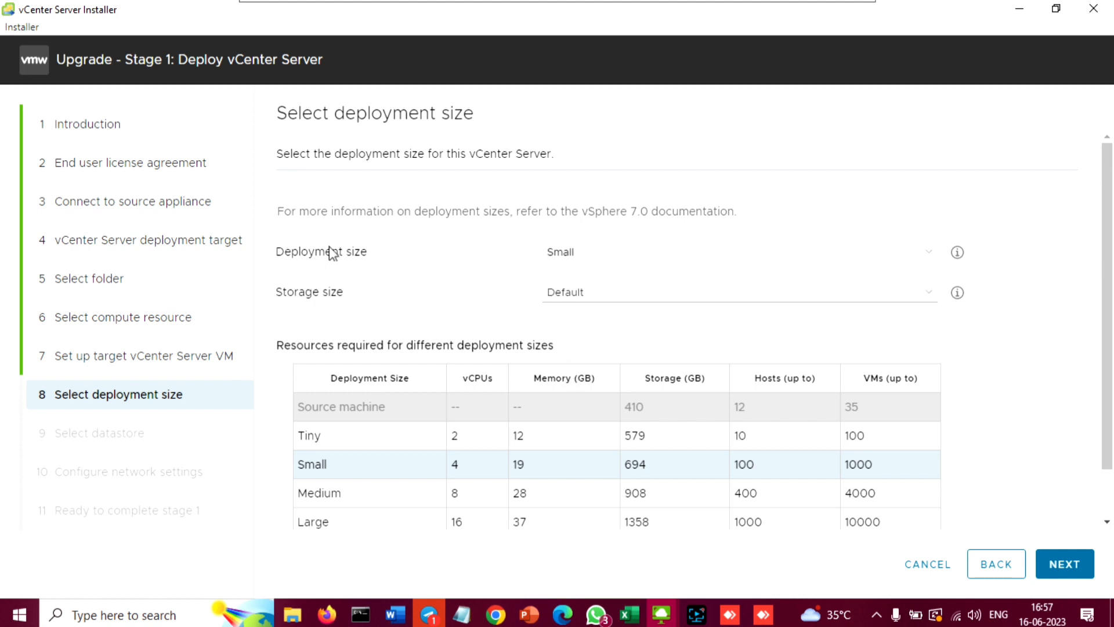
{"action": "scroll", "coordinate": [331, 253], "scroll_direction": "down", "scroll_amount": 2}
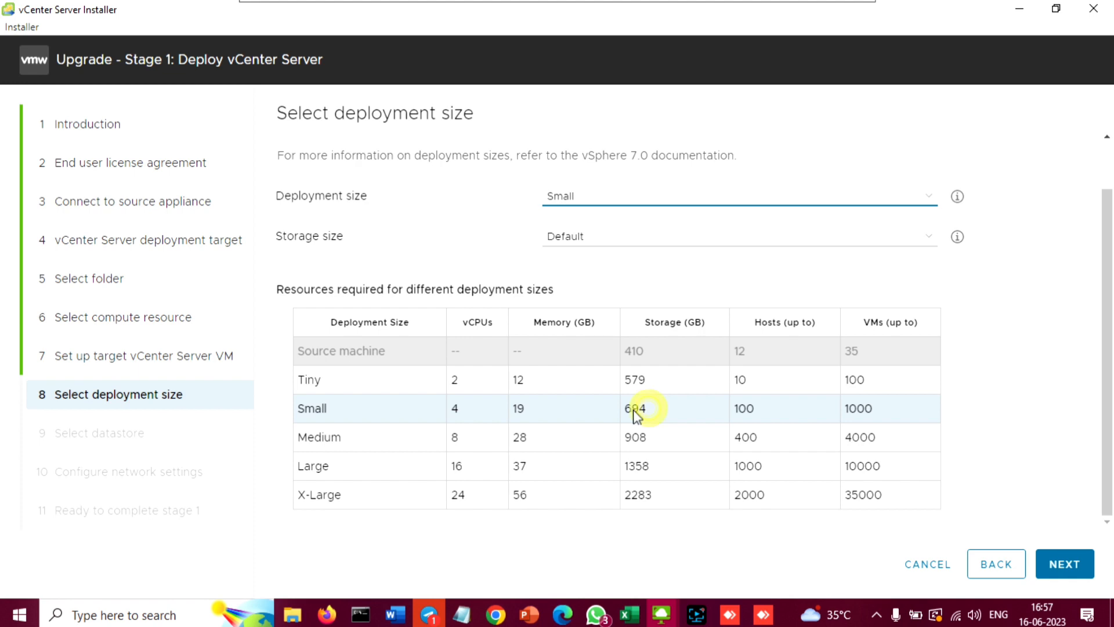
{"action": "left_click_drag", "start_coordinate": [633, 410], "coordinate": [646, 409]}
{"action": "double_click", "coordinate": [757, 409]}
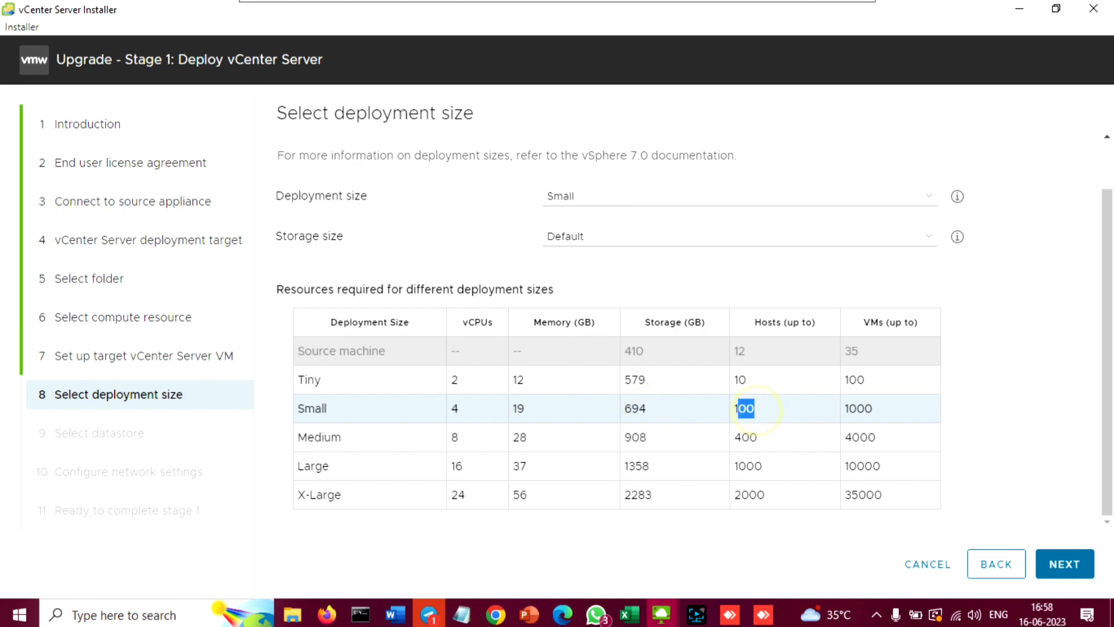
{"action": "key", "text": "alt+Tab"}
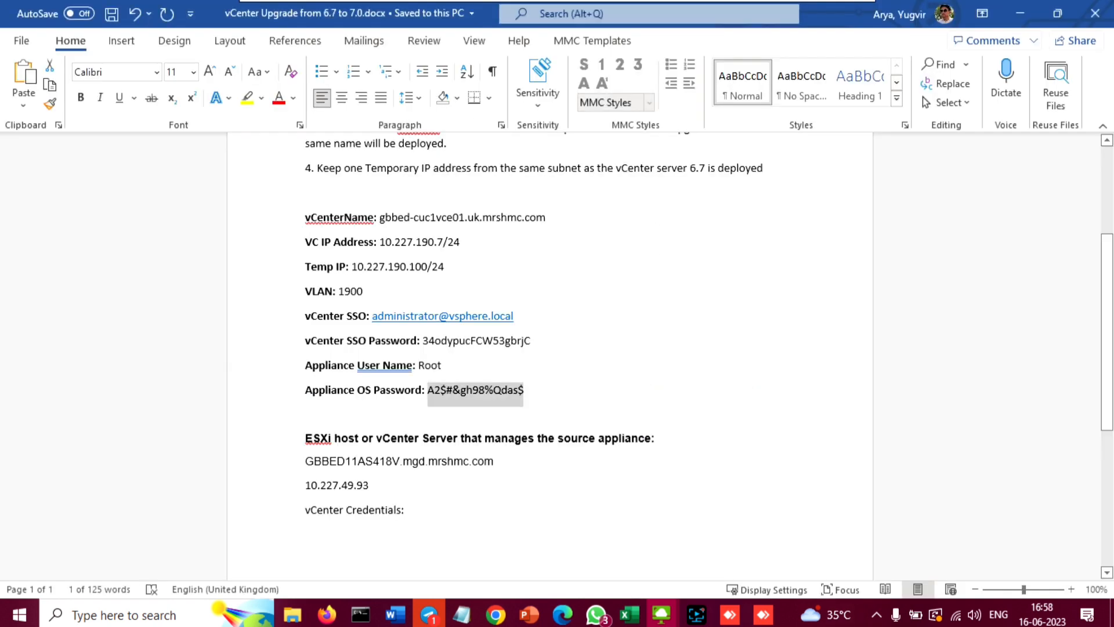
{"action": "key", "text": "alt+Tab"}
{"action": "left_click", "coordinate": [643, 204]}
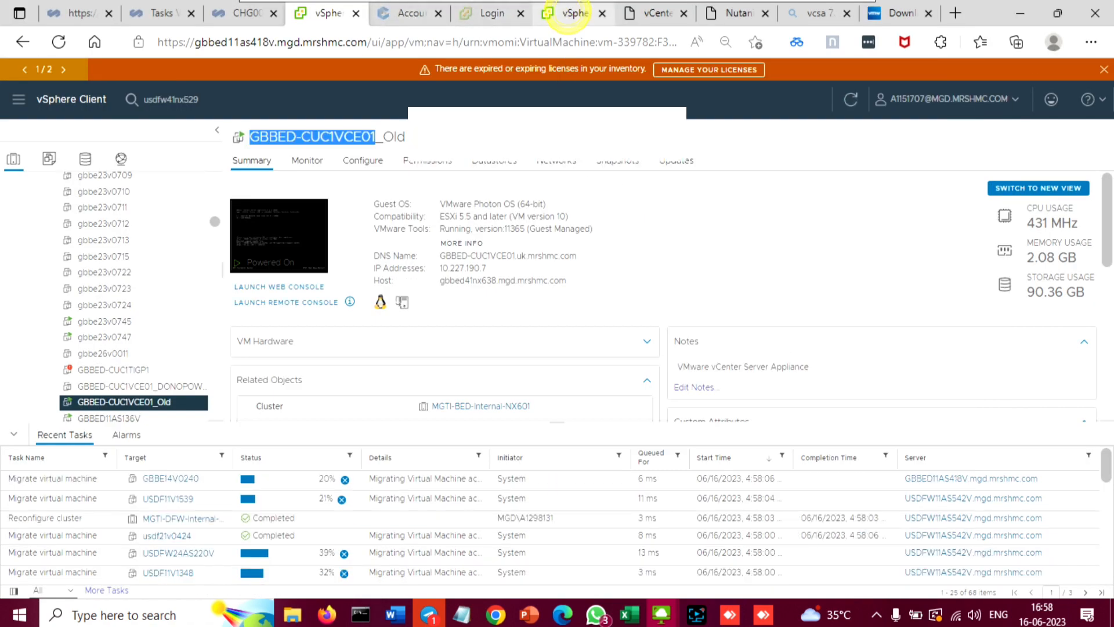
{"action": "left_click", "coordinate": [575, 12]}
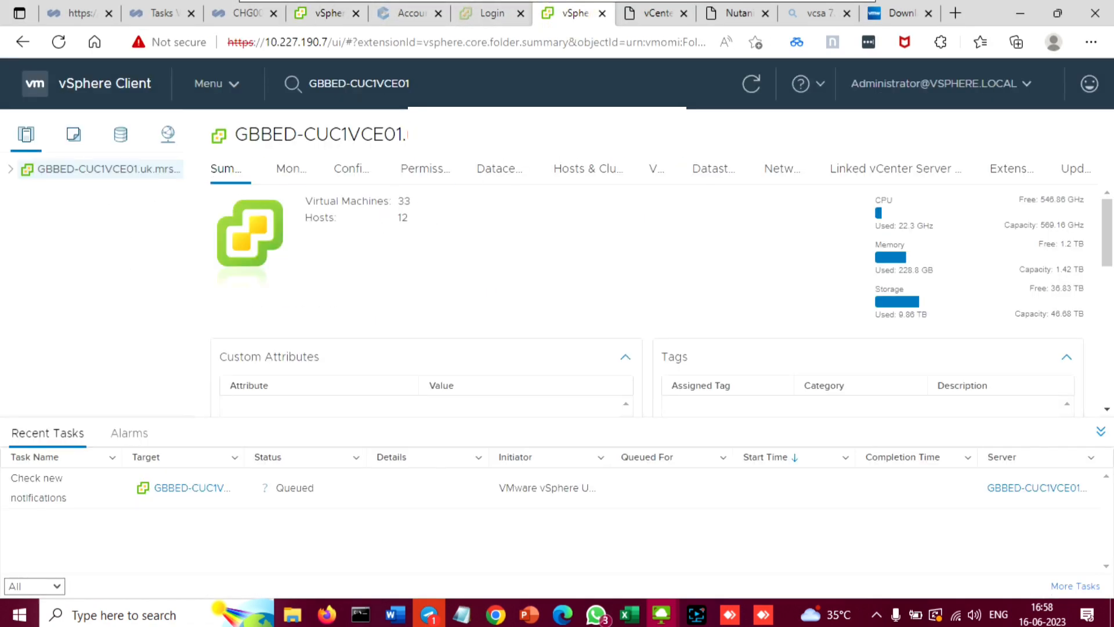
{"action": "left_click_drag", "start_coordinate": [398, 201], "coordinate": [405, 201]}
{"action": "double_click", "coordinate": [402, 219]}
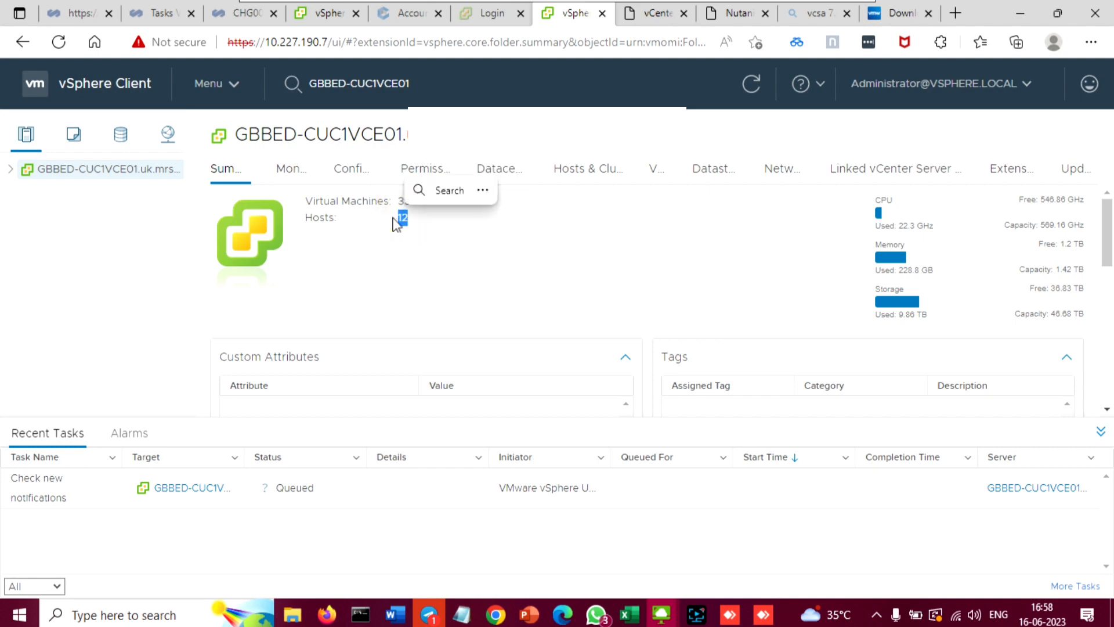
{"action": "key", "text": "alt+Tab"}
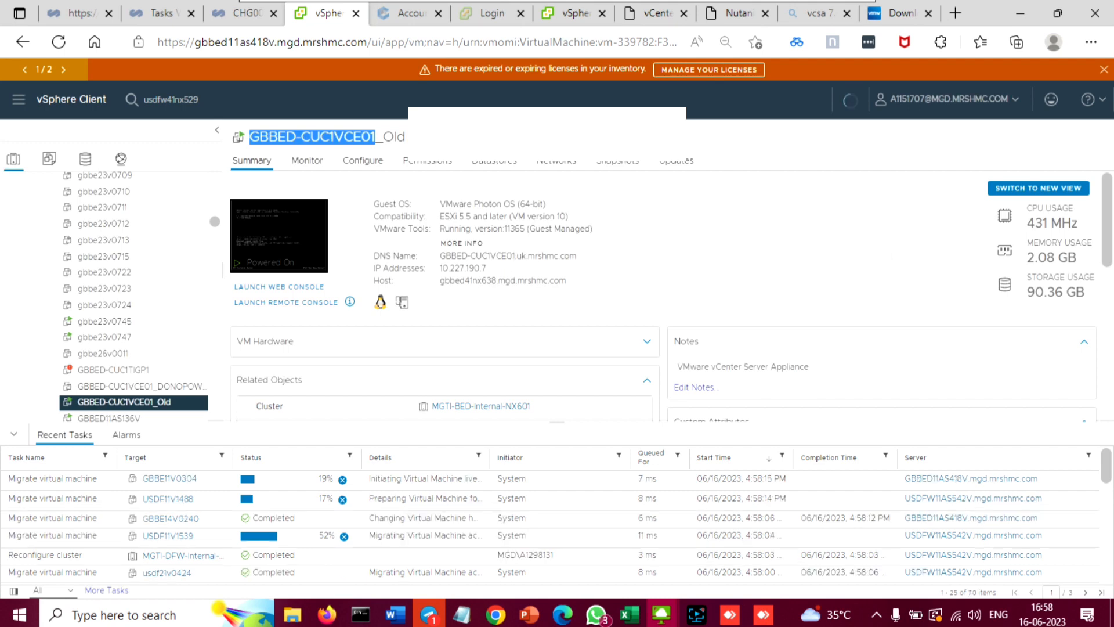
{"action": "key", "text": "alt+Tab"}
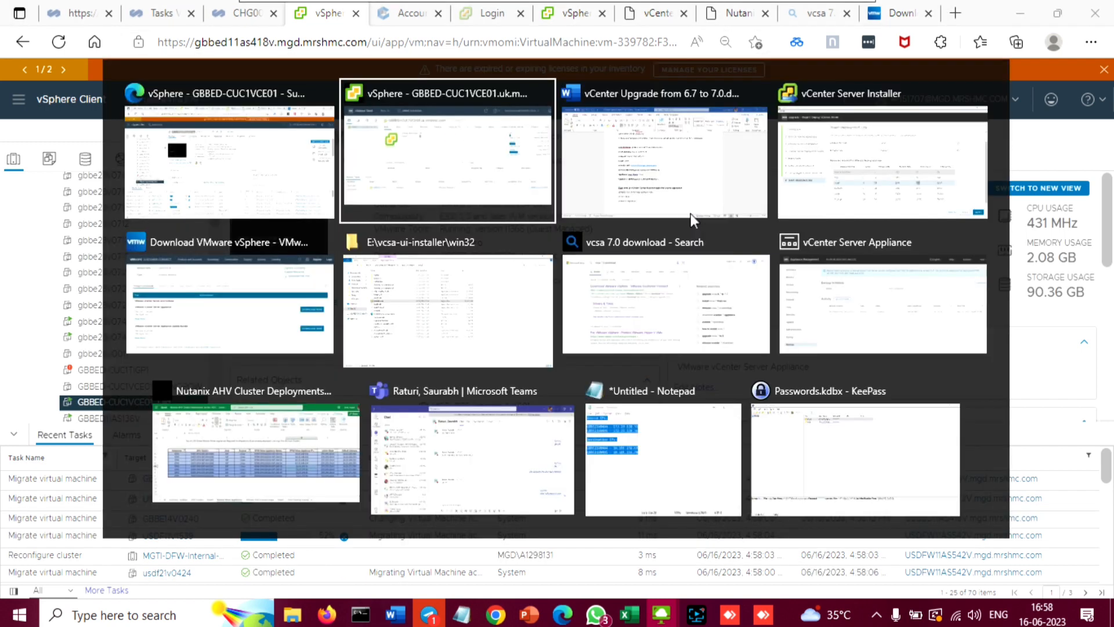
{"action": "key", "text": "alt+Tab"}
{"action": "key", "text": "alt+Tab"}
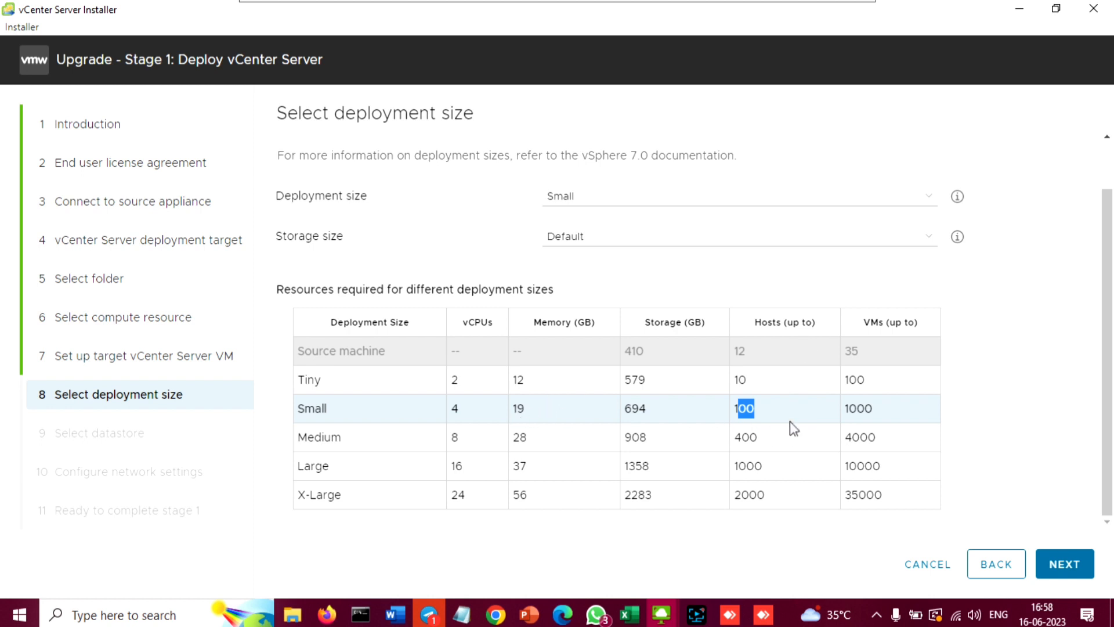
Step: Compare the host limits of the Tiny and Small sizes with the source machine's storage, host and VM figures
{"action": "double_click", "coordinate": [738, 408]}
{"action": "left_click", "coordinate": [738, 408]}
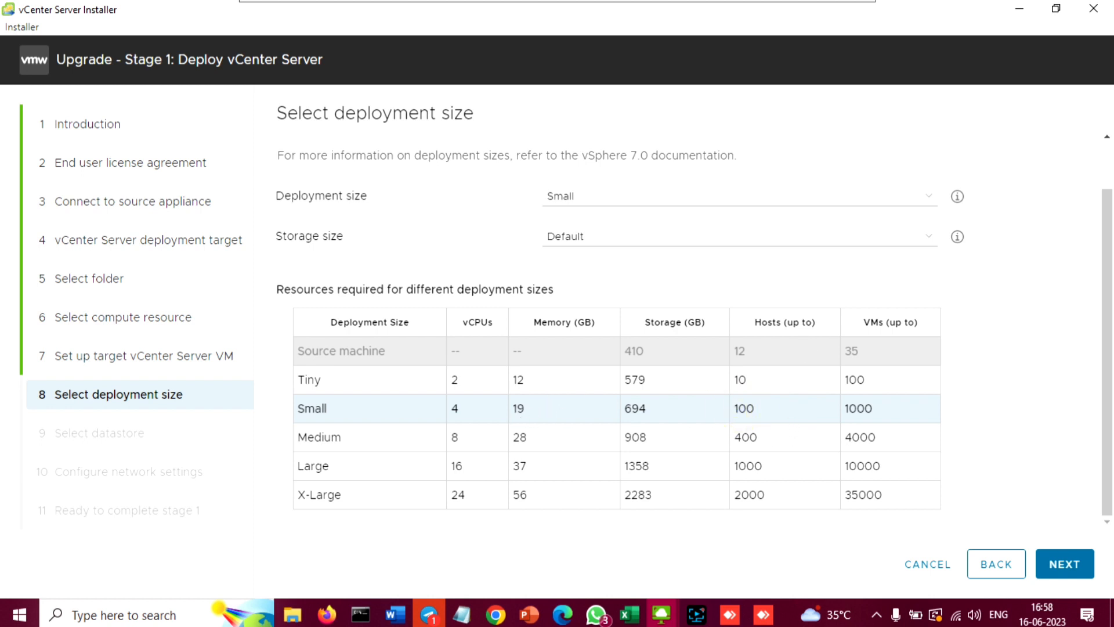
{"action": "double_click", "coordinate": [740, 409]}
{"action": "left_click_drag", "start_coordinate": [748, 379], "coordinate": [740, 380]}
{"action": "left_click", "coordinate": [749, 414]}
{"action": "left_click_drag", "start_coordinate": [753, 413], "coordinate": [747, 413]}
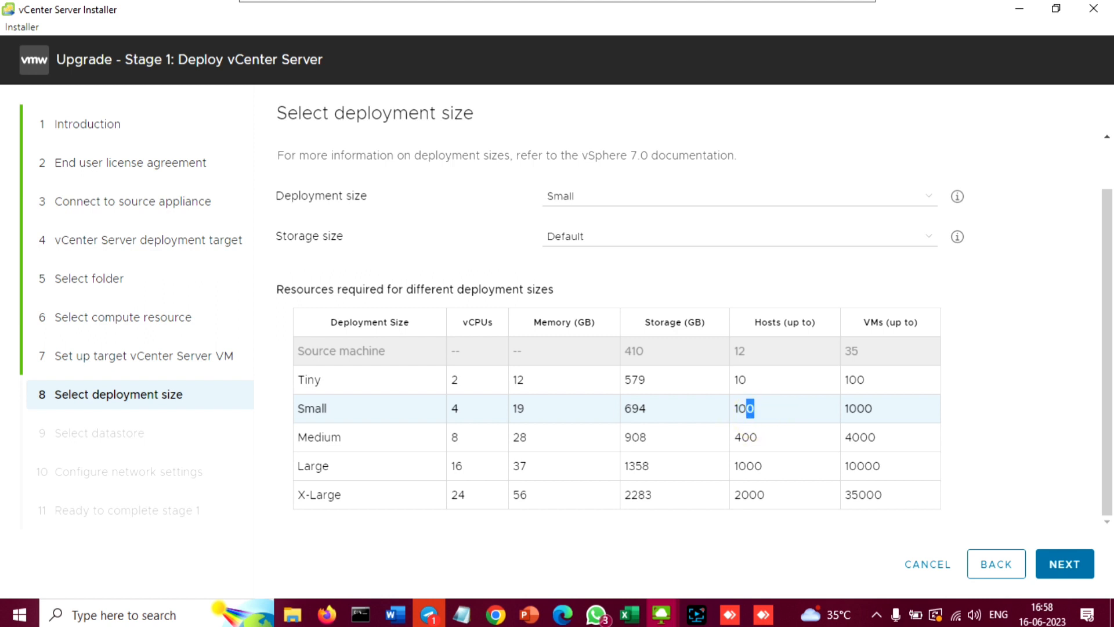
{"action": "left_click", "coordinate": [738, 356]}
{"action": "left_click_drag", "start_coordinate": [372, 350], "coordinate": [340, 352]}
{"action": "left_click", "coordinate": [364, 354]}
{"action": "left_click_drag", "start_coordinate": [644, 352], "coordinate": [625, 352]}
{"action": "double_click", "coordinate": [732, 355]}
{"action": "left_click_drag", "start_coordinate": [858, 349], "coordinate": [835, 353]}
{"action": "left_click", "coordinate": [312, 409]}
Step: Keep the Small deployment size with Default storage size and continue to the datastore selection
{"action": "left_click", "coordinate": [586, 240]}
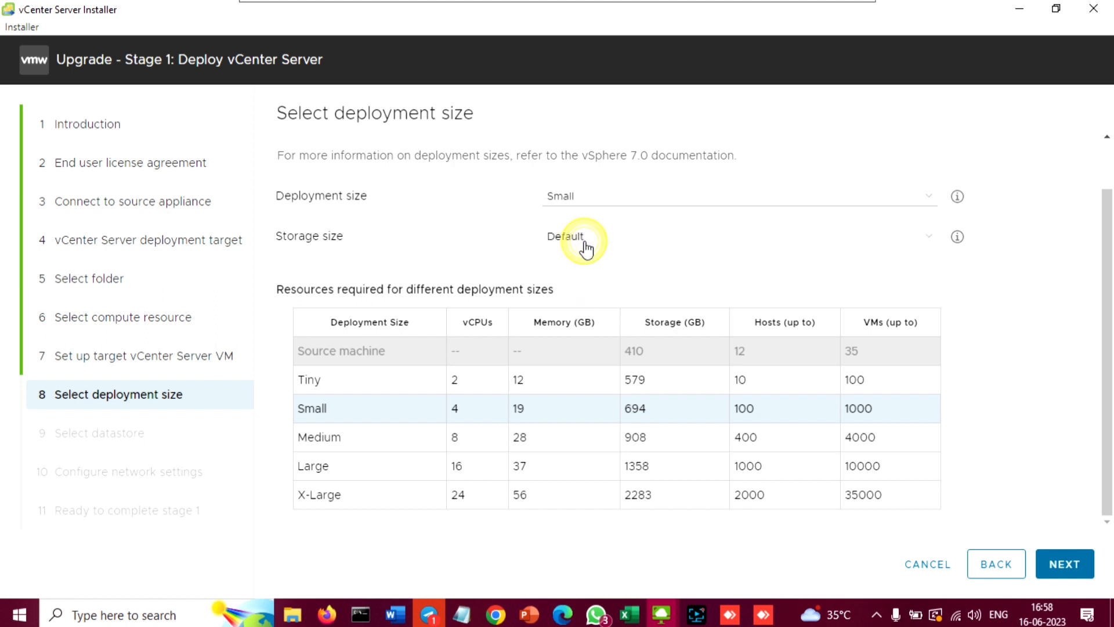
{"action": "left_click", "coordinate": [587, 254]}
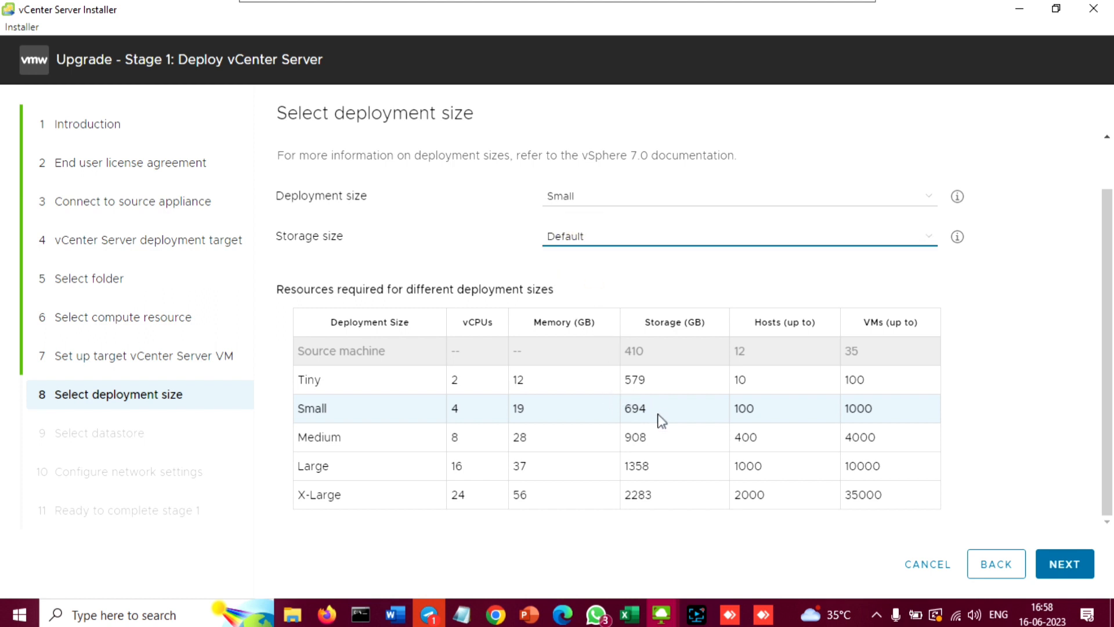
{"action": "left_click", "coordinate": [312, 407]}
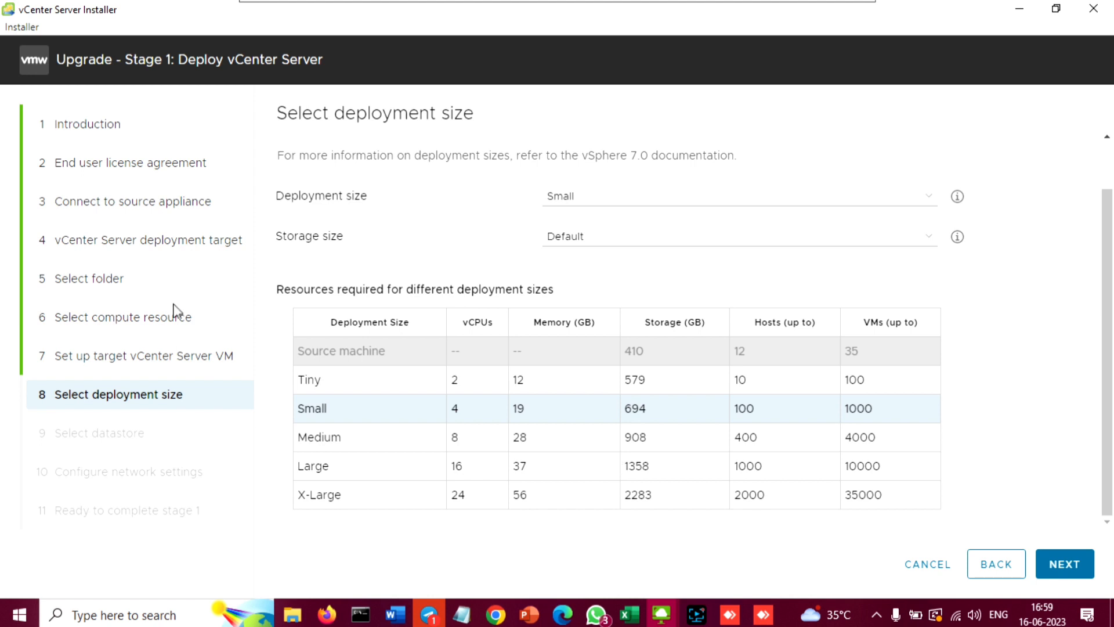
{"action": "left_click", "coordinate": [1067, 566]}
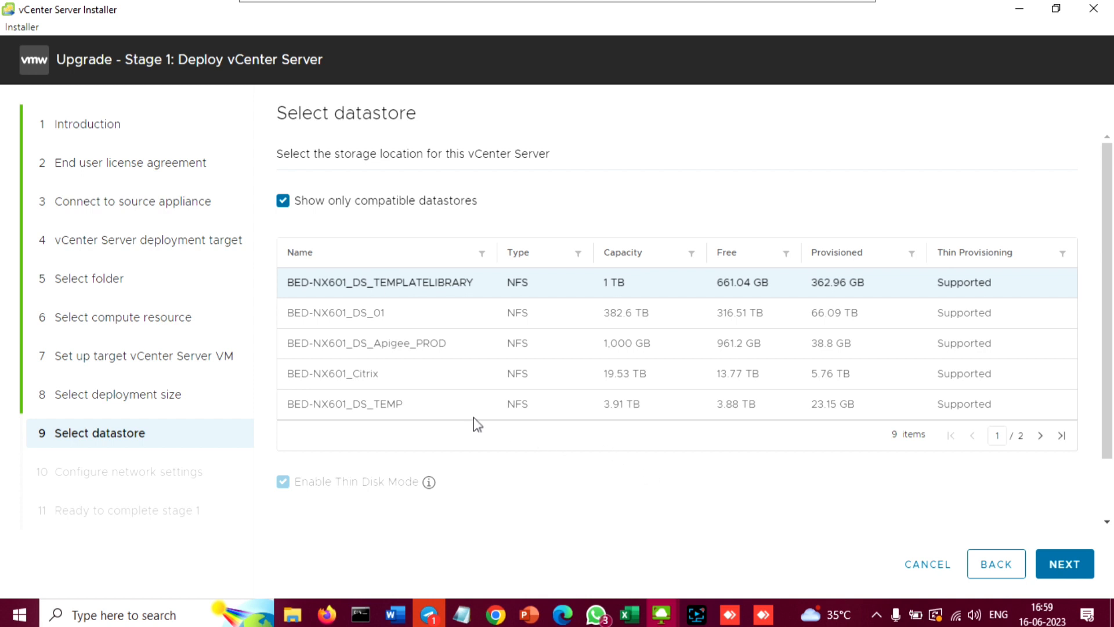
Step: Select BED-NX601_DS_01 as the storage location, revisiting the datastore page once, and continue to the network settings
{"action": "left_click", "coordinate": [347, 312]}
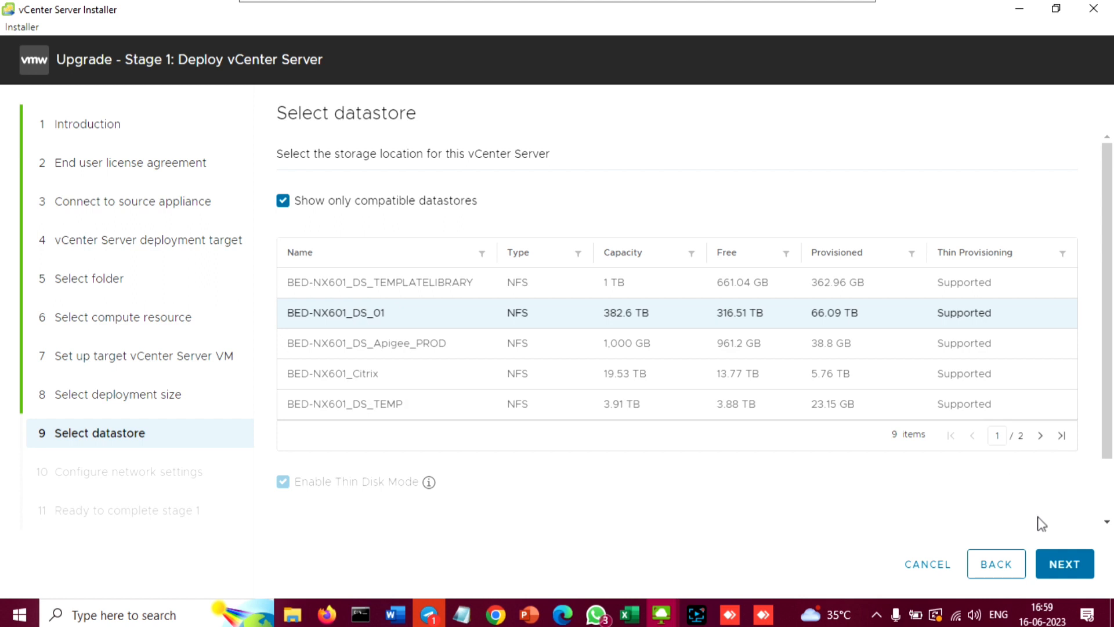
{"action": "left_click", "coordinate": [1074, 570]}
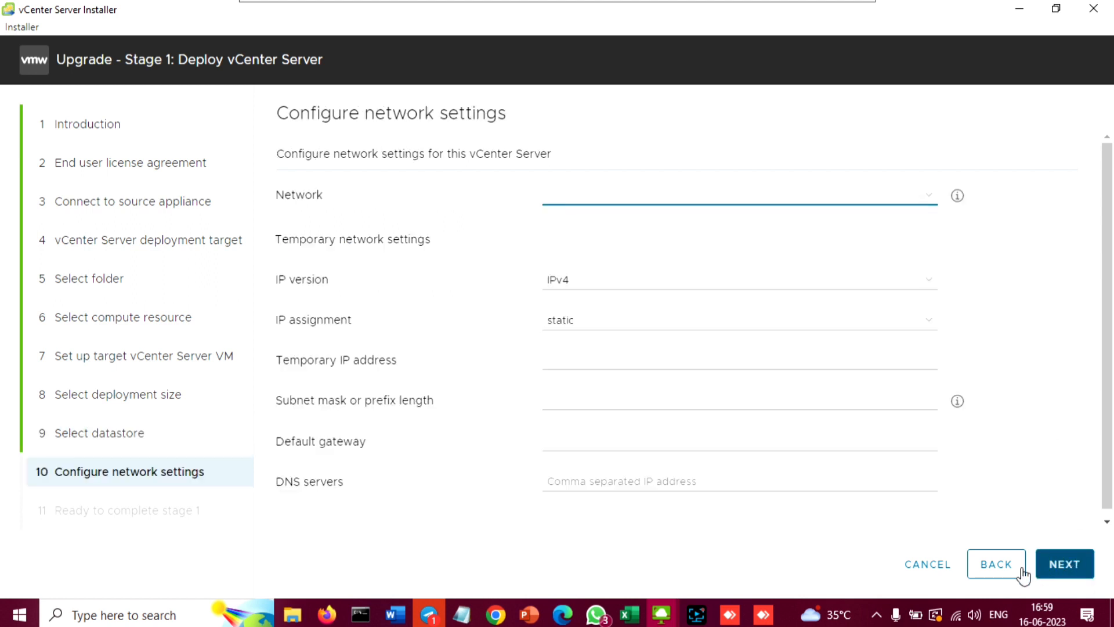
{"action": "left_click", "coordinate": [1008, 563]}
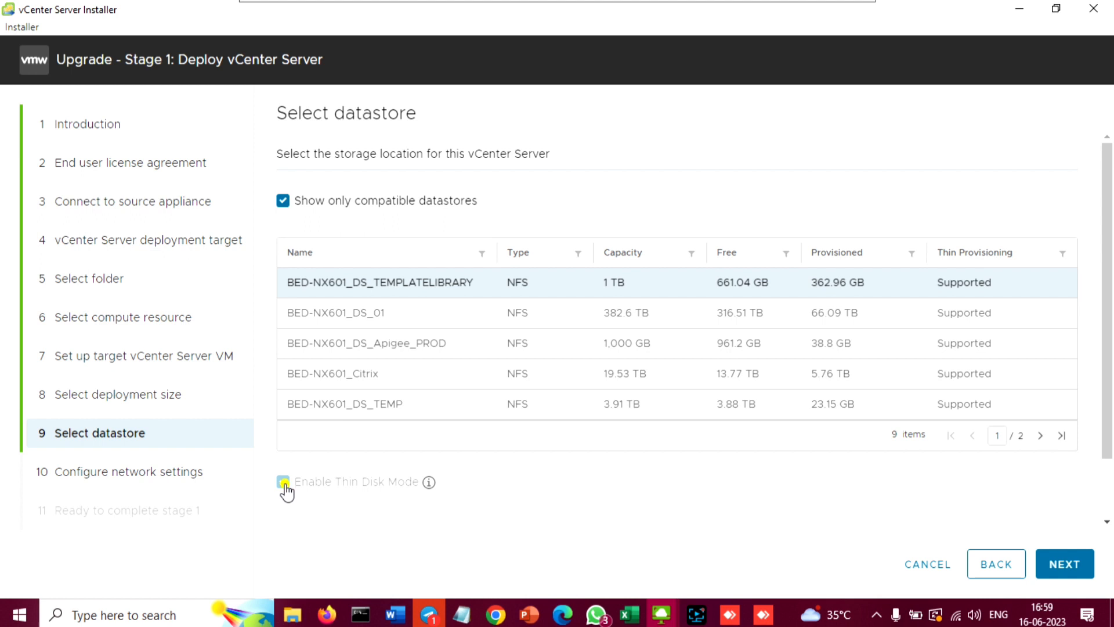
{"action": "left_click", "coordinate": [386, 312]}
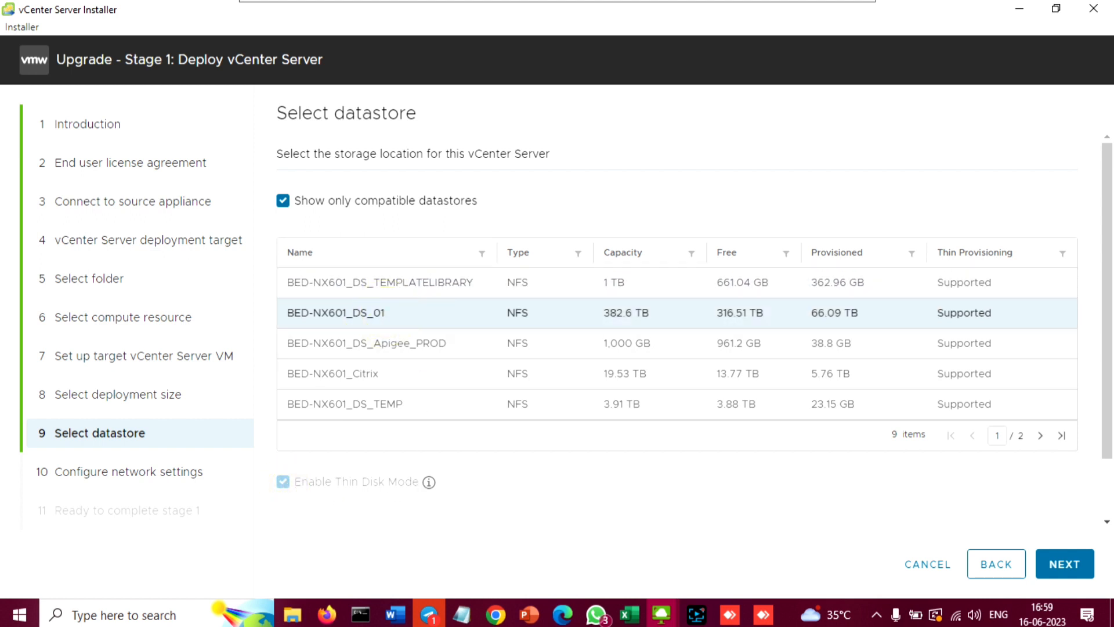
{"action": "left_click", "coordinate": [1064, 565]}
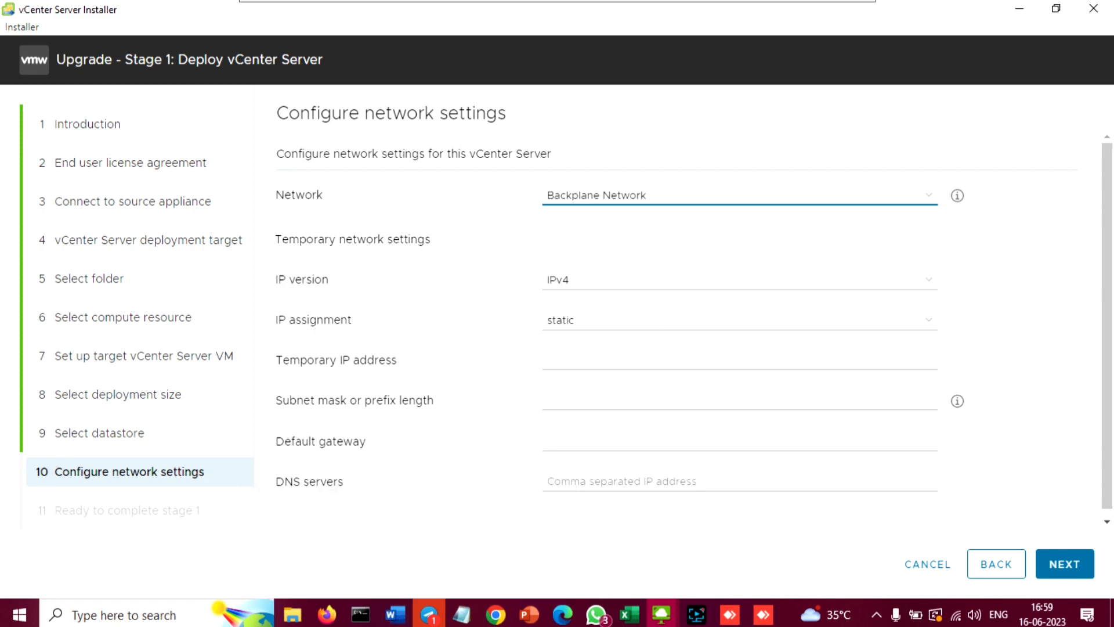
Step: Look up the VLAN in the Word upgrade document, choose network v1900-NX601-10.227.190.0 in the installer and keep IP assignment static
{"action": "key", "text": "alt+Tab"}
{"action": "key", "text": "alt+Tab"}
{"action": "key", "text": "alt+Tab"}
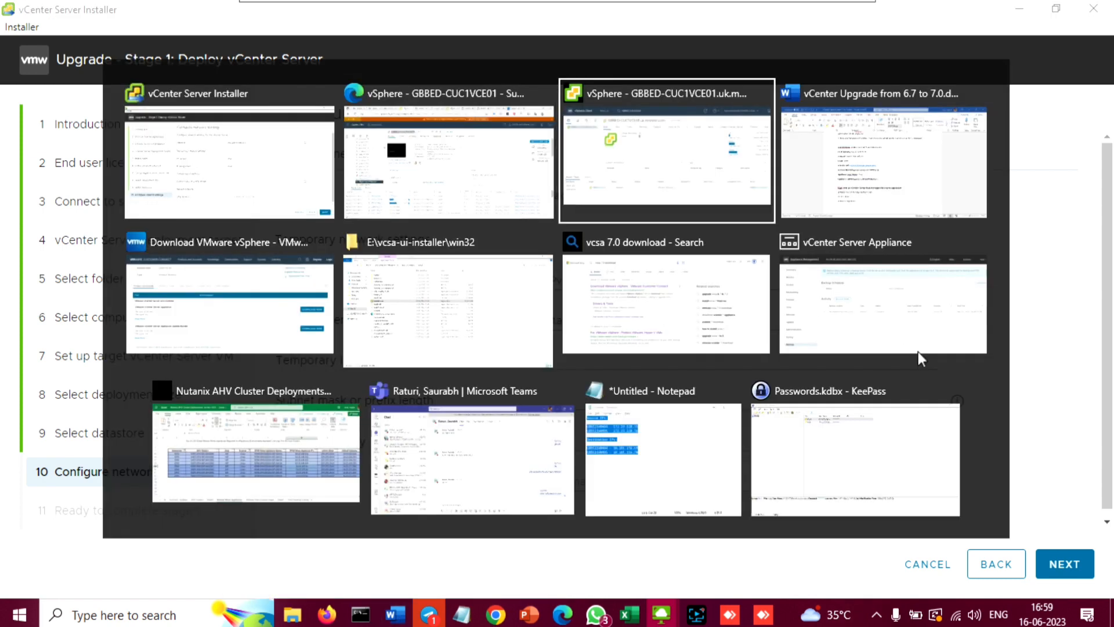
{"action": "scroll", "coordinate": [557, 348], "scroll_direction": "up", "scroll_amount": 1}
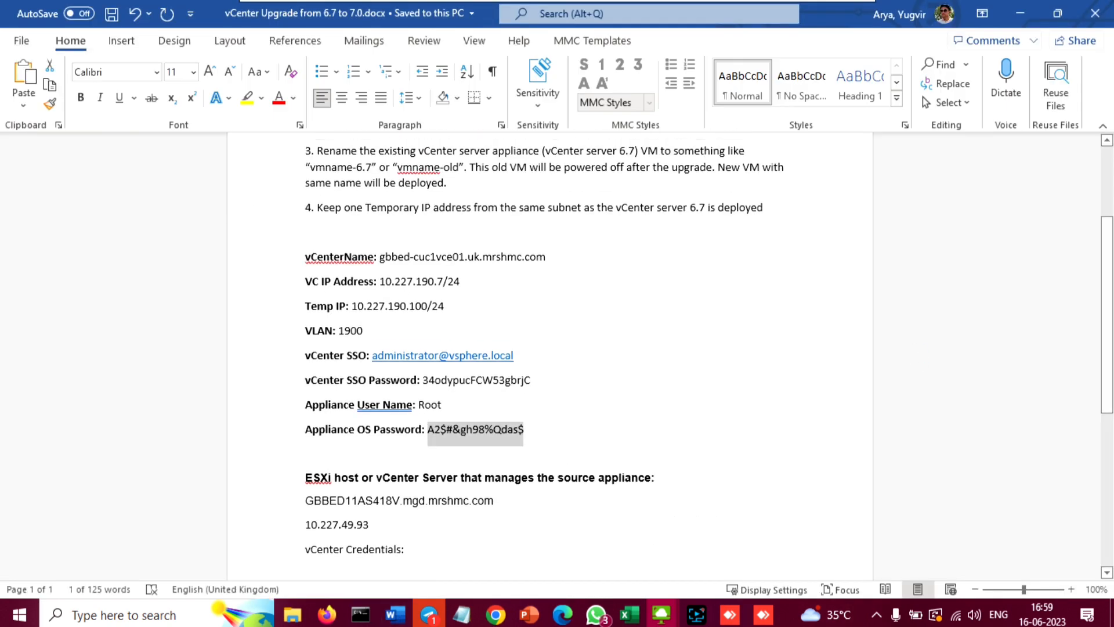
{"action": "left_click_drag", "start_coordinate": [303, 330], "coordinate": [364, 330]}
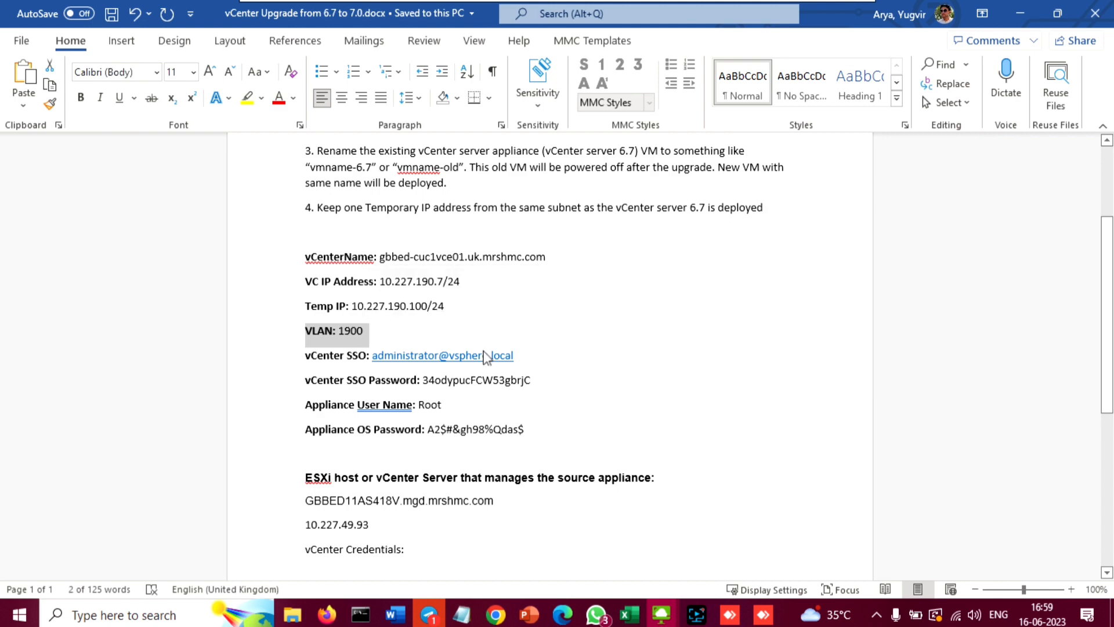
{"action": "key", "text": "alt+Tab"}
{"action": "left_click", "coordinate": [923, 195]}
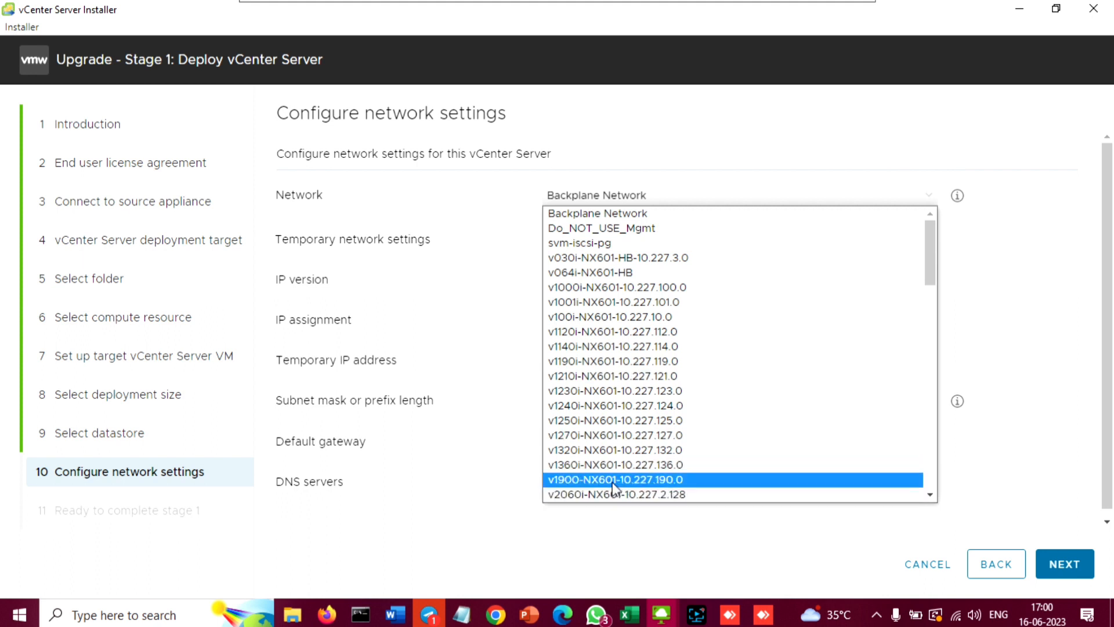
{"action": "left_click", "coordinate": [651, 480]}
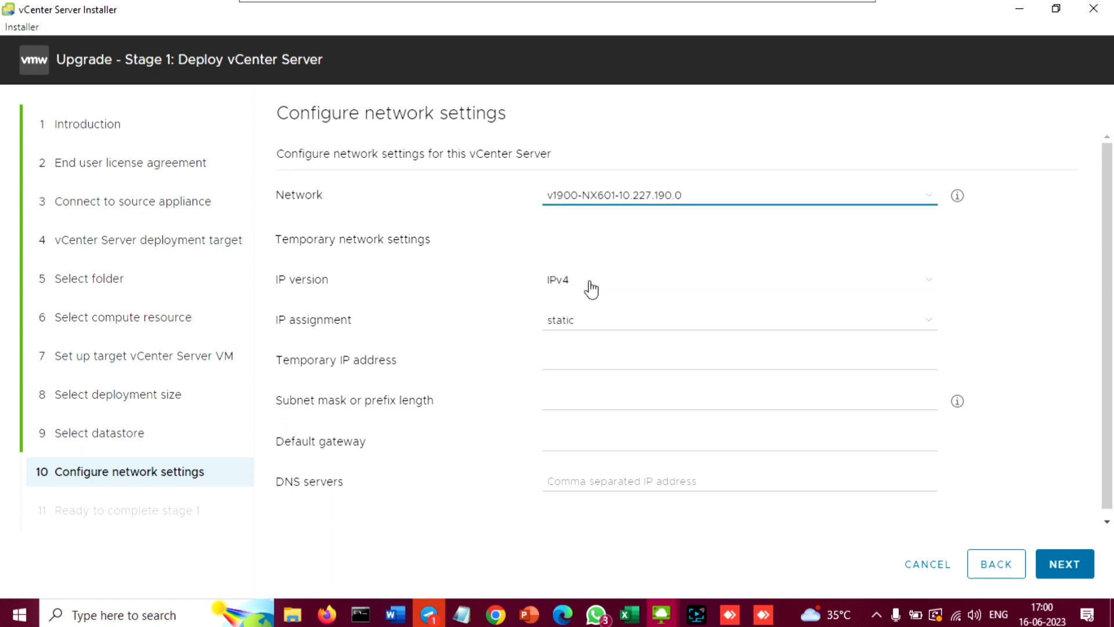
{"action": "left_click", "coordinate": [578, 321]}
{"action": "left_click", "coordinate": [577, 325]}
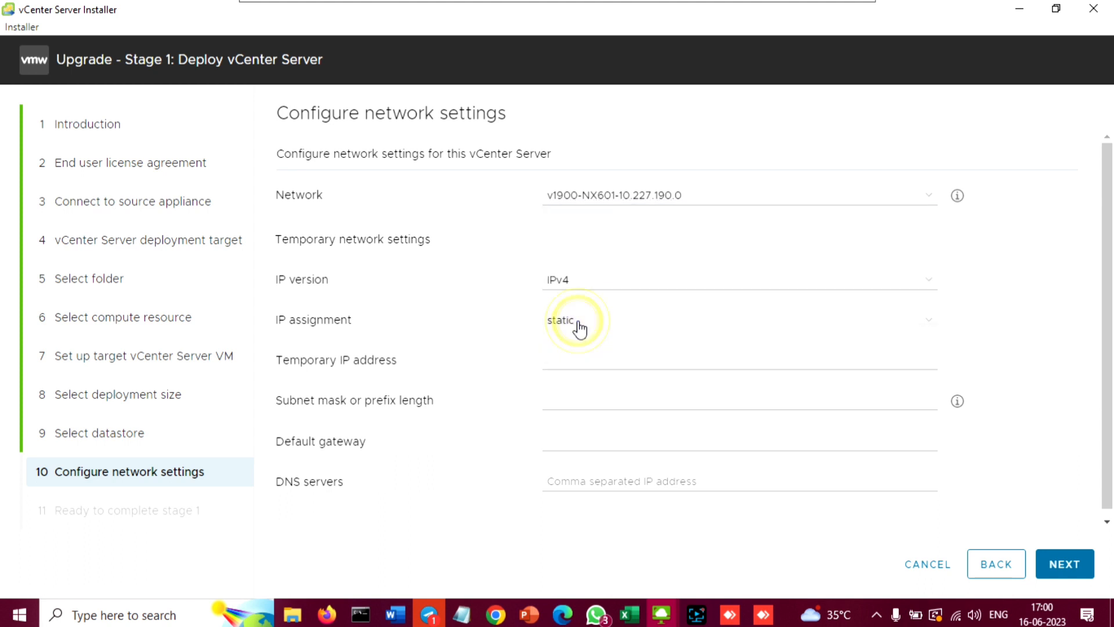
Step: Copy the Temp IP 10.227.190.100 from the Word upgrade document and enter it as the installer's temporary IP address
{"action": "left_click", "coordinate": [555, 358]}
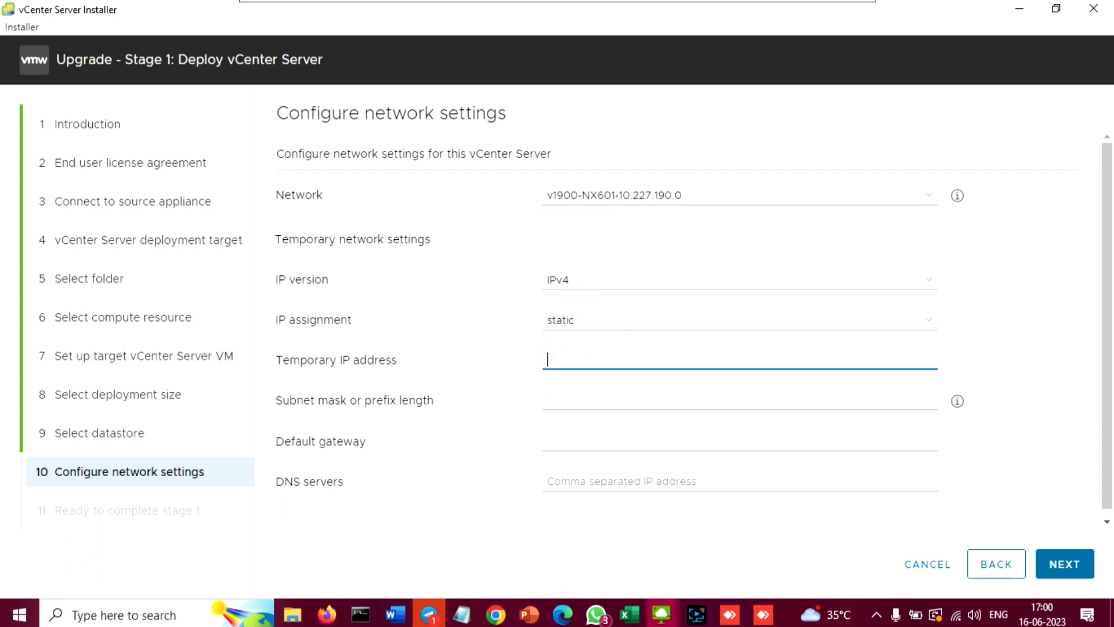
{"action": "key", "text": "alt+Tab"}
{"action": "left_click_drag", "start_coordinate": [427, 306], "coordinate": [352, 306]}
{"action": "key", "text": "ctrl+c"}
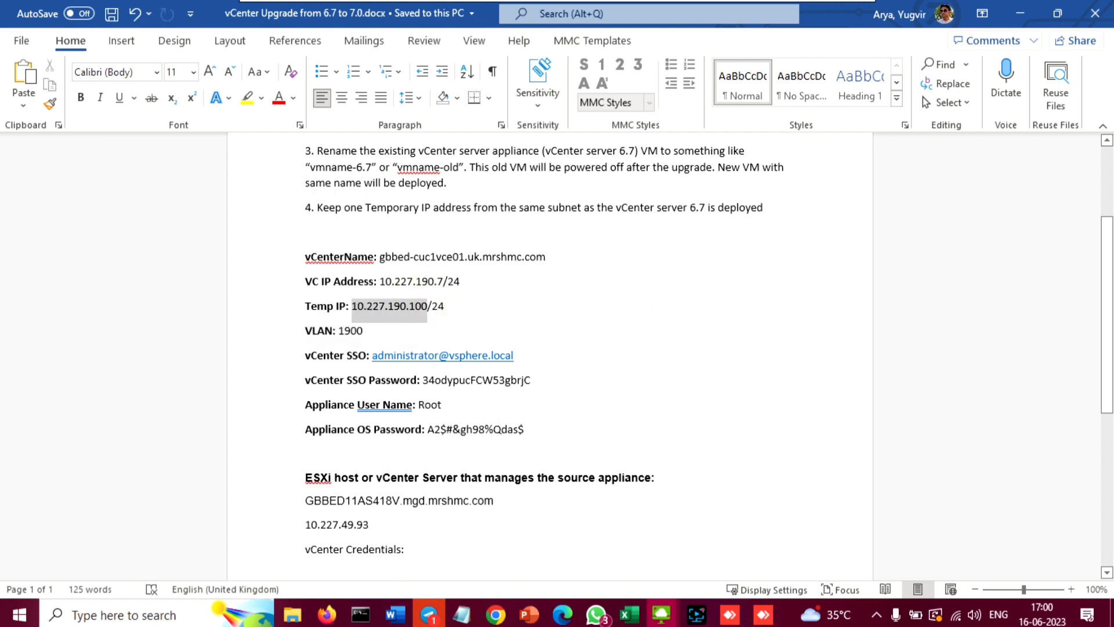
{"action": "key", "text": "alt+Tab"}
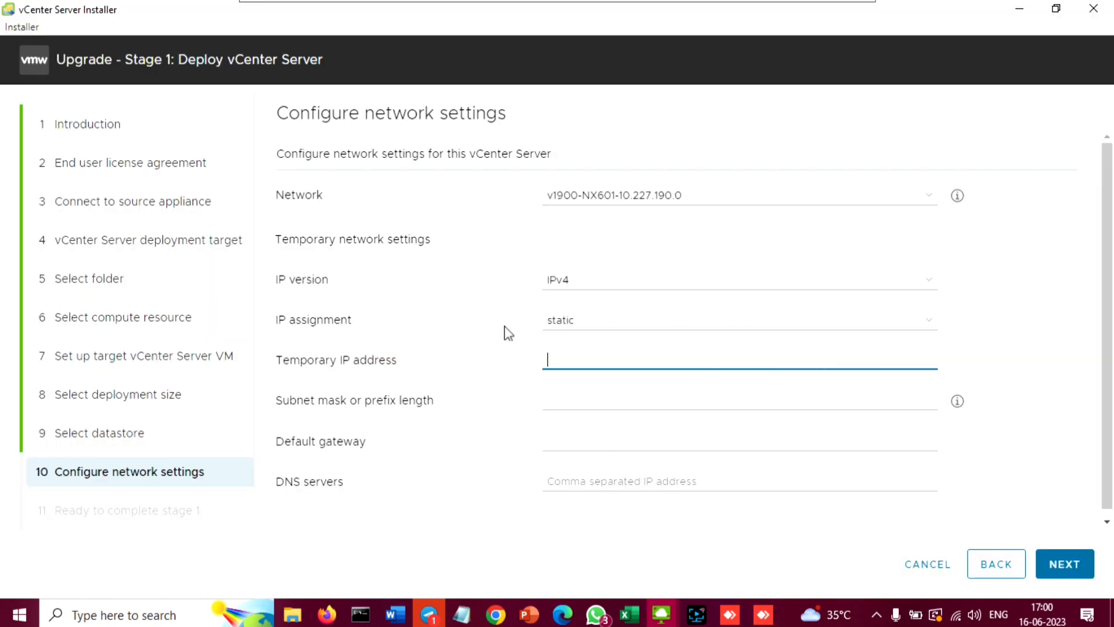
{"action": "key", "text": "alt+Tab"}
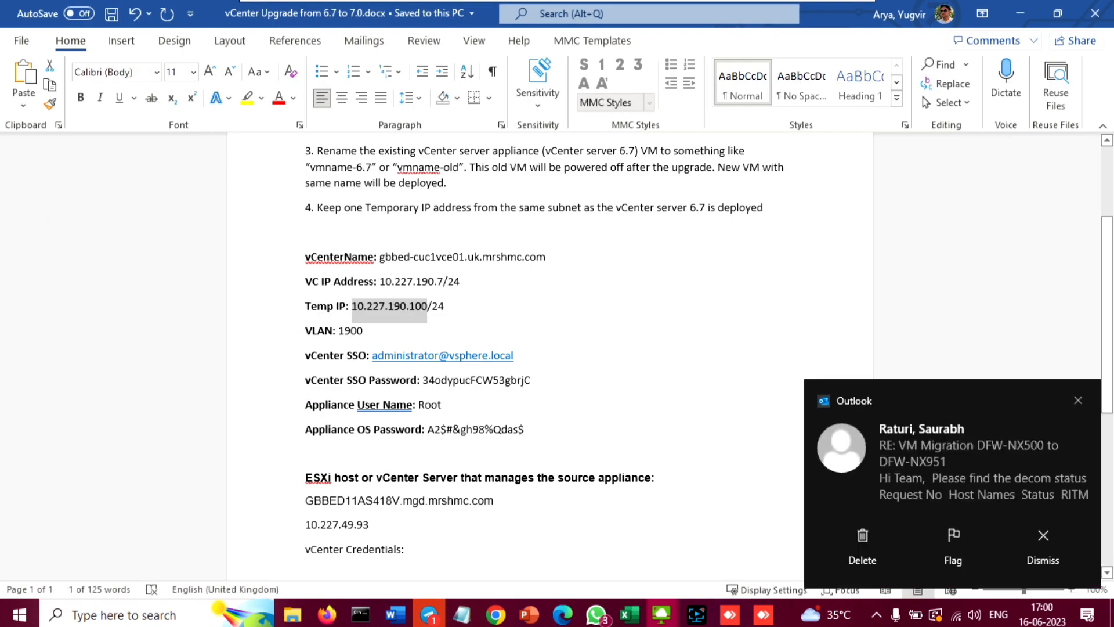
{"action": "left_click", "coordinate": [1085, 399]}
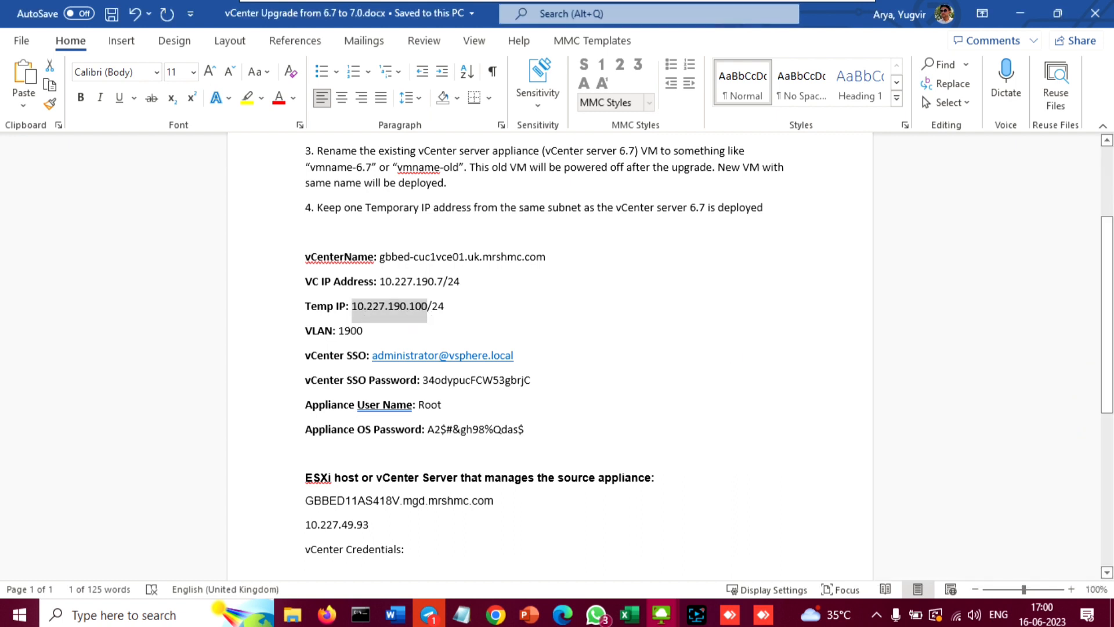
{"action": "key", "text": "alt+Tab"}
{"action": "key", "text": "ctrl+v"}
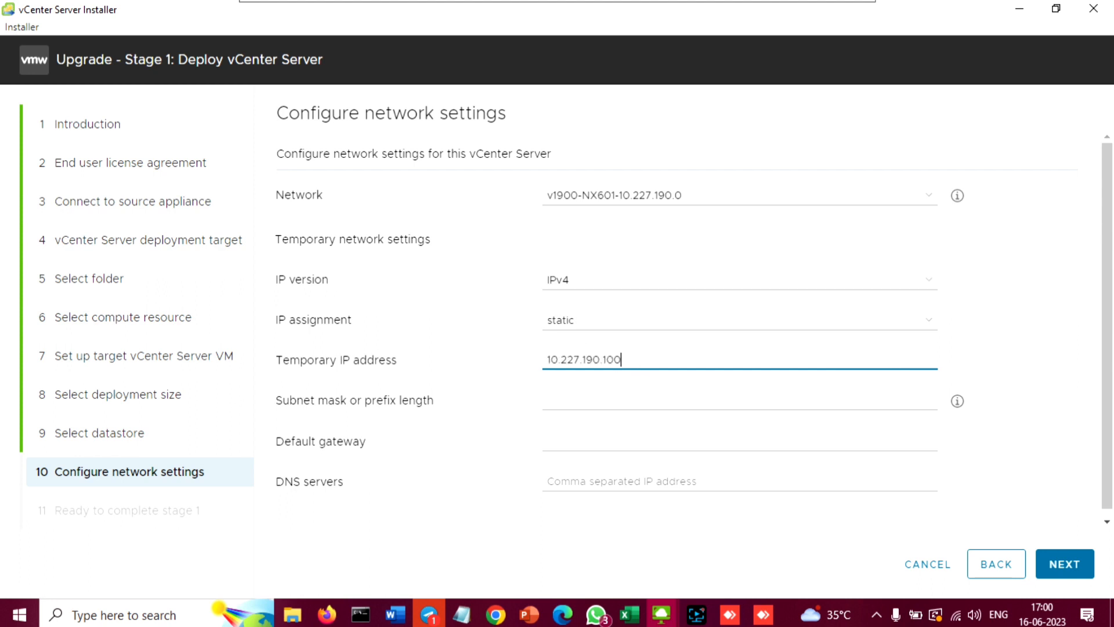
Step: Set the subnet mask to 255.255.255.0 and check it against the Temp IP's prefix length in the Word document
{"action": "left_click", "coordinate": [568, 396]}
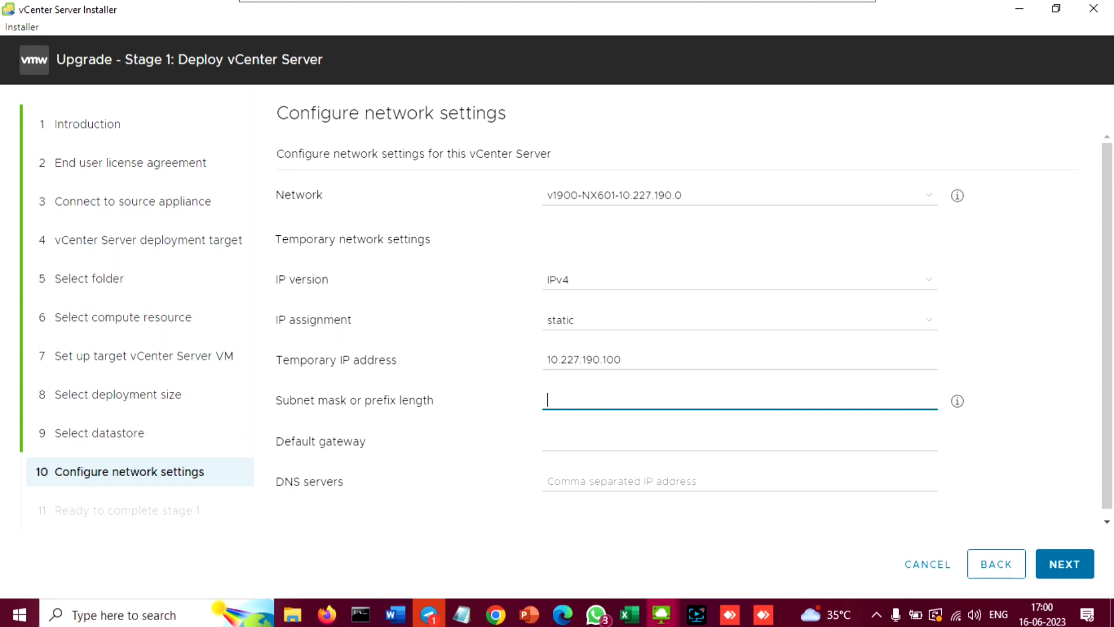
{"action": "type", "text": "255"}
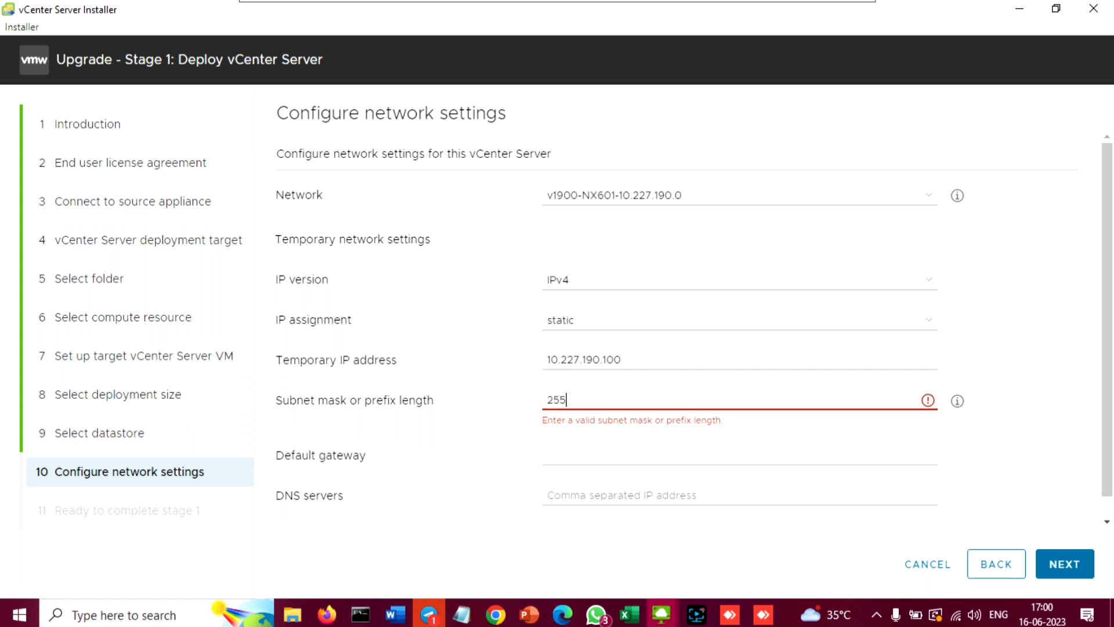
{"action": "type", "text": ".255.255.0"}
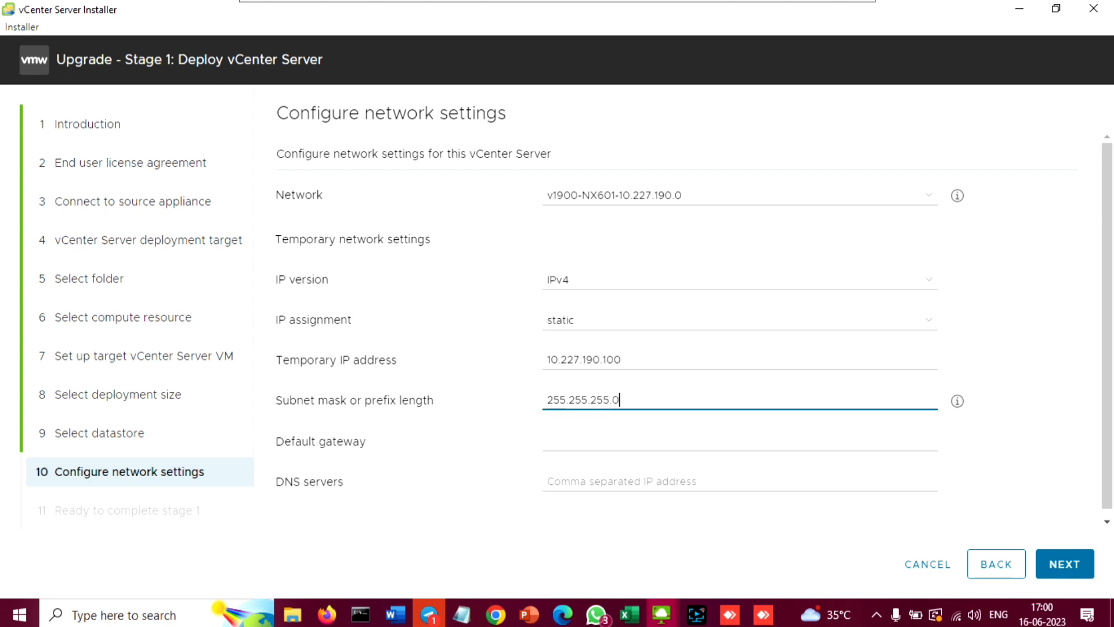
{"action": "key", "text": "alt+Tab"}
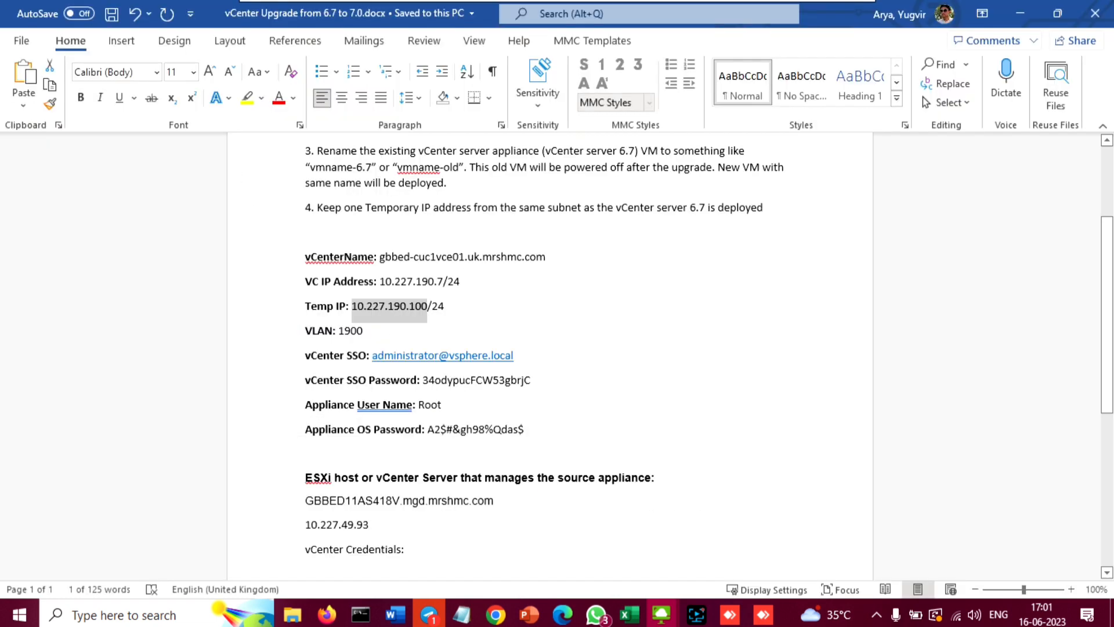
{"action": "left_click", "coordinate": [455, 306]}
{"action": "key", "text": "alt+Tab"}
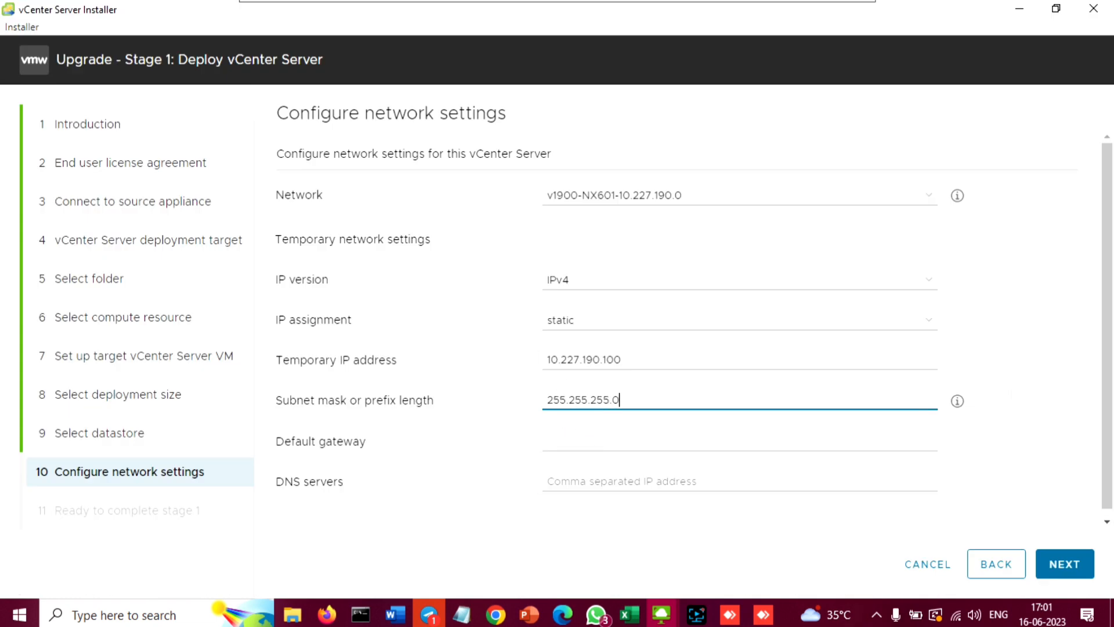
Step: Set the default gateway to 10.227.190.254 and close the Outlook notification
{"action": "left_click", "coordinate": [548, 441]}
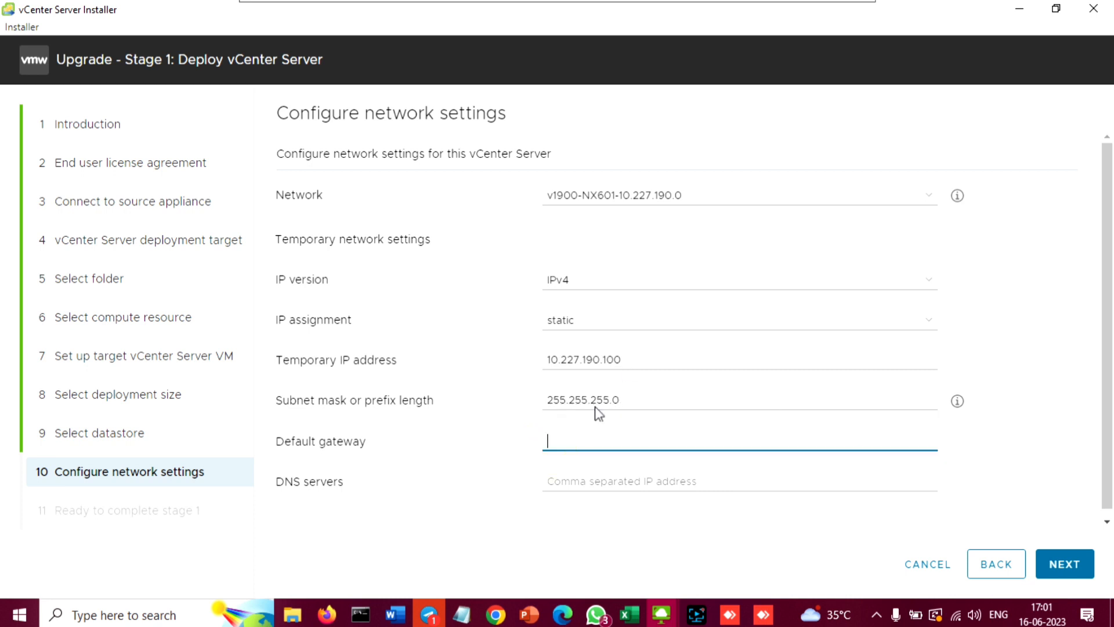
{"action": "type", "text": "10"}
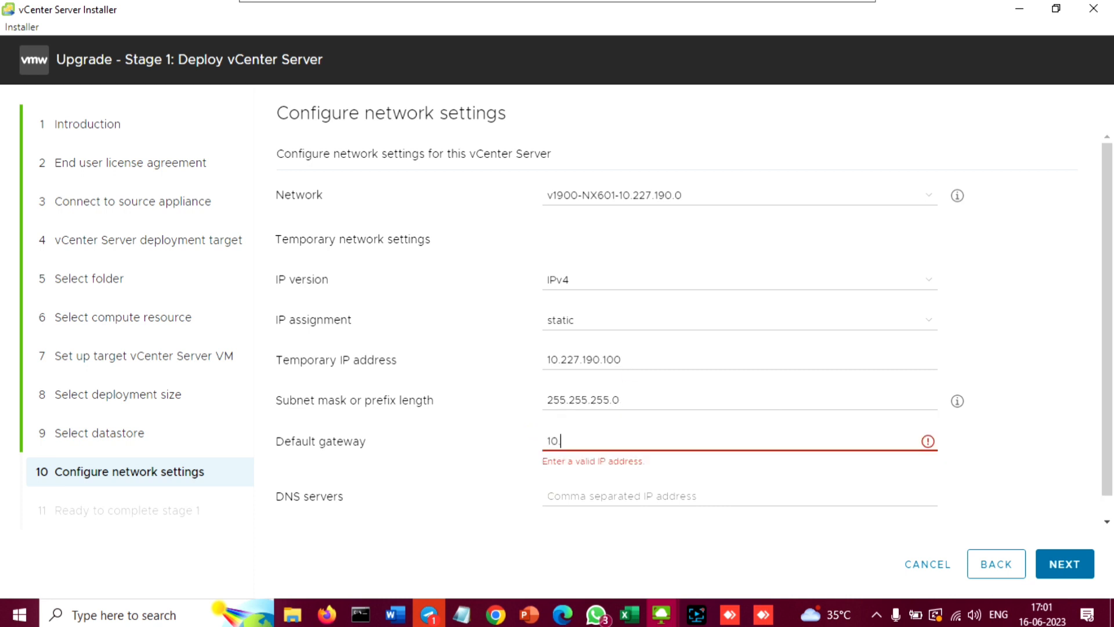
{"action": "type", "text": ".227.190"}
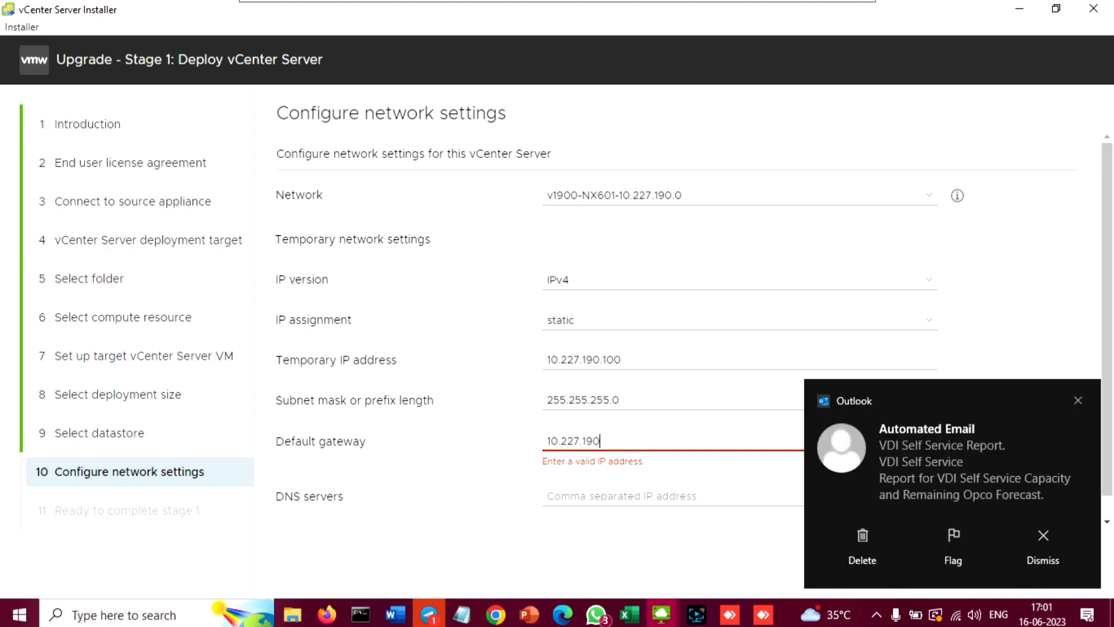
{"action": "type", "text": ".254"}
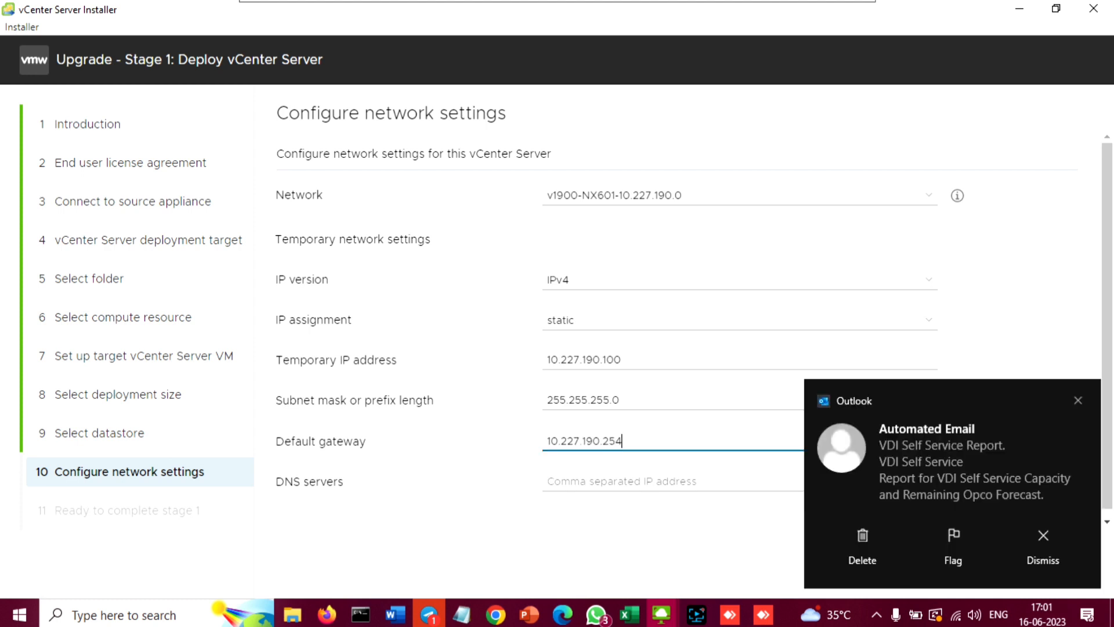
{"action": "left_click", "coordinate": [1078, 400]}
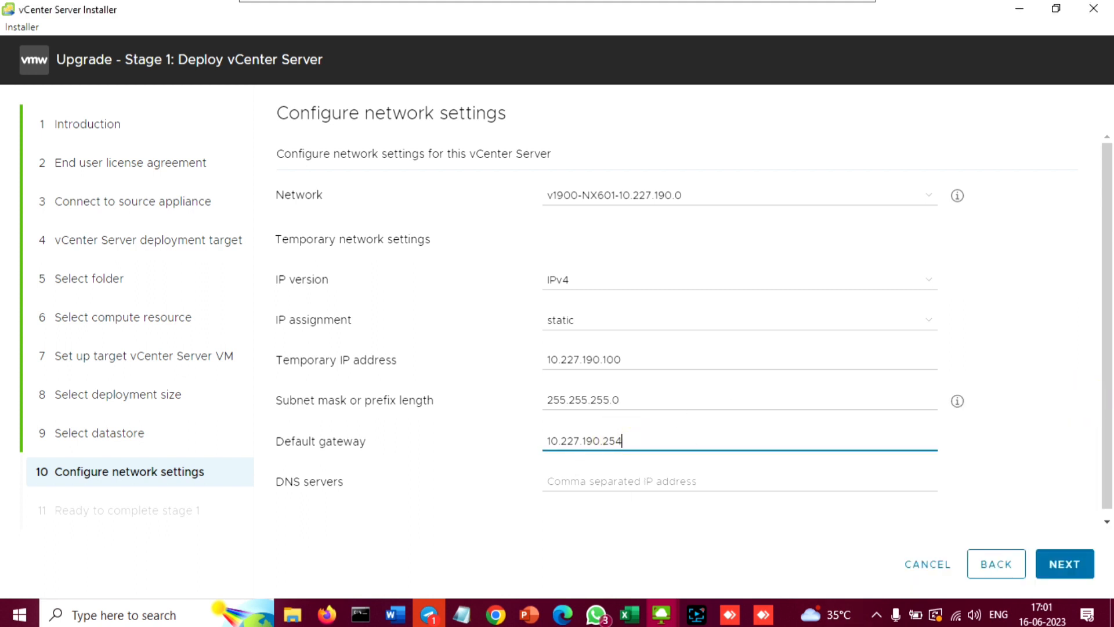
Step: Enter DNS servers 10.227.127.1,10.227.52.40, looking up Bedford's second DNS address in the VCenter_Updated.xlsx workbook
{"action": "left_click", "coordinate": [604, 479]}
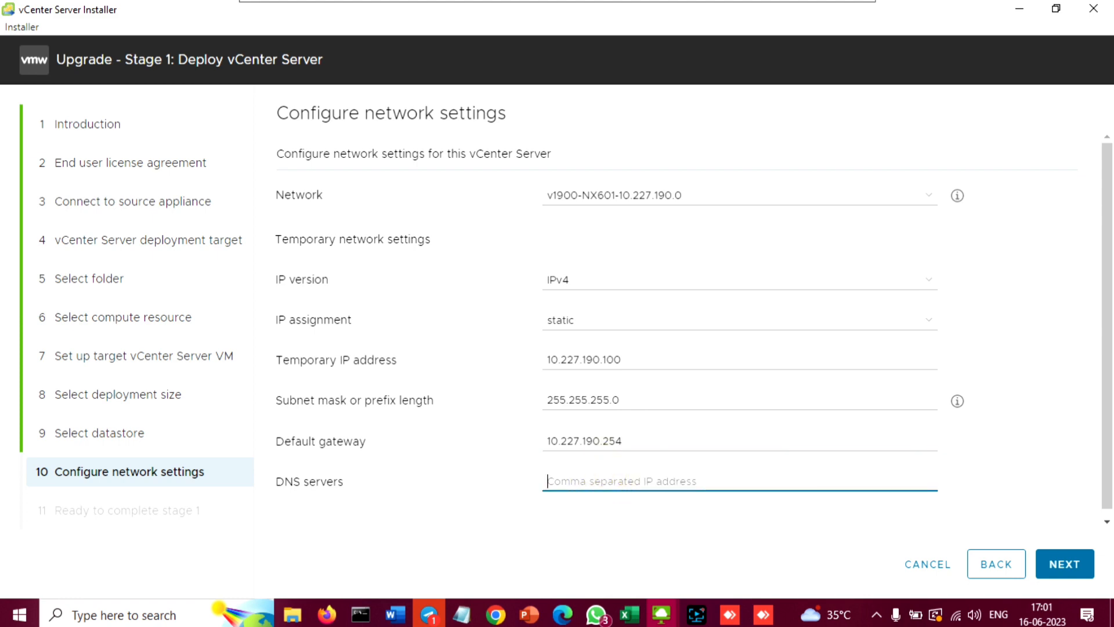
{"action": "type", "text": "10.227.127.1"}
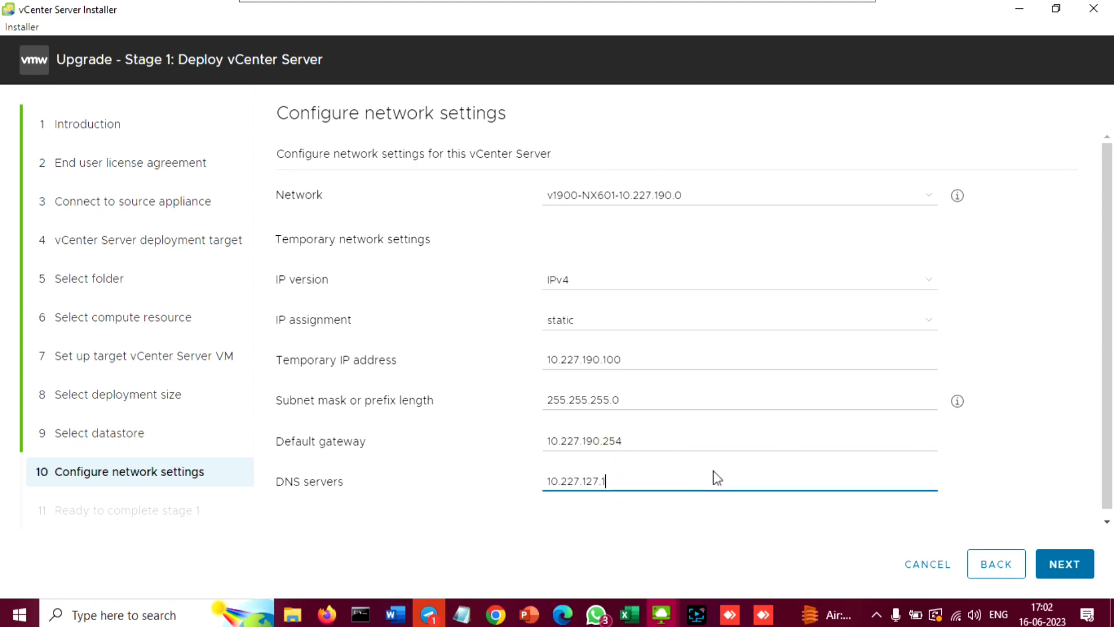
{"action": "key", "text": "alt+Tab"}
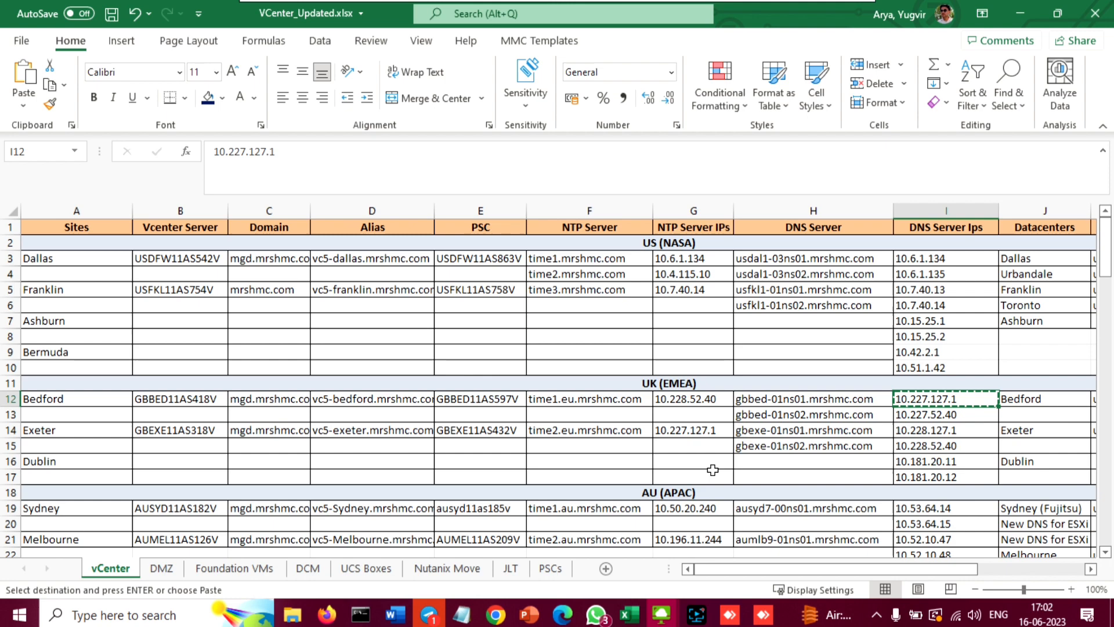
{"action": "left_click", "coordinate": [941, 415]}
{"action": "key", "text": "alt+Tab"}
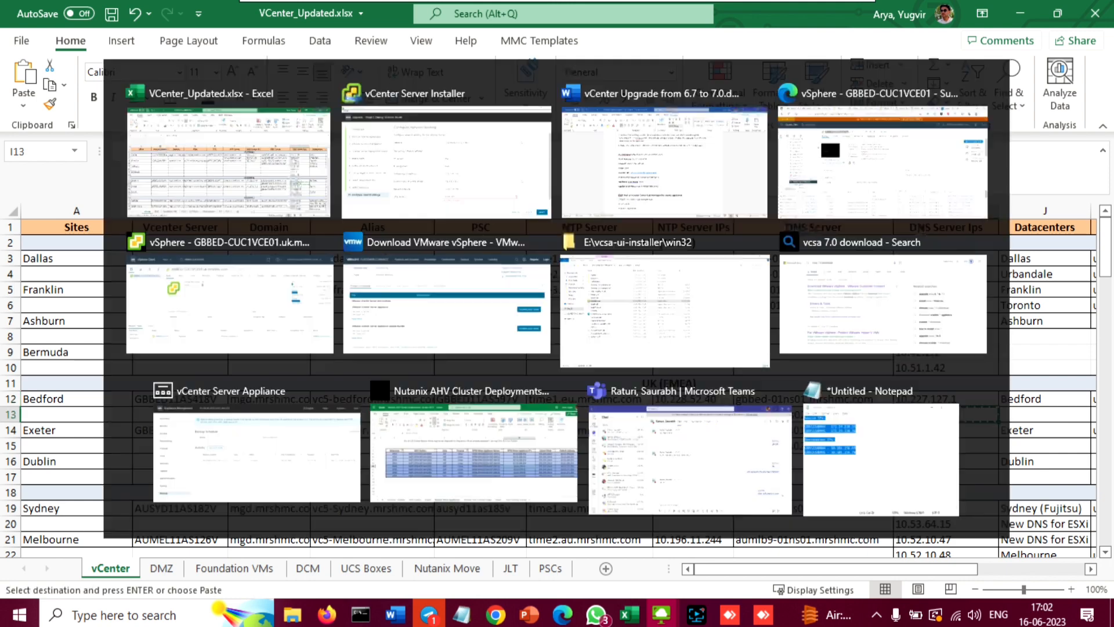
{"action": "type", "text": ","}
{"action": "type", "text": "10.227.52.40"}
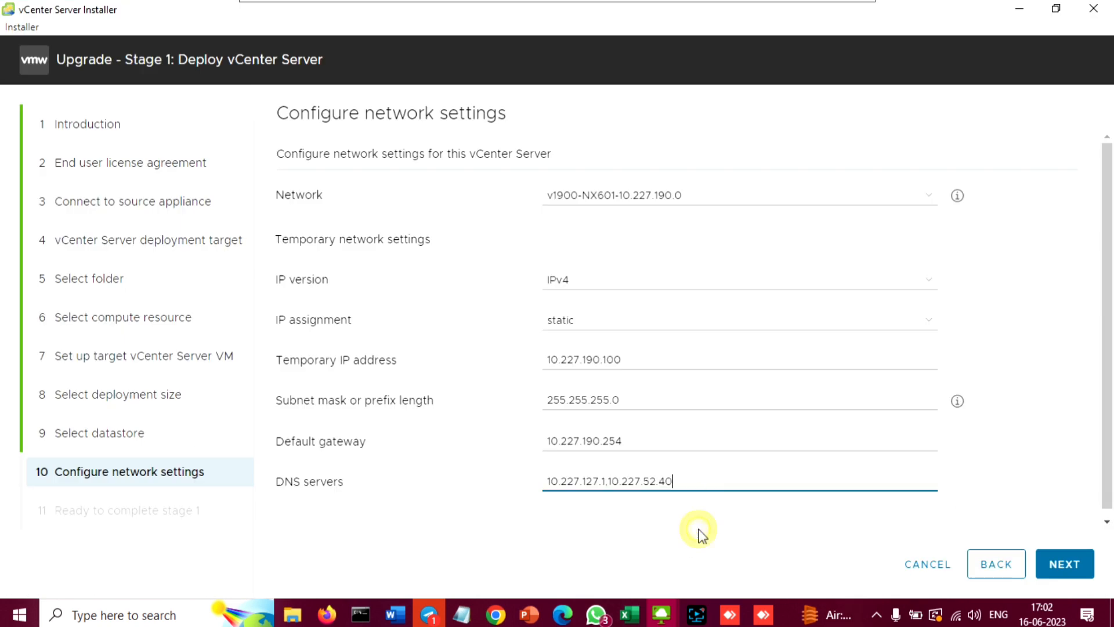
Step: Re-enter the comma between the two DNS server addresses and continue to the stage 1 summary
{"action": "left_click", "coordinate": [698, 528]}
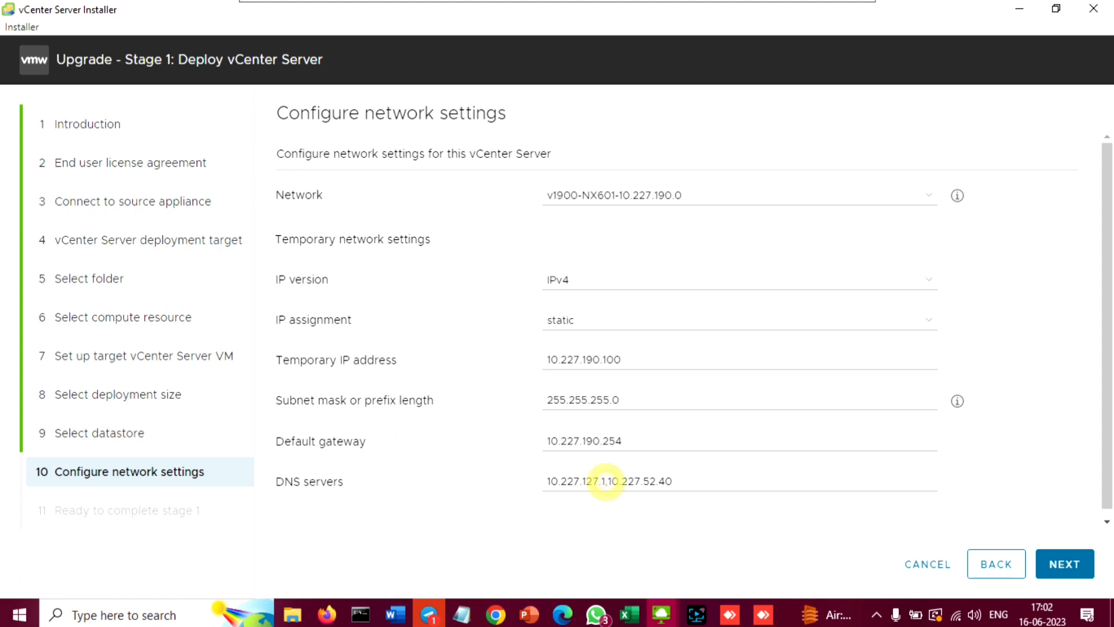
{"action": "left_click", "coordinate": [604, 480]}
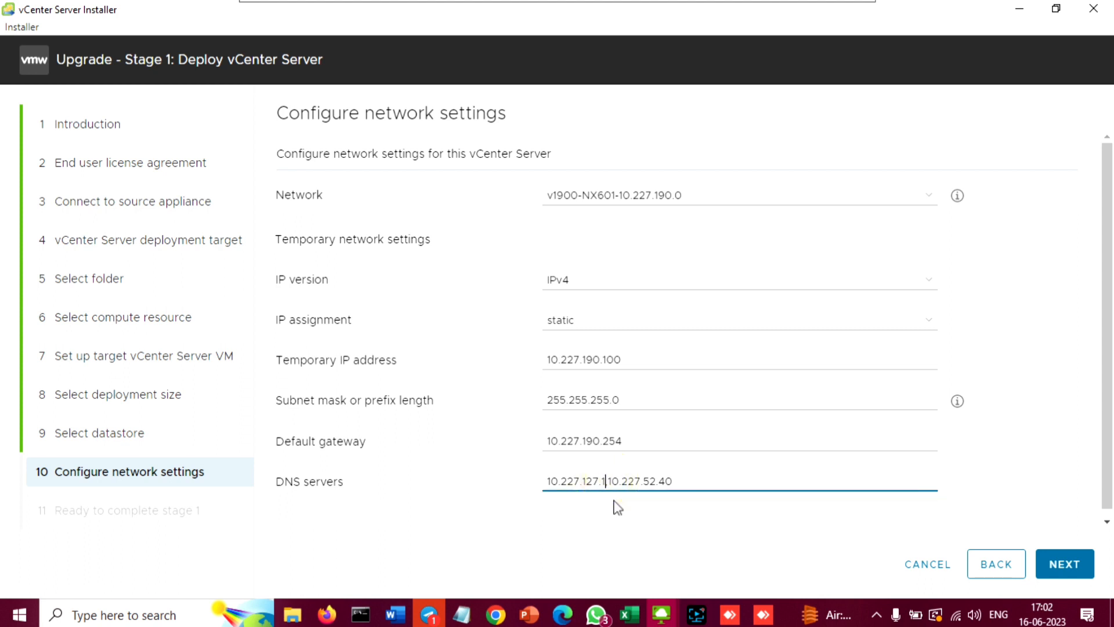
{"action": "key", "text": "BackSpace"}
{"action": "type", "text": ","}
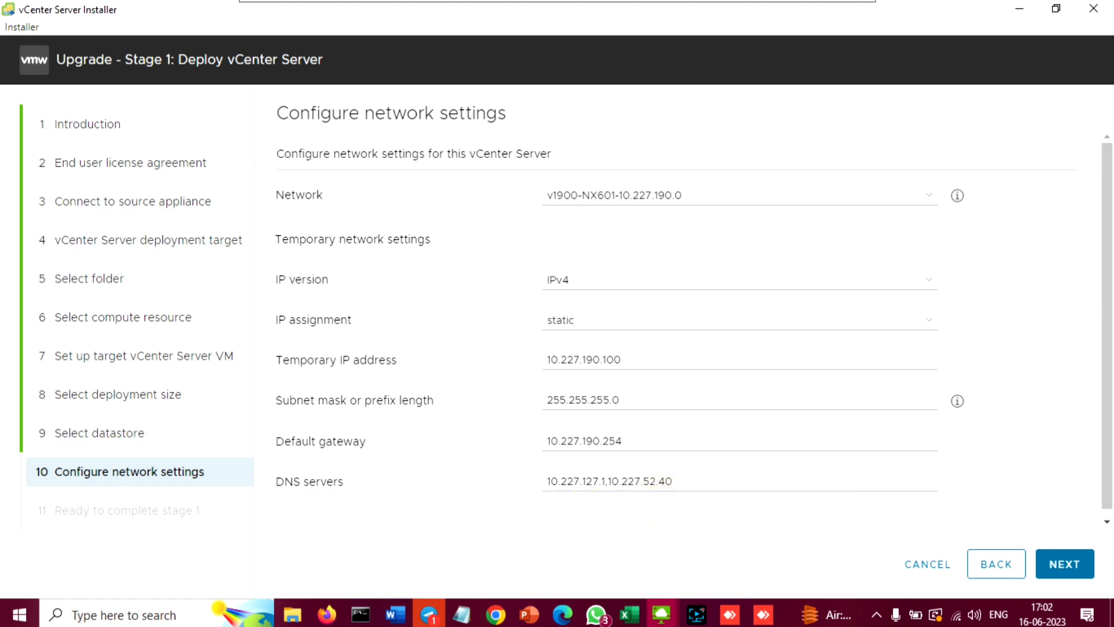
{"action": "left_click", "coordinate": [1061, 570]}
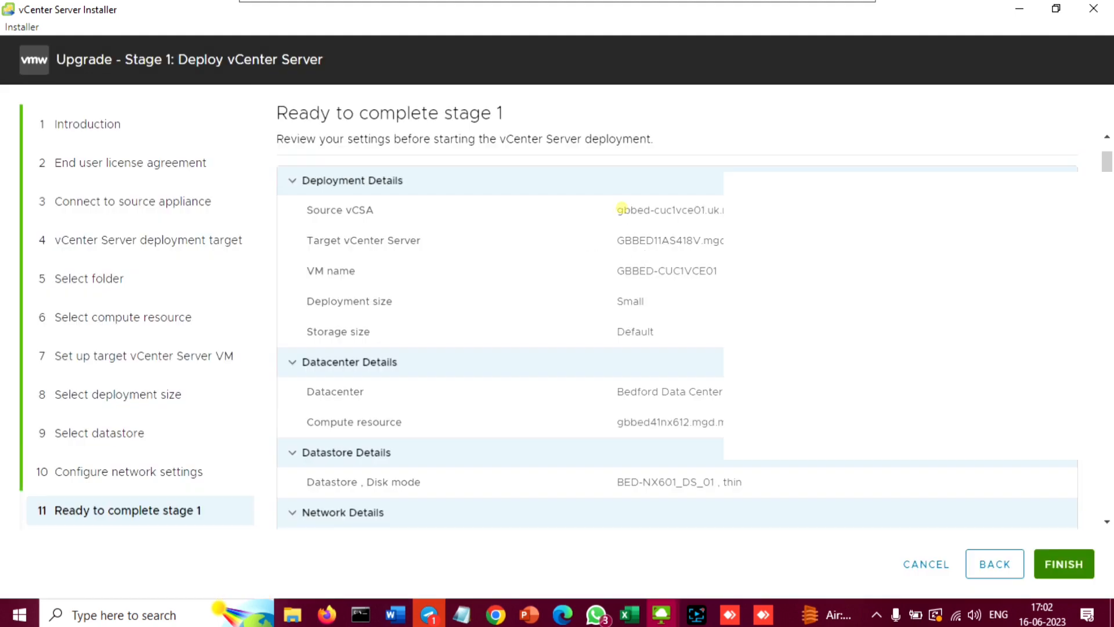
Step: Review the source vCSA, target vCenter Server, VM name and deployment size in the summary's deployment details
{"action": "left_click_drag", "start_coordinate": [623, 210], "coordinate": [705, 210]}
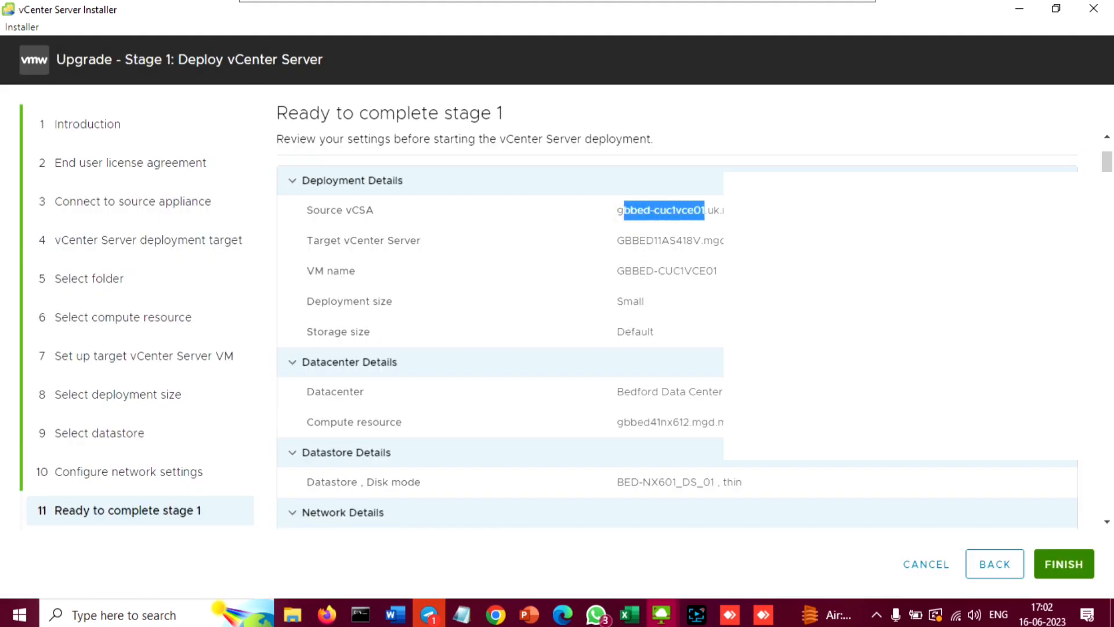
{"action": "left_click", "coordinate": [666, 210]}
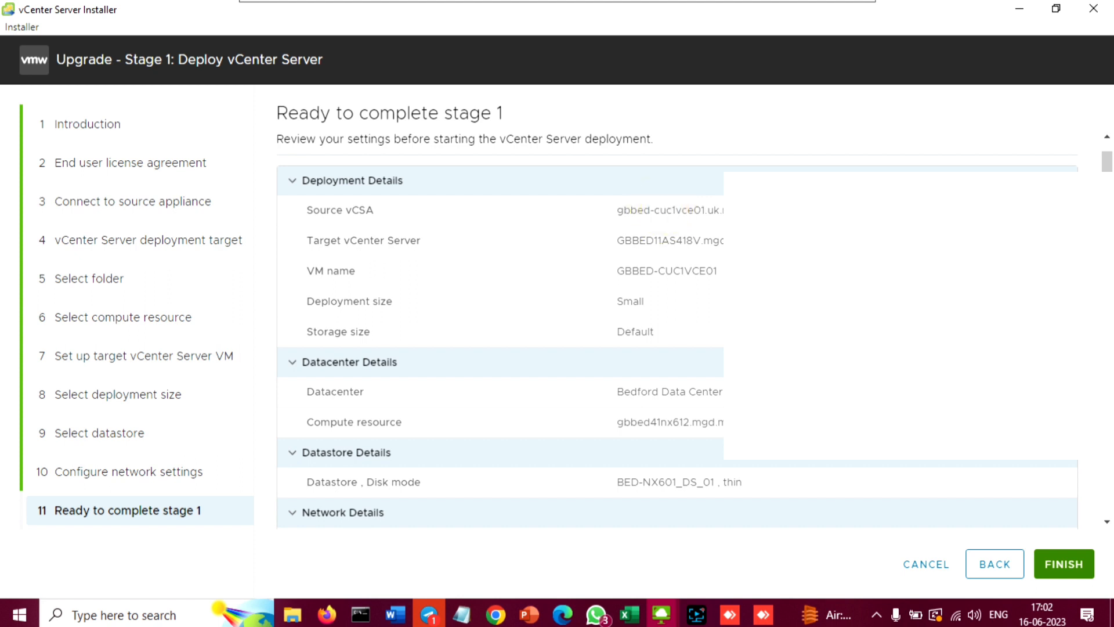
{"action": "left_click_drag", "start_coordinate": [616, 240], "coordinate": [724, 240]}
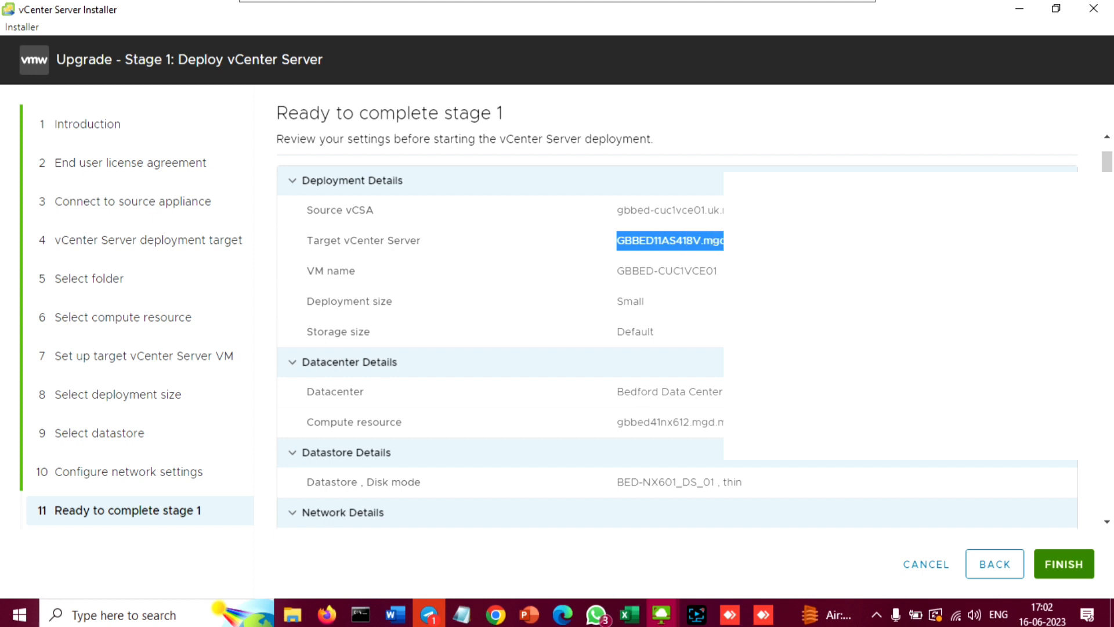
{"action": "left_click", "coordinate": [654, 240]}
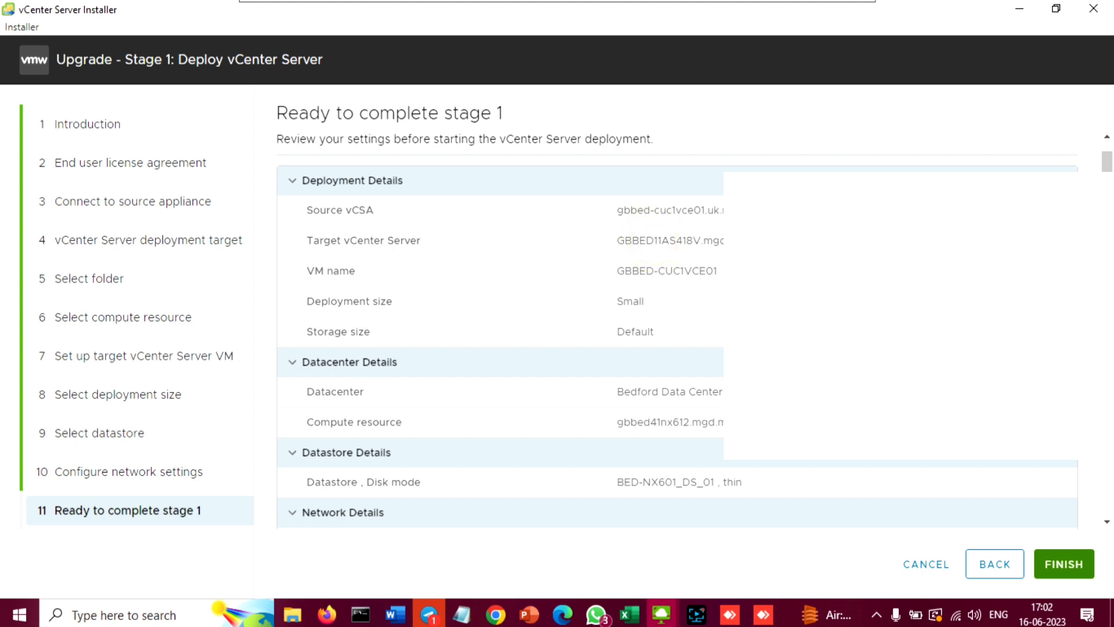
{"action": "left_click", "coordinate": [674, 214]}
{"action": "left_click_drag", "start_coordinate": [615, 271], "coordinate": [718, 274]}
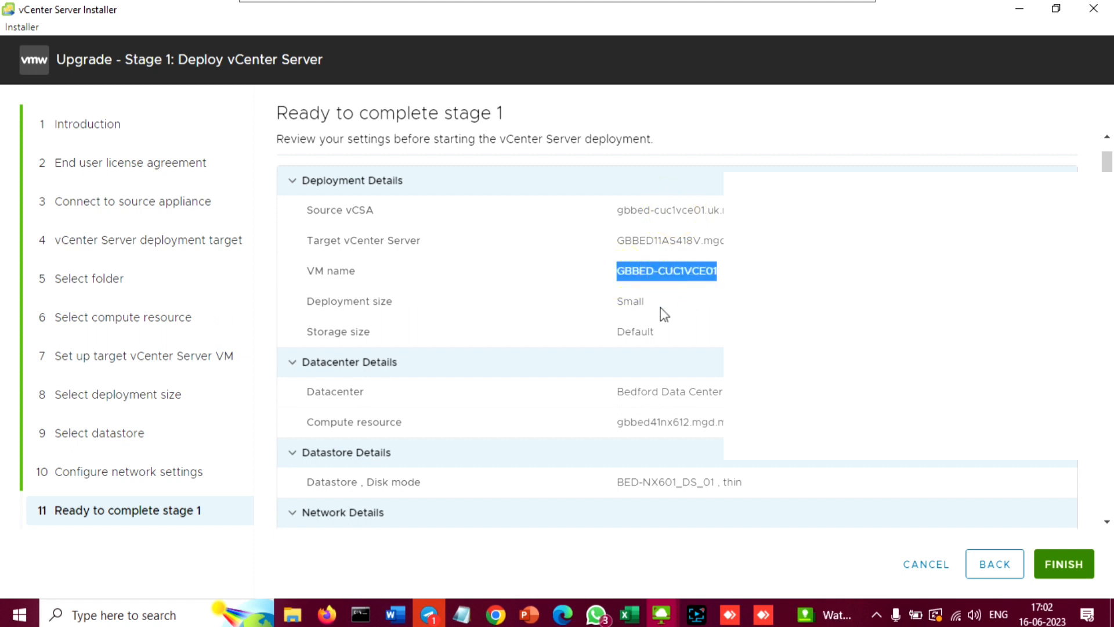
{"action": "left_click", "coordinate": [640, 304]}
Step: Check the datacenter, datastore and network details in the summary and start the stage 1 deployment
{"action": "scroll", "coordinate": [650, 317], "scroll_direction": "down", "scroll_amount": 1}
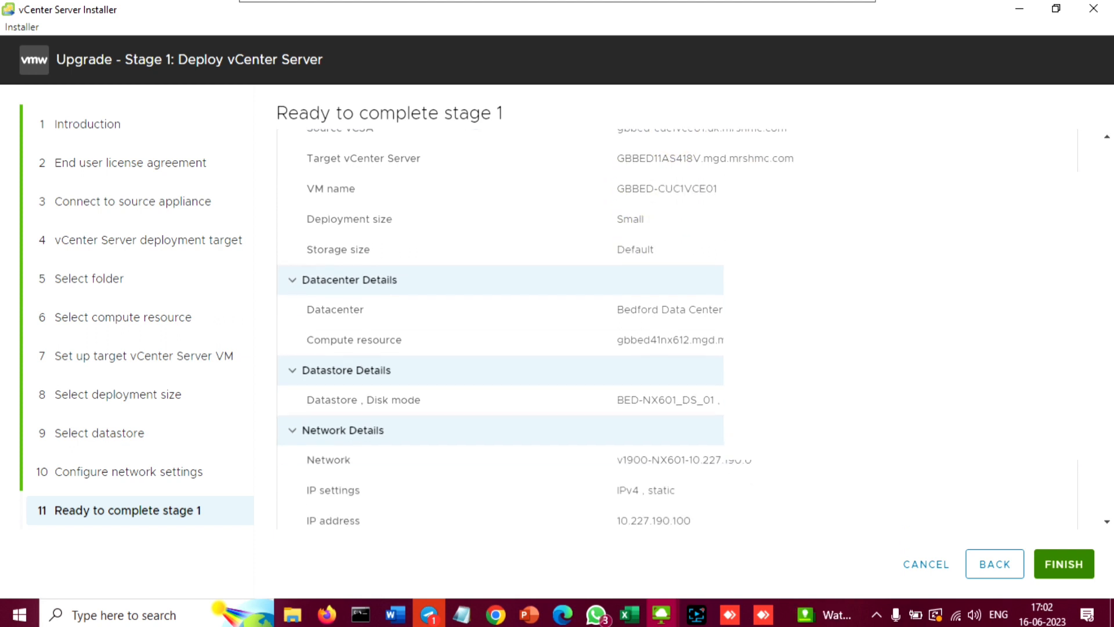
{"action": "scroll", "coordinate": [624, 392], "scroll_direction": "down", "scroll_amount": 2}
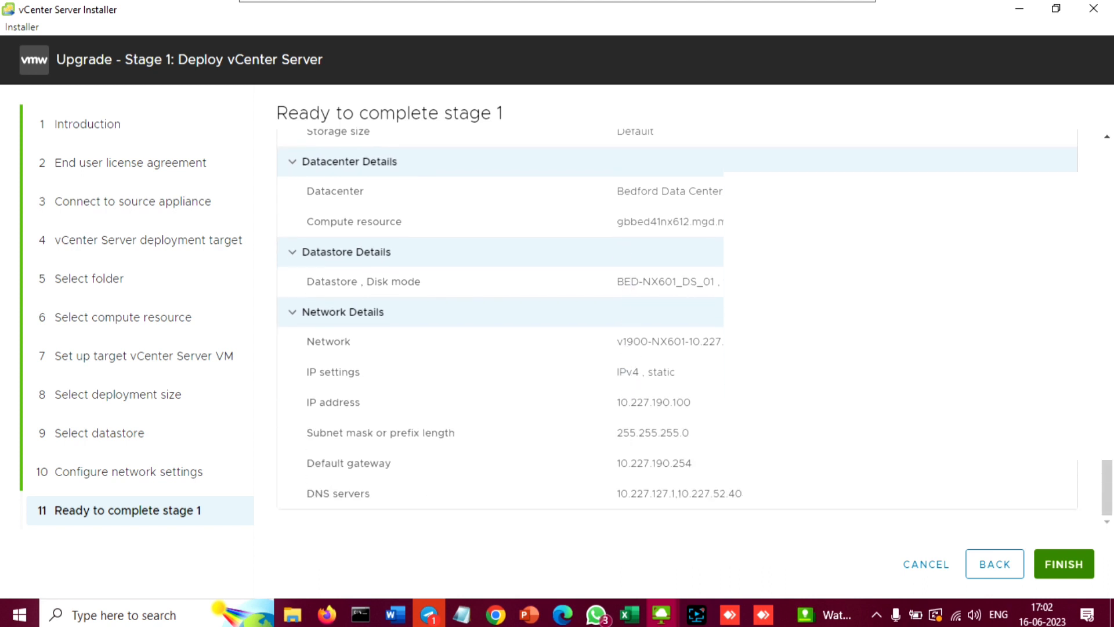
{"action": "scroll", "coordinate": [634, 368], "scroll_direction": "up", "scroll_amount": 3}
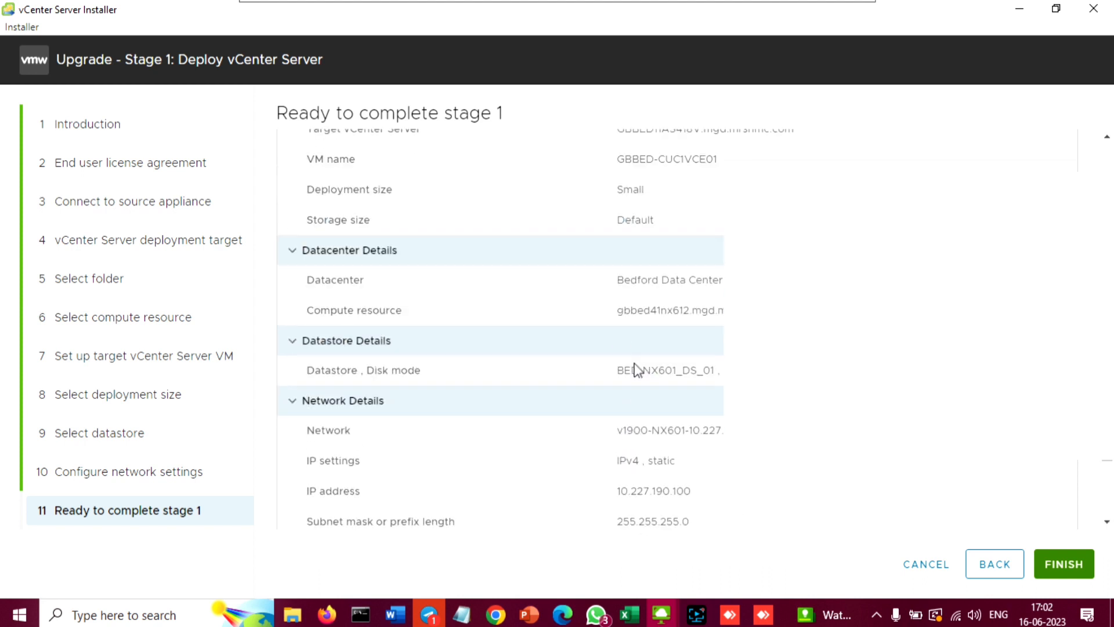
{"action": "scroll", "coordinate": [677, 348], "scroll_direction": "down", "scroll_amount": 2}
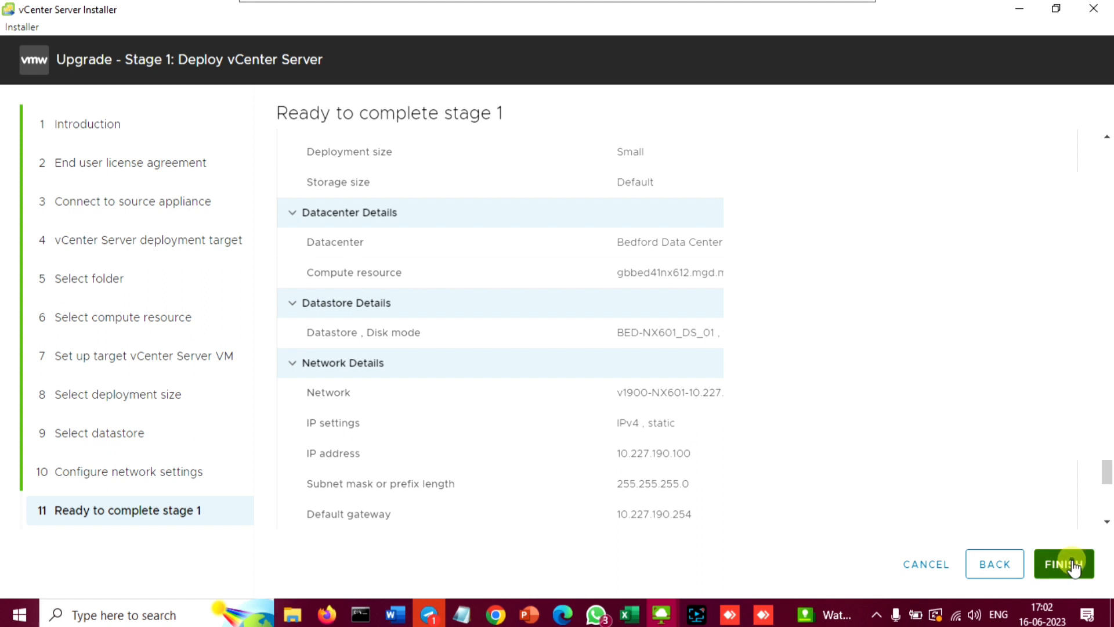
{"action": "left_click", "coordinate": [1070, 563]}
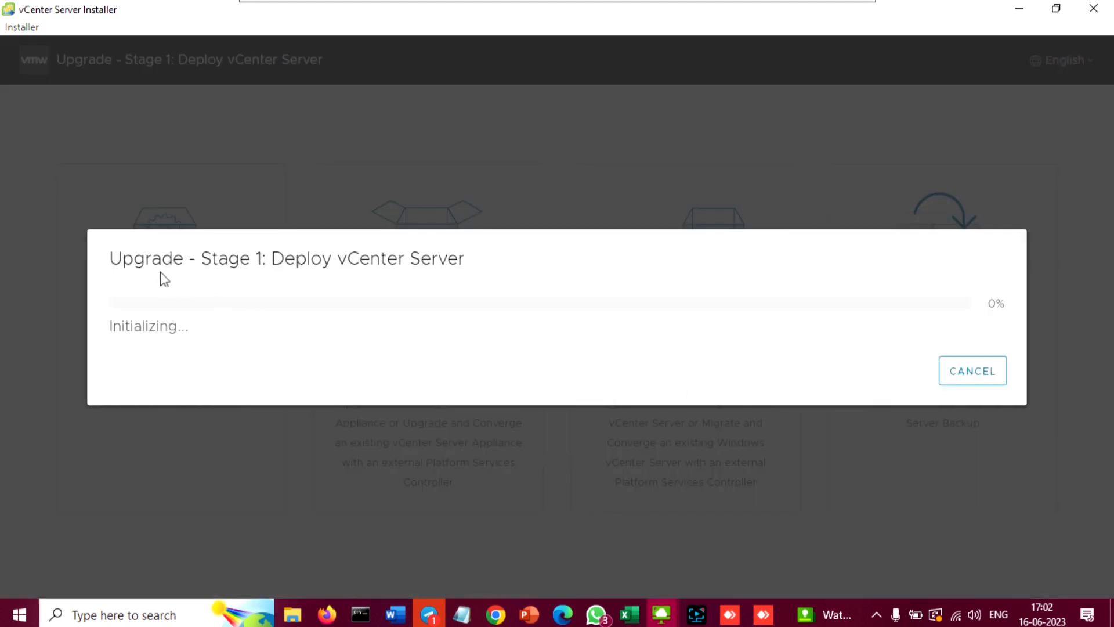
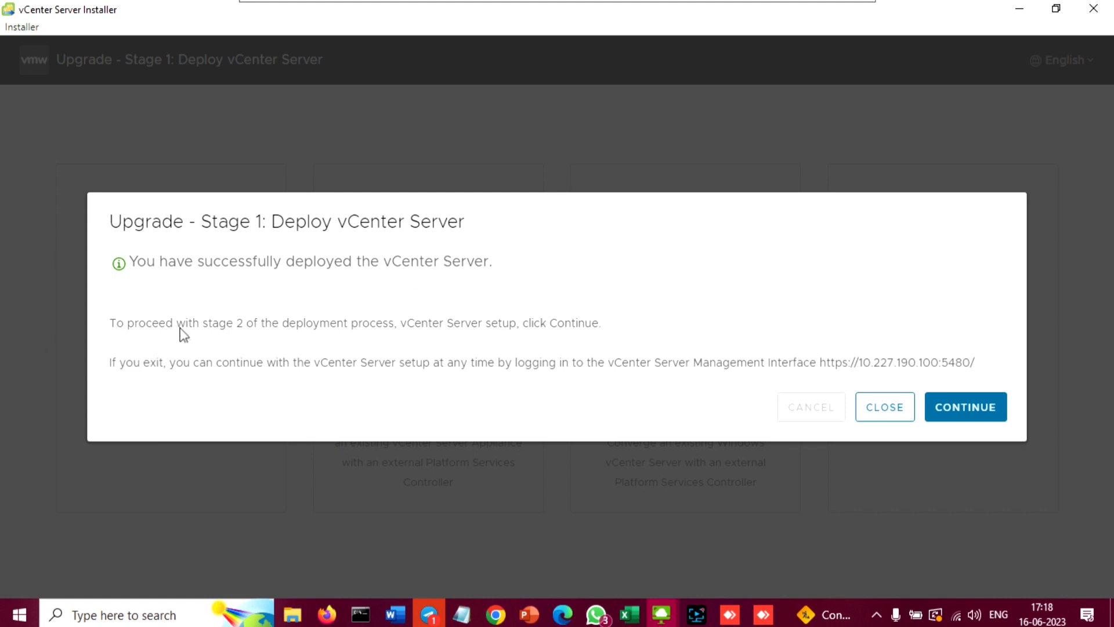
Step: Continue to stage 2 of the upgrade, pass its introduction, and review and close the pre-upgrade check warnings
{"action": "left_click", "coordinate": [985, 405]}
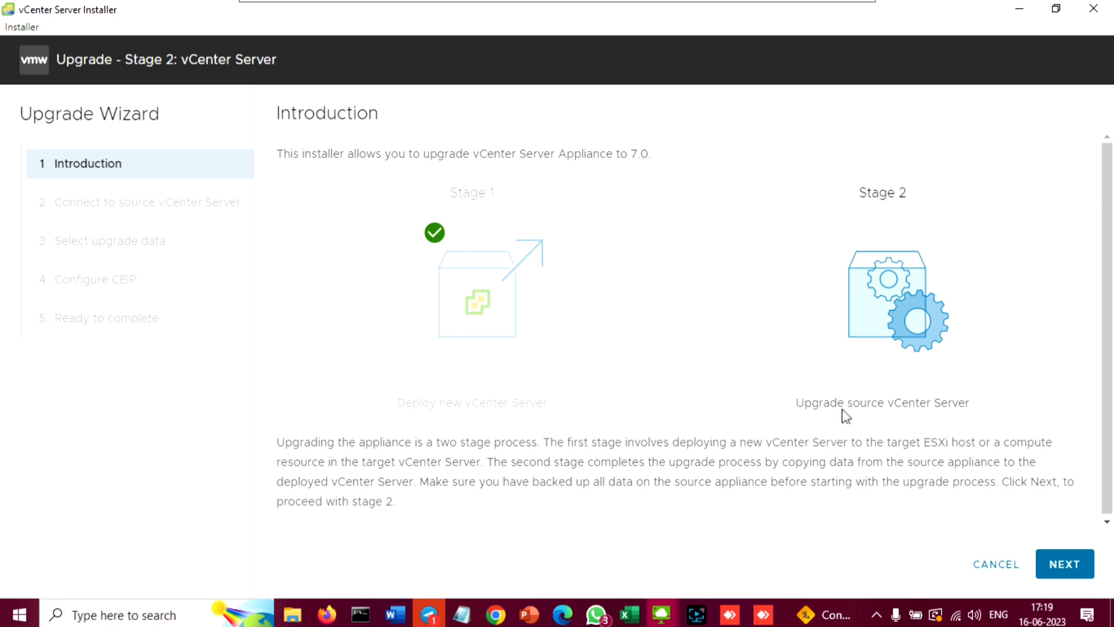
{"action": "left_click", "coordinate": [1069, 566]}
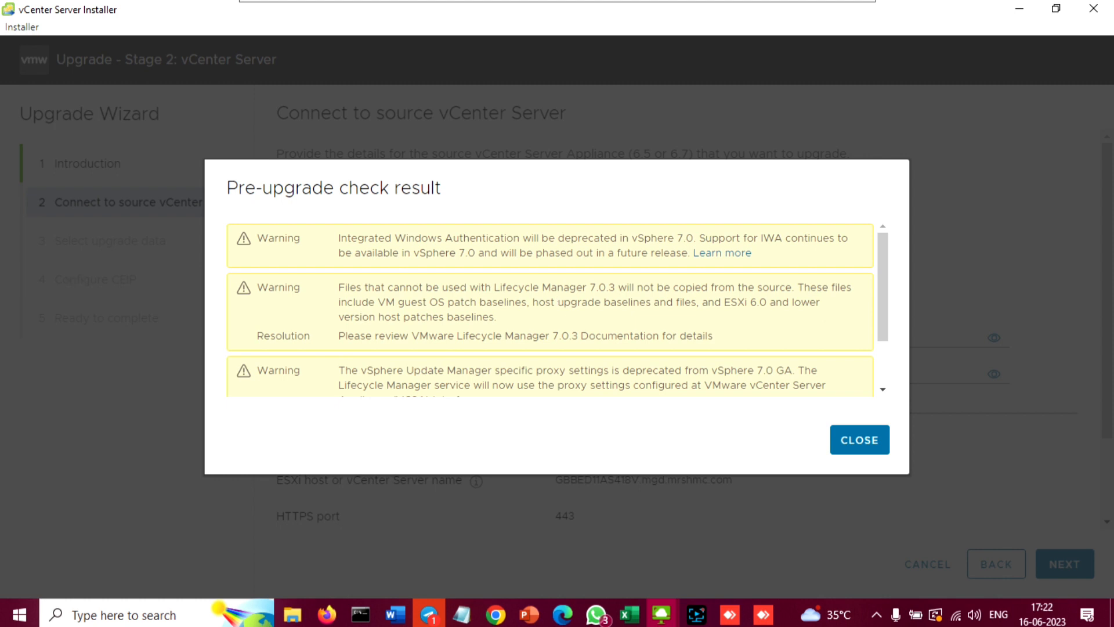
{"action": "left_click_drag", "start_coordinate": [494, 287], "coordinate": [576, 288]}
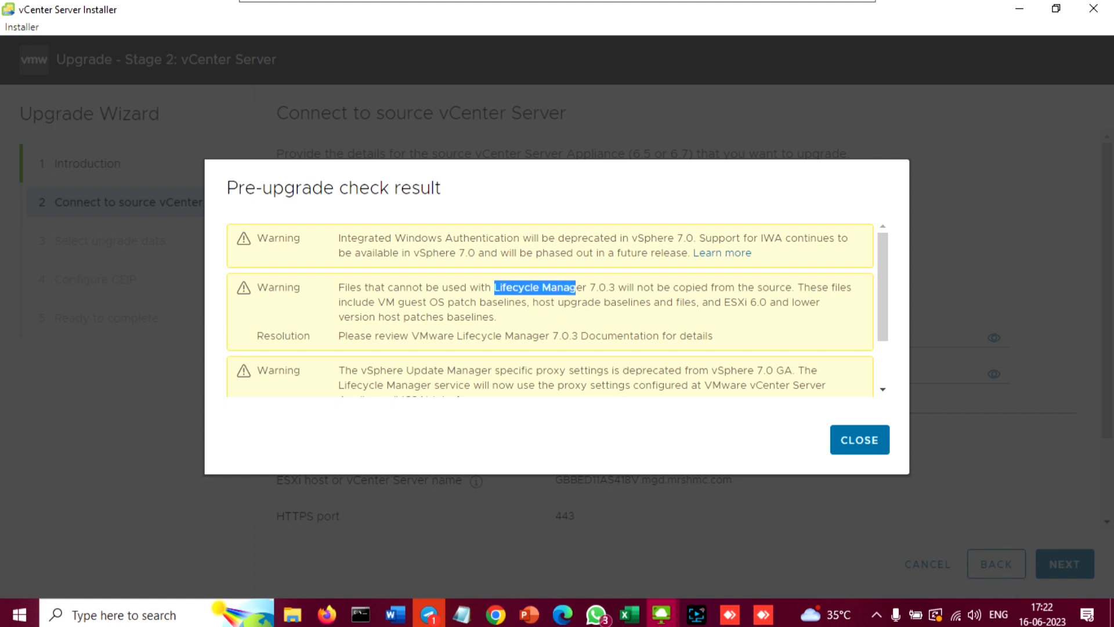
{"action": "left_click_drag", "start_coordinate": [731, 303], "coordinate": [794, 302]}
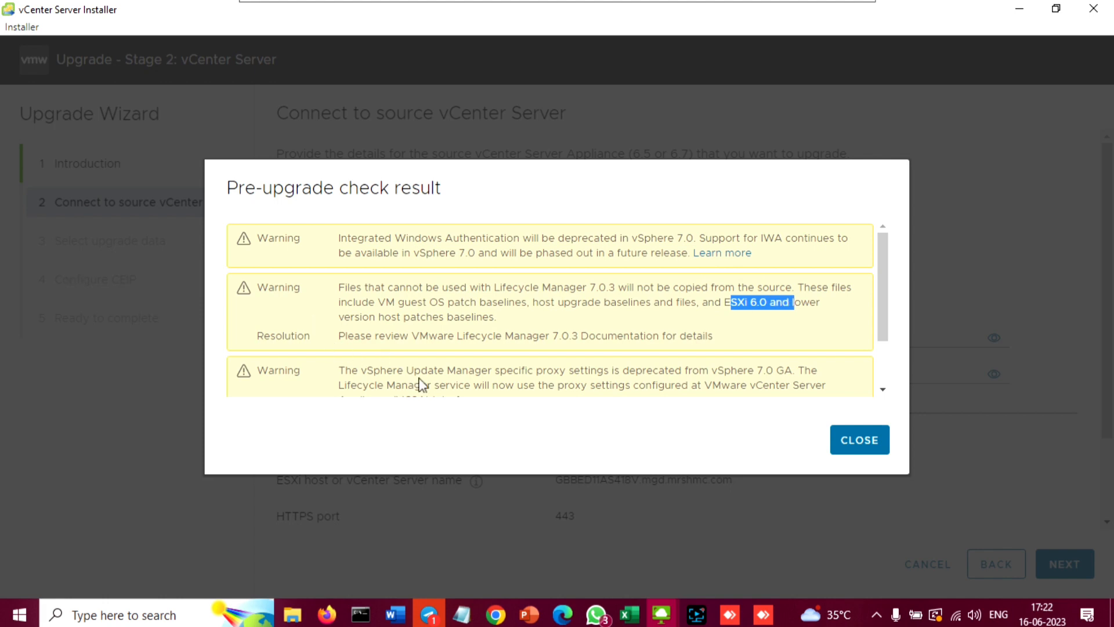
{"action": "scroll", "coordinate": [511, 308], "scroll_direction": "down", "scroll_amount": 2}
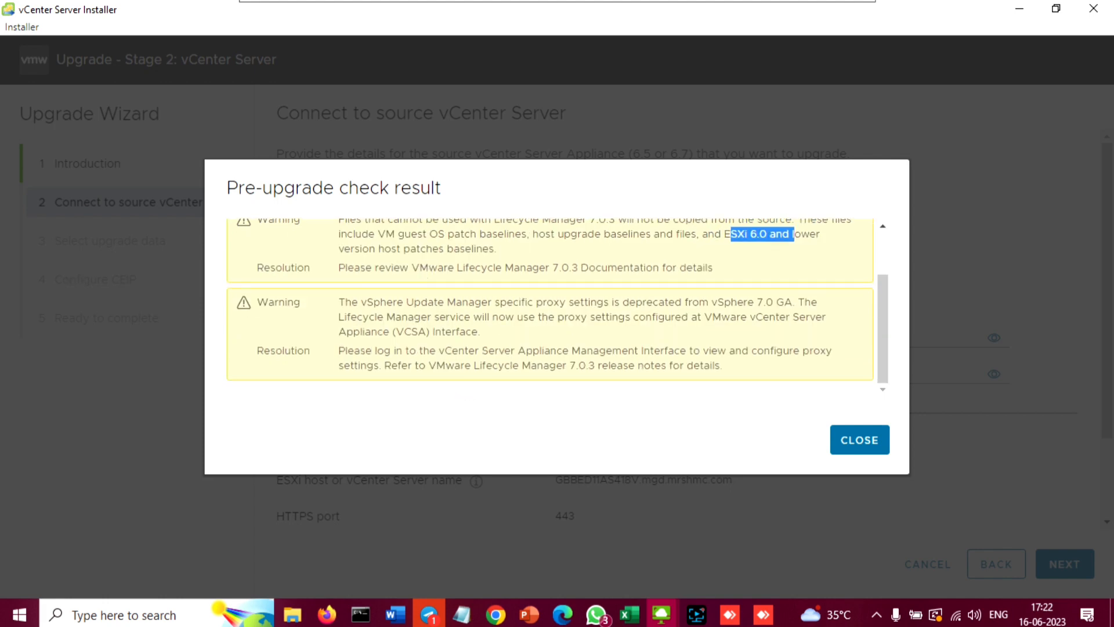
{"action": "scroll", "coordinate": [550, 307], "scroll_direction": "up", "scroll_amount": 2}
{"action": "scroll", "coordinate": [451, 325], "scroll_direction": "down", "scroll_amount": 2}
{"action": "left_click", "coordinate": [864, 440]}
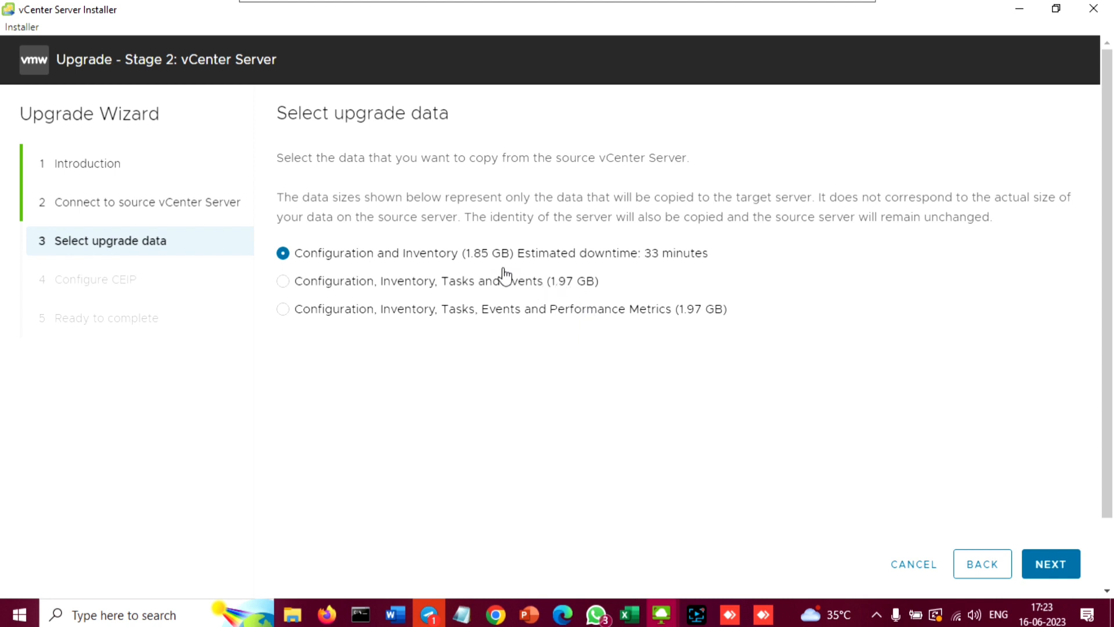
Step: Choose to copy Configuration, Inventory, Tasks, Events and Performance Metrics, and opt out of the VMware Customer Experience Improvement Program
{"action": "left_click", "coordinate": [283, 311]}
{"action": "left_click", "coordinate": [1054, 566]}
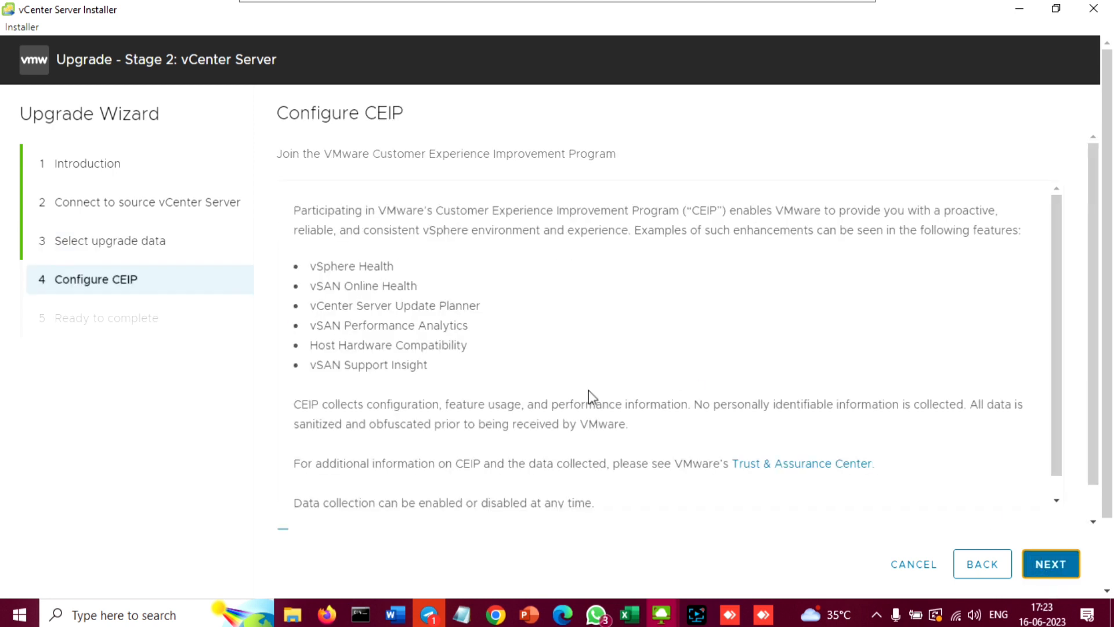
{"action": "scroll", "coordinate": [588, 390], "scroll_direction": "down", "scroll_amount": 1}
{"action": "scroll", "coordinate": [1100, 430], "scroll_direction": "down", "scroll_amount": 2}
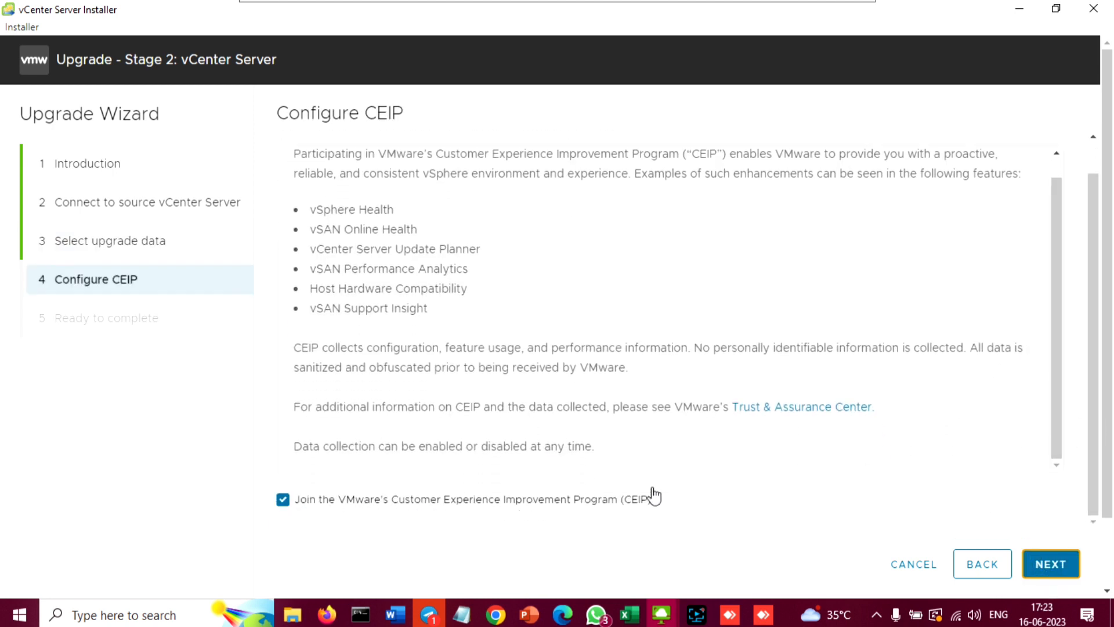
{"action": "left_click", "coordinate": [284, 500]}
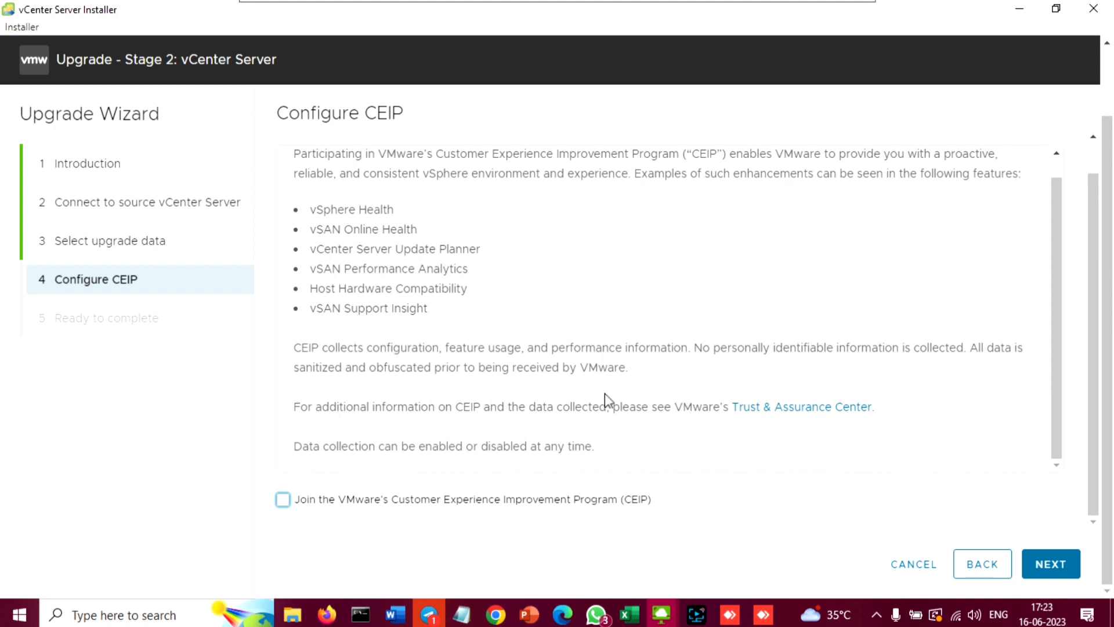
{"action": "left_click", "coordinate": [1075, 568]}
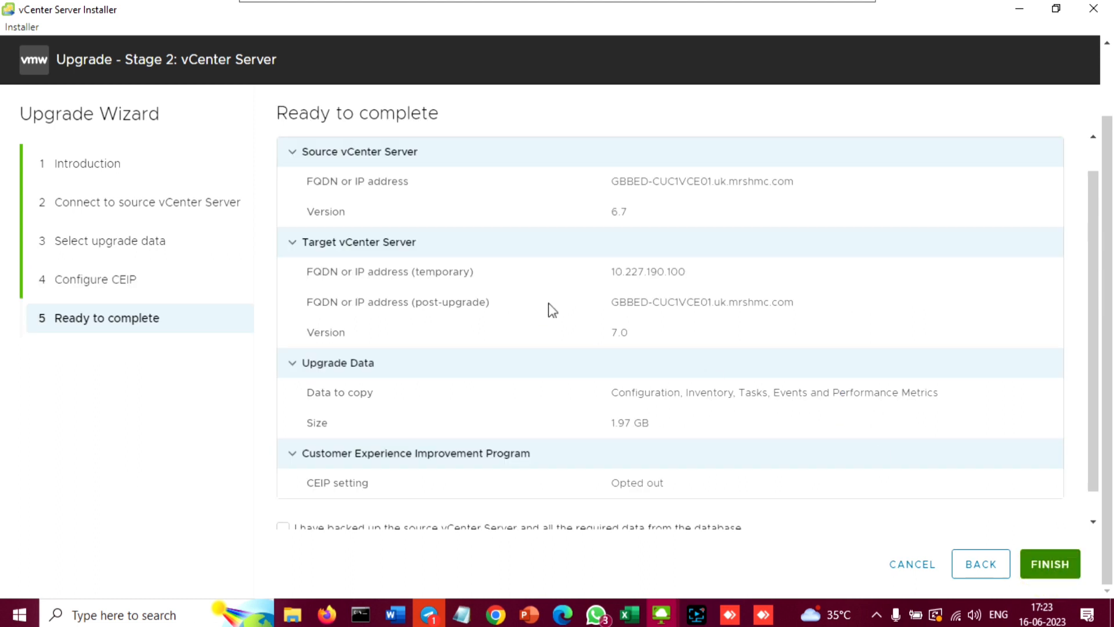
Step: Review the stage 2 settings, confirm the source vCenter backup, and start the upgrade, accepting the source vCenter's shutdown
{"action": "scroll", "coordinate": [549, 302], "scroll_direction": "down", "scroll_amount": 1}
{"action": "scroll", "coordinate": [427, 186], "scroll_direction": "up", "scroll_amount": 2}
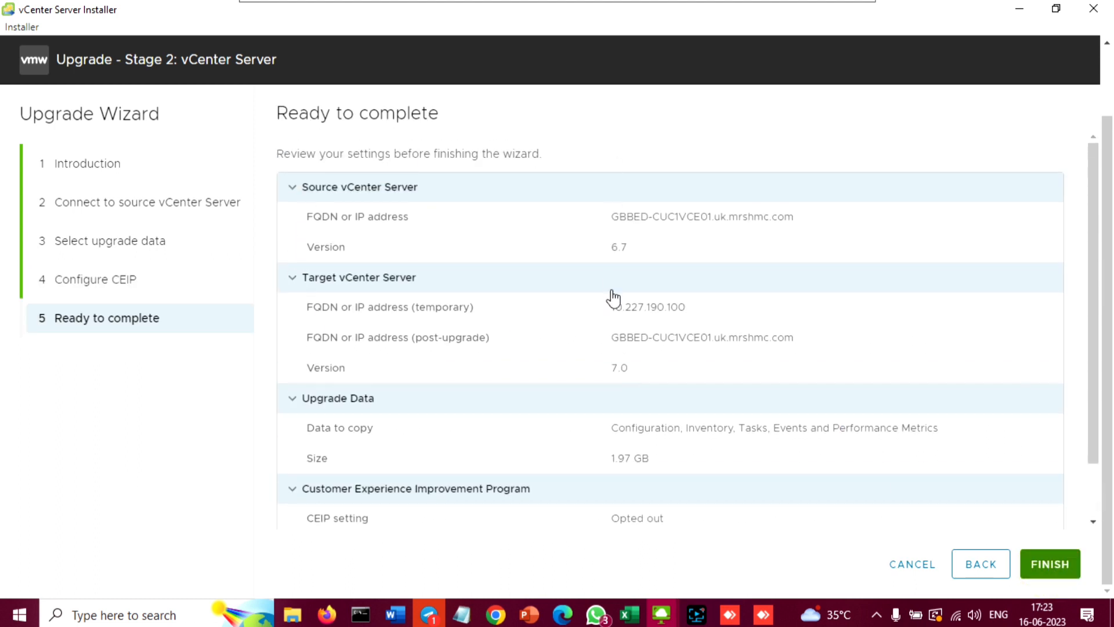
{"action": "scroll", "coordinate": [638, 348], "scroll_direction": "down", "scroll_amount": 2}
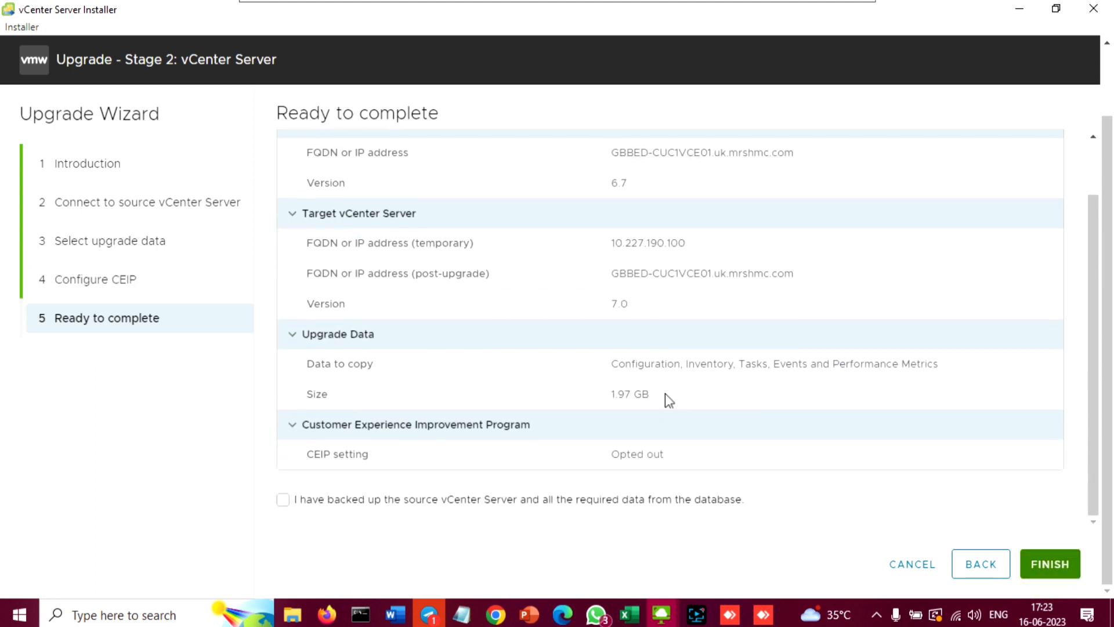
{"action": "left_click", "coordinate": [282, 503]}
{"action": "left_click", "coordinate": [1048, 567]}
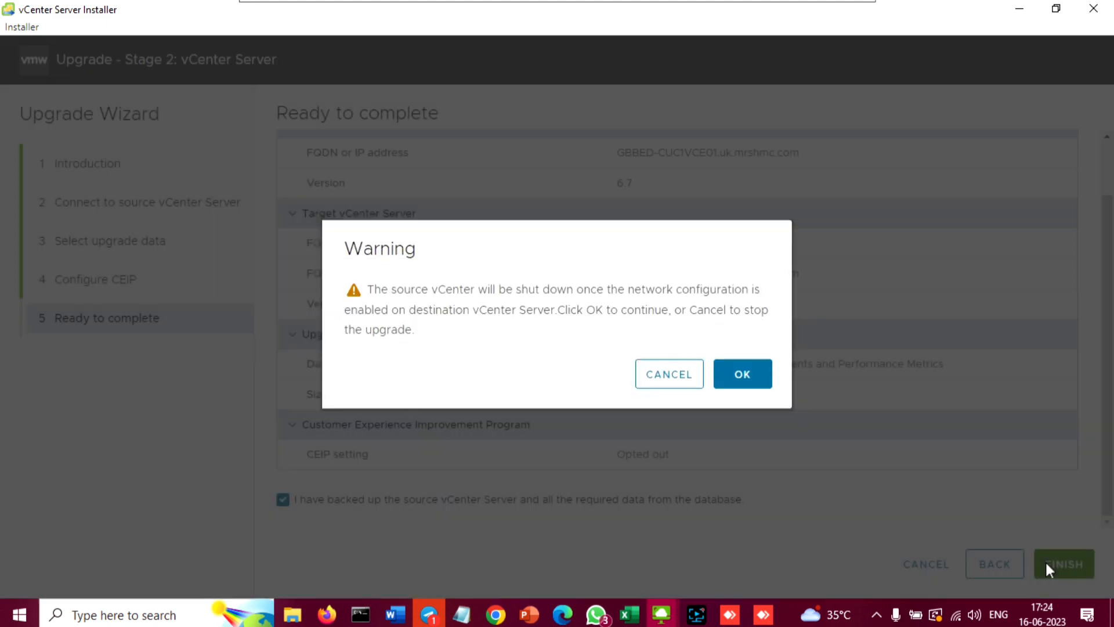
{"action": "left_click", "coordinate": [743, 378]}
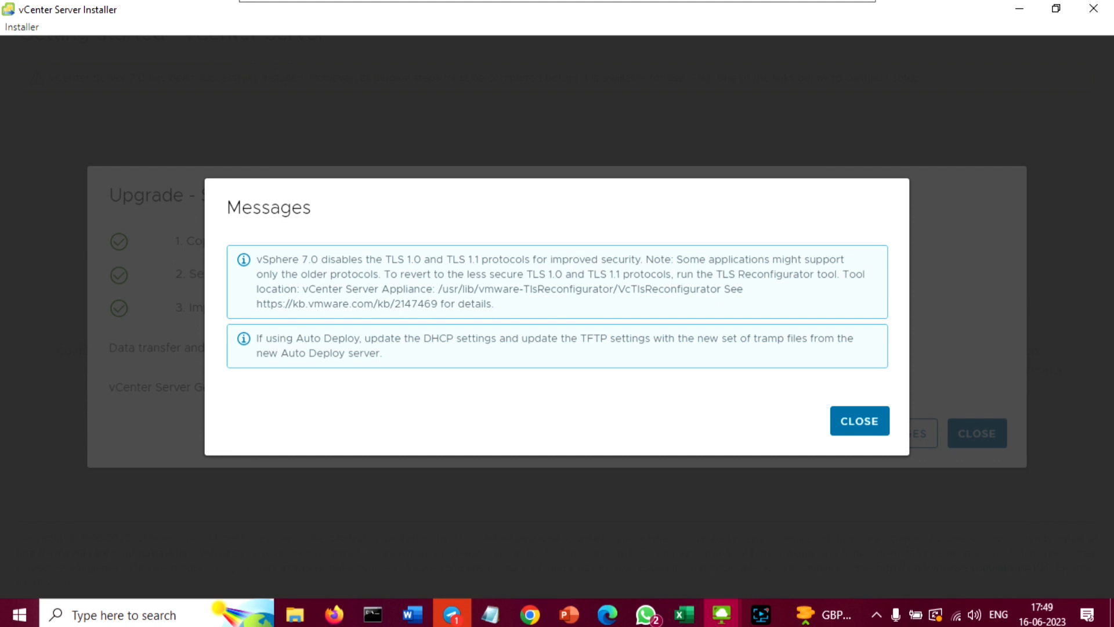
Step: Close the stage 2 messages and launch the vSphere Client (HTML5) from the vCenter Server Getting Started page
{"action": "left_click", "coordinate": [858, 422]}
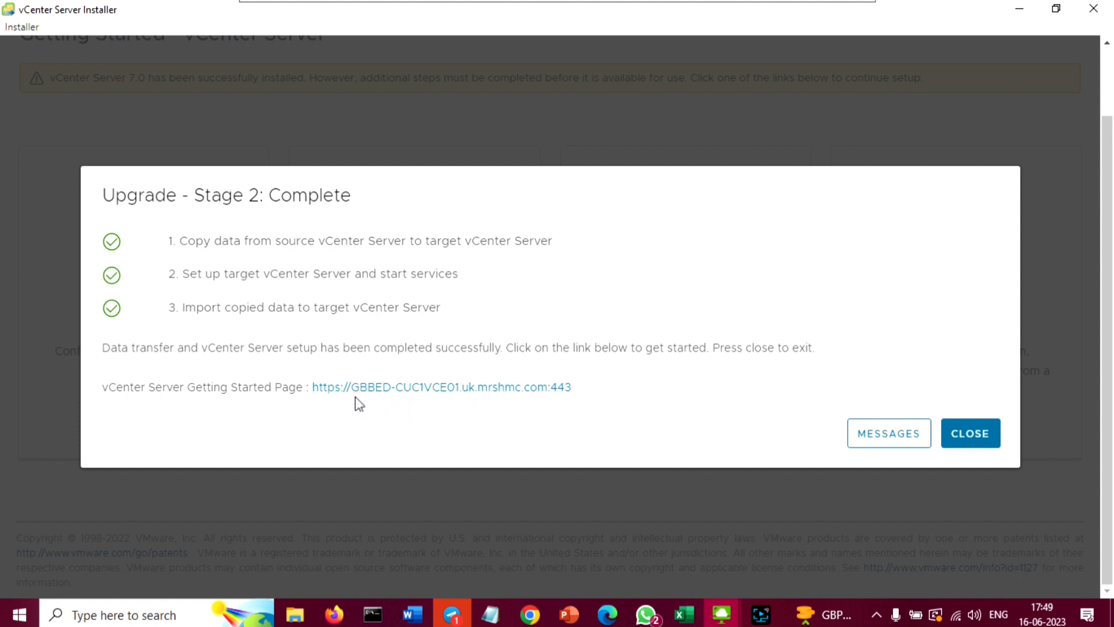
{"action": "left_click", "coordinate": [515, 393]}
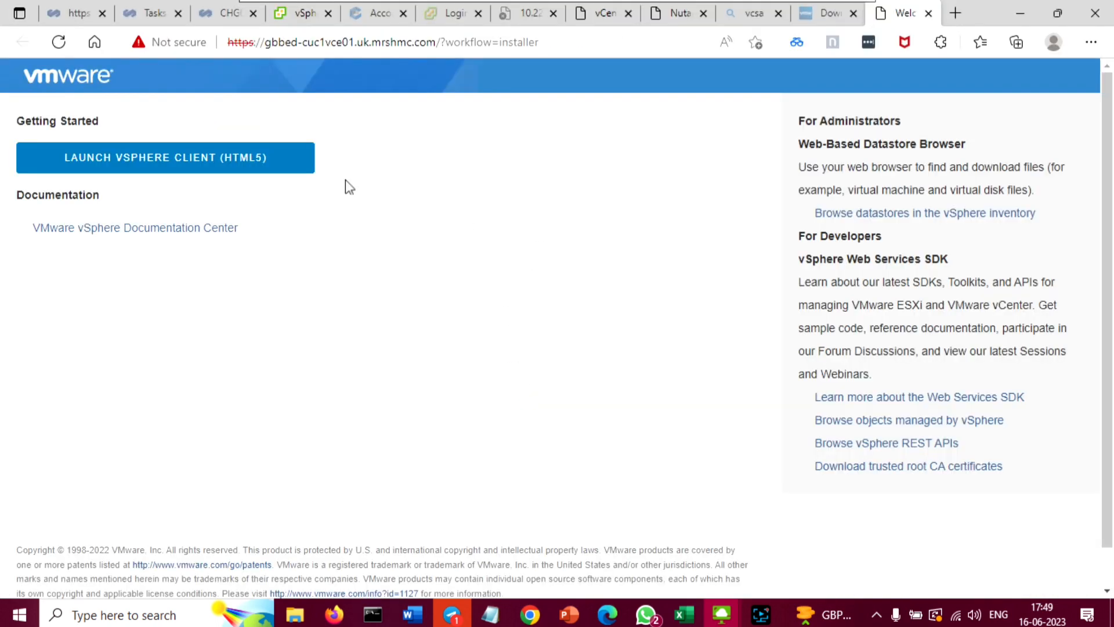
{"action": "left_click", "coordinate": [200, 165]}
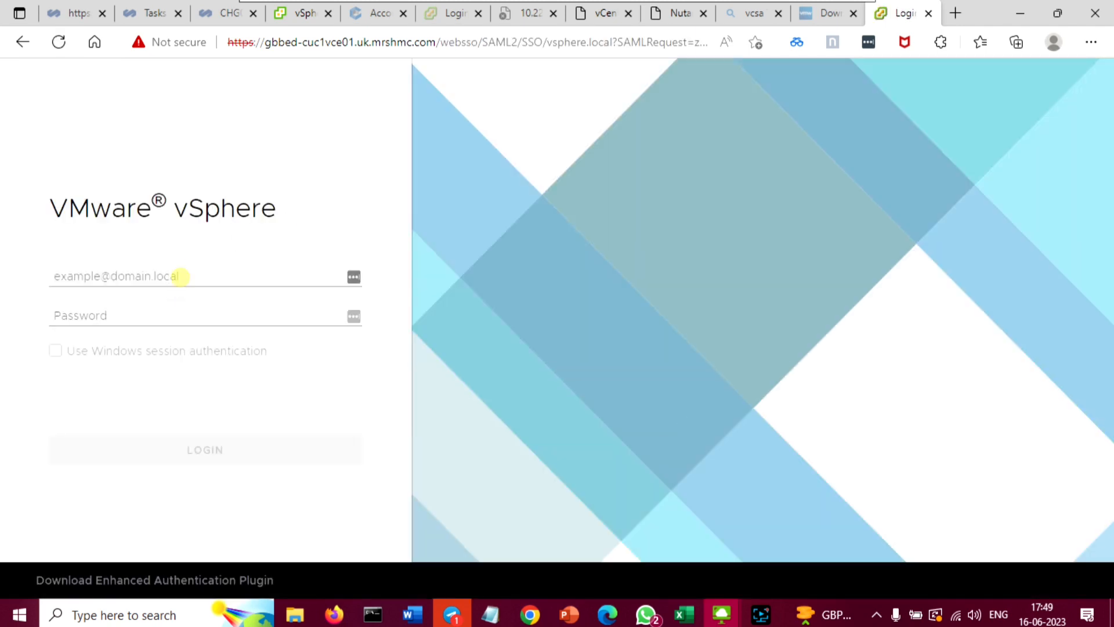
Step: Enter the vCenter SSO administrator user name on the vSphere login page, taking it from the vCenter Upgrade Word document
{"action": "left_click", "coordinate": [180, 276]}
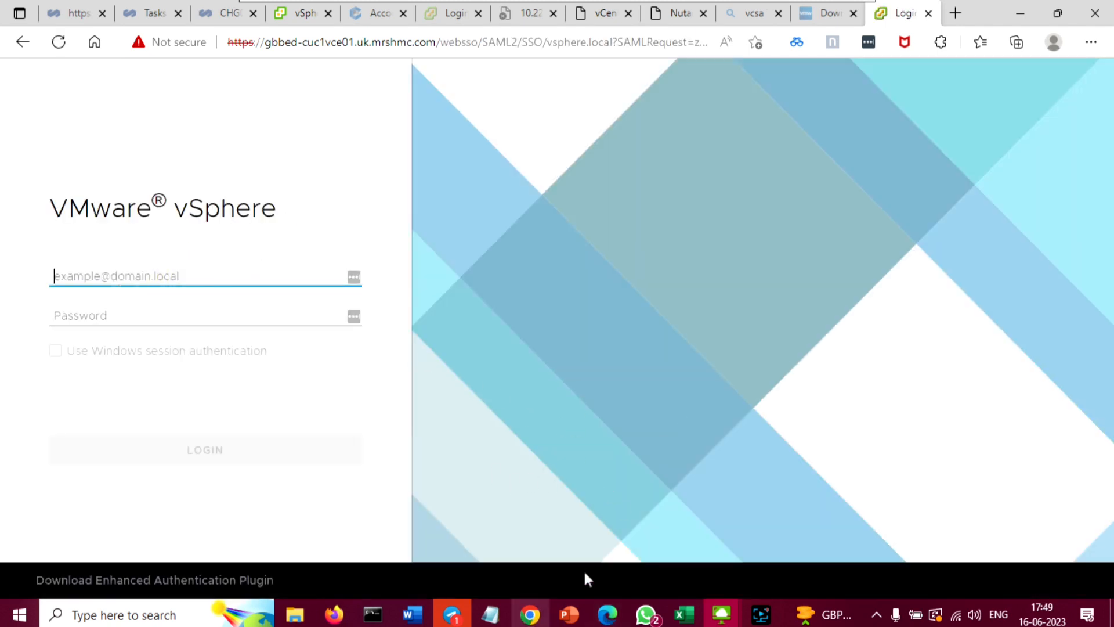
{"action": "key", "text": "alt+Tab"}
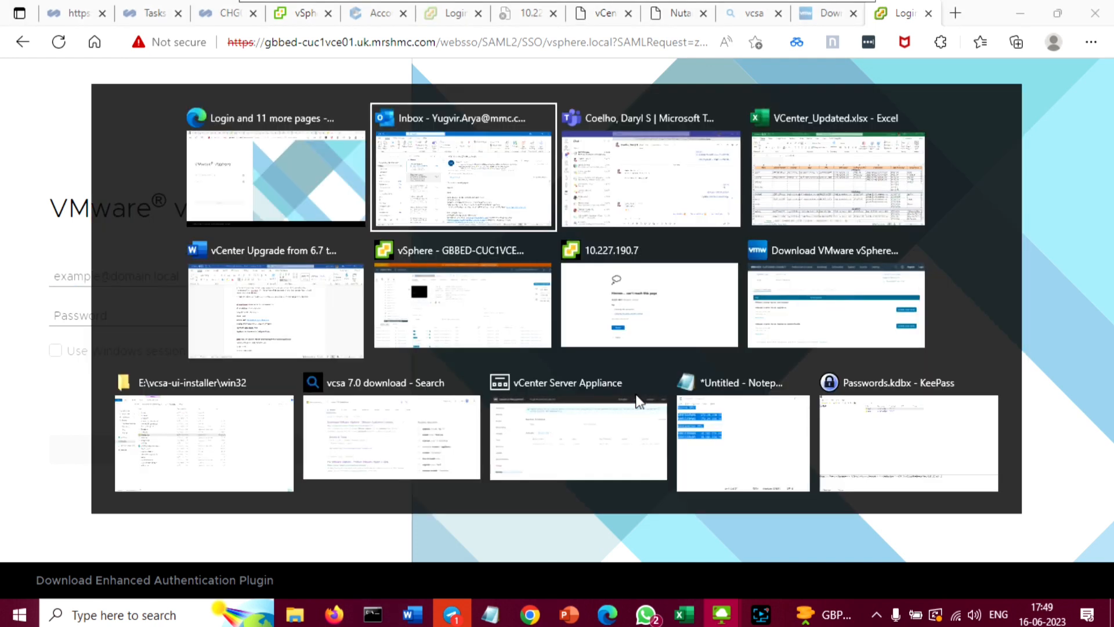
{"action": "key", "text": "alt+Tab"}
{"action": "key", "text": "alt+Tab"}
{"action": "key", "text": "alt+Tab"}
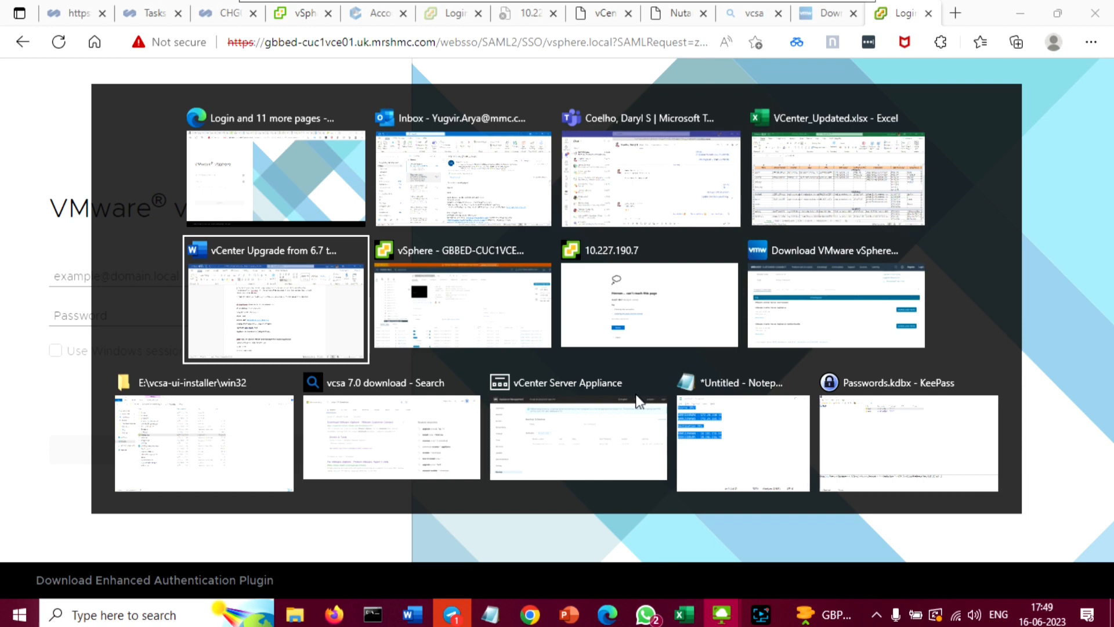
{"action": "key", "text": "alt+Tab"}
{"action": "key", "text": "ctrl+v"}
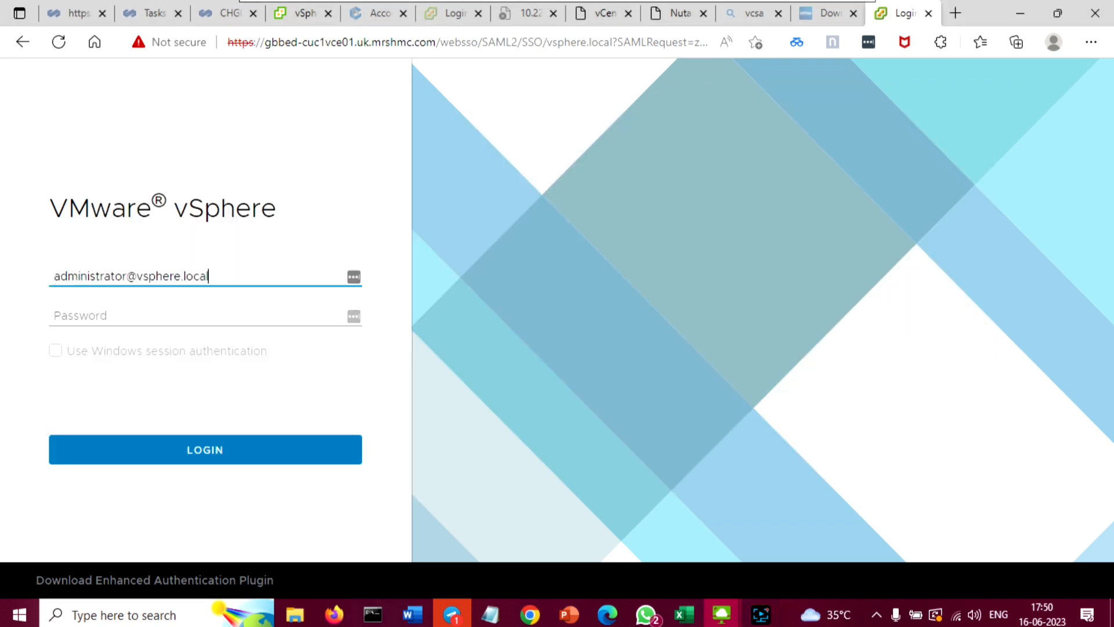
Step: Paste the vCenter SSO password from the Word document into the password field and log in to the vSphere Client
{"action": "key", "text": "alt+Tab"}
{"action": "key", "text": "alt+Tab"}
{"action": "left_click", "coordinate": [219, 316]}
{"action": "key", "text": "ctrl+v"}
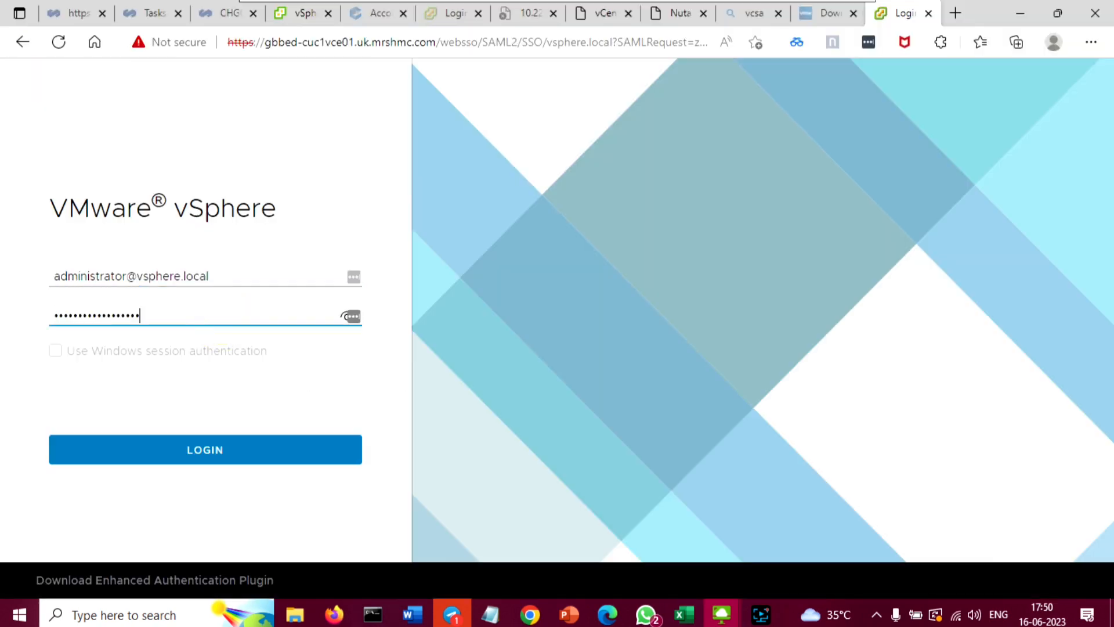
{"action": "left_click", "coordinate": [289, 450]}
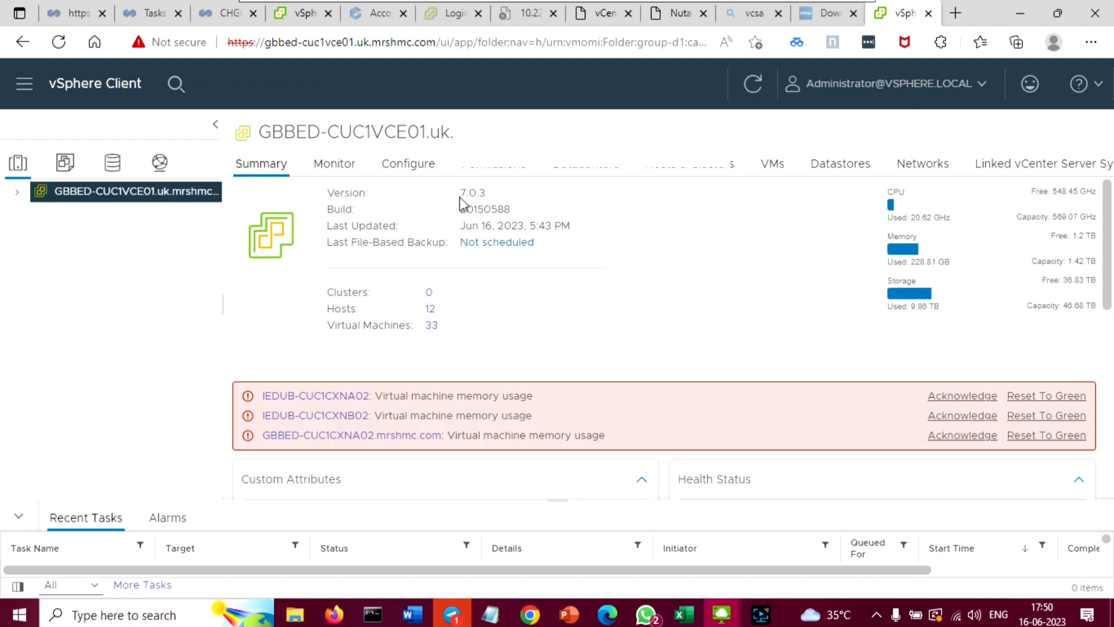
Step: Check the upgraded vCenter's version on its summary and expand GBBED-CUC1VCE01 in the inventory to view its datacenters
{"action": "left_click_drag", "start_coordinate": [460, 196], "coordinate": [485, 194]}
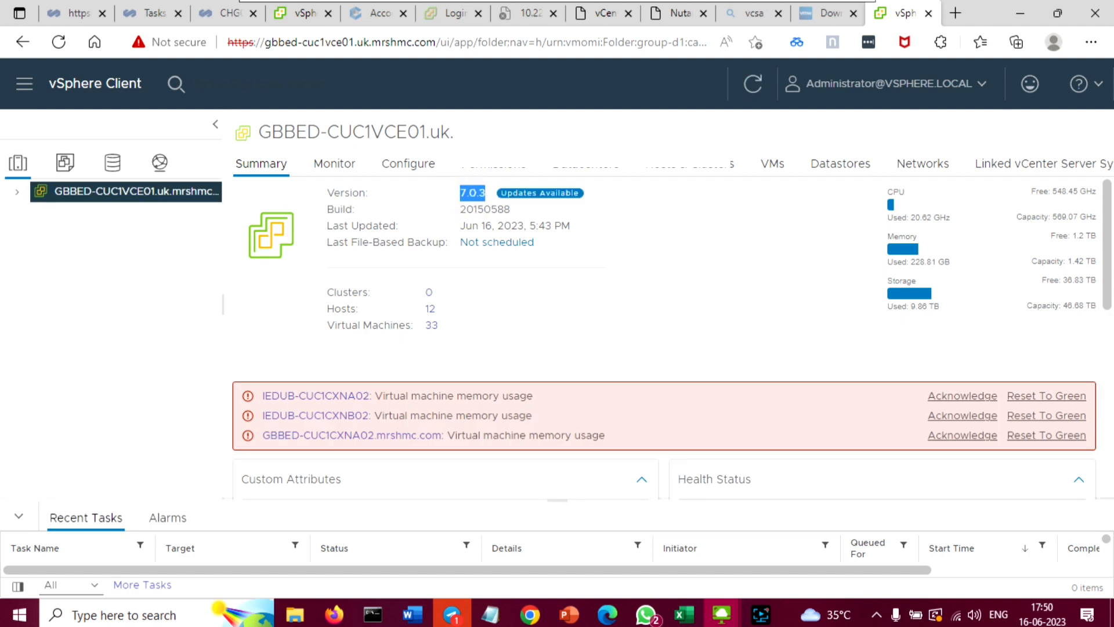
{"action": "left_click", "coordinate": [474, 199]}
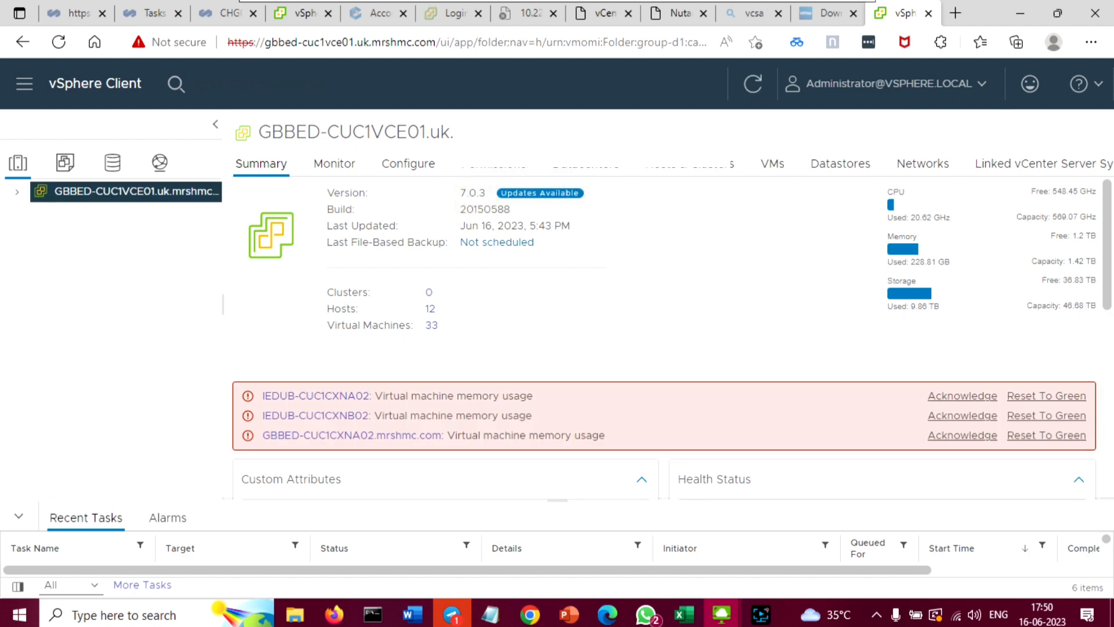
{"action": "left_click", "coordinate": [17, 192]}
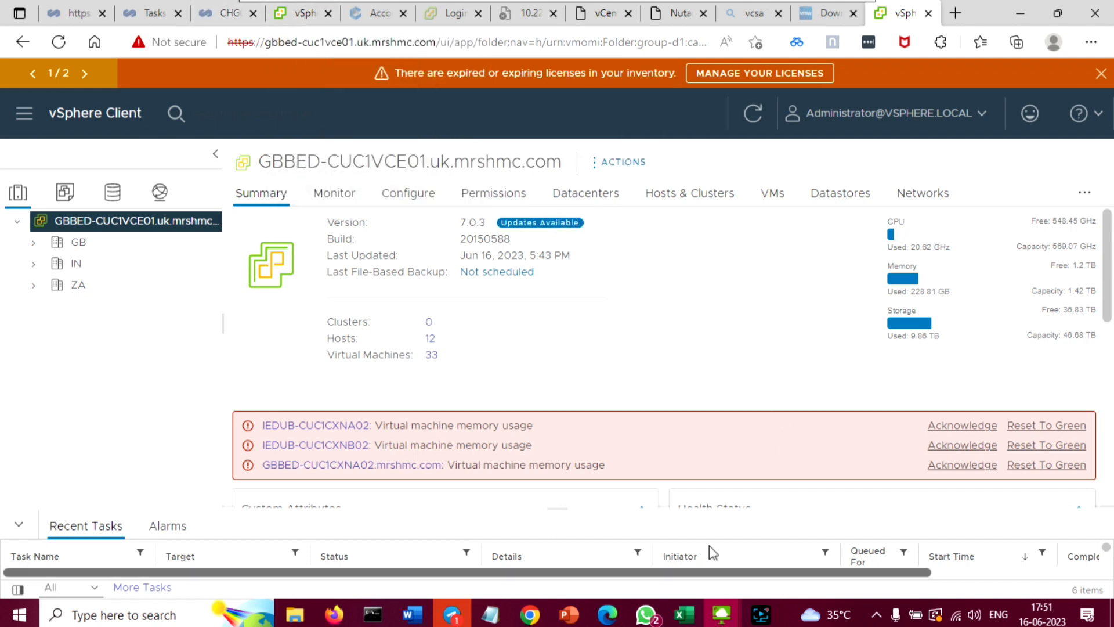
Step: Switch to the vSphere Client on gbbed11as418v and check the power state of the GBBED-CUC1VCE01_Old virtual machine
{"action": "key", "text": "alt+Tab"}
{"action": "key", "text": "alt+Tab"}
{"action": "key", "text": "alt+Tab"}
{"action": "key", "text": "alt+Tab"}
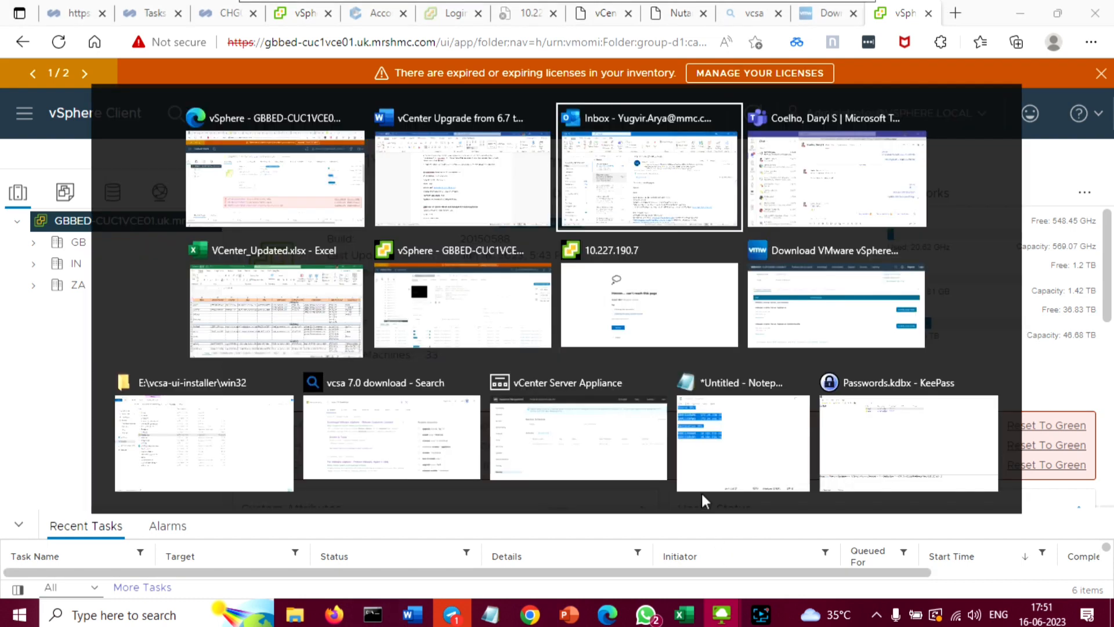
{"action": "key", "text": "Escape"}
{"action": "key", "text": "alt+Tab"}
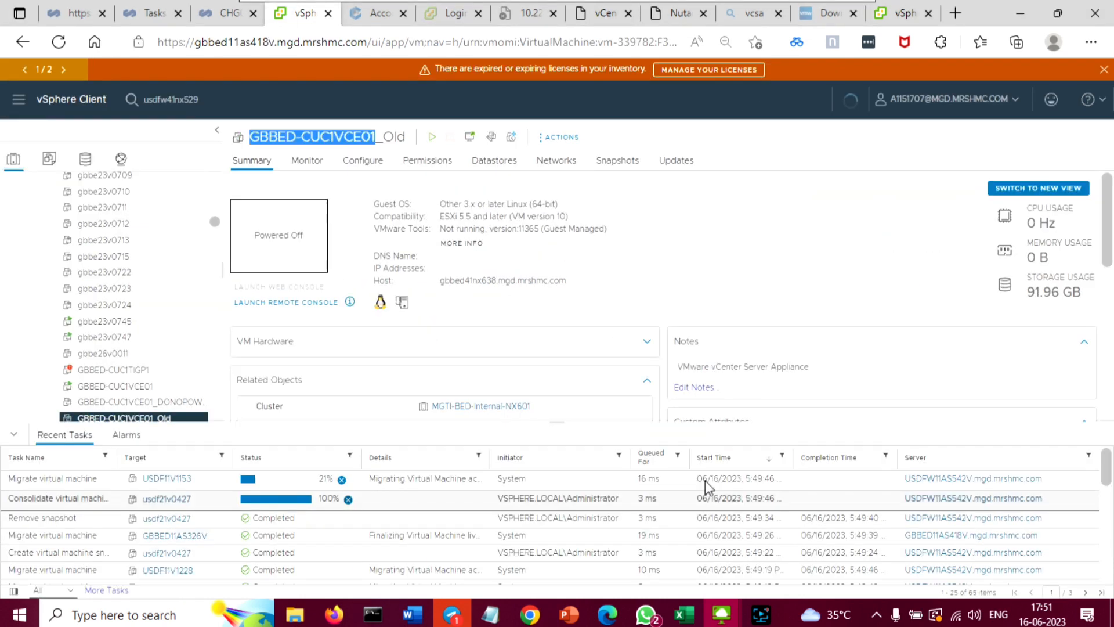
{"action": "key", "text": "alt+Tab"}
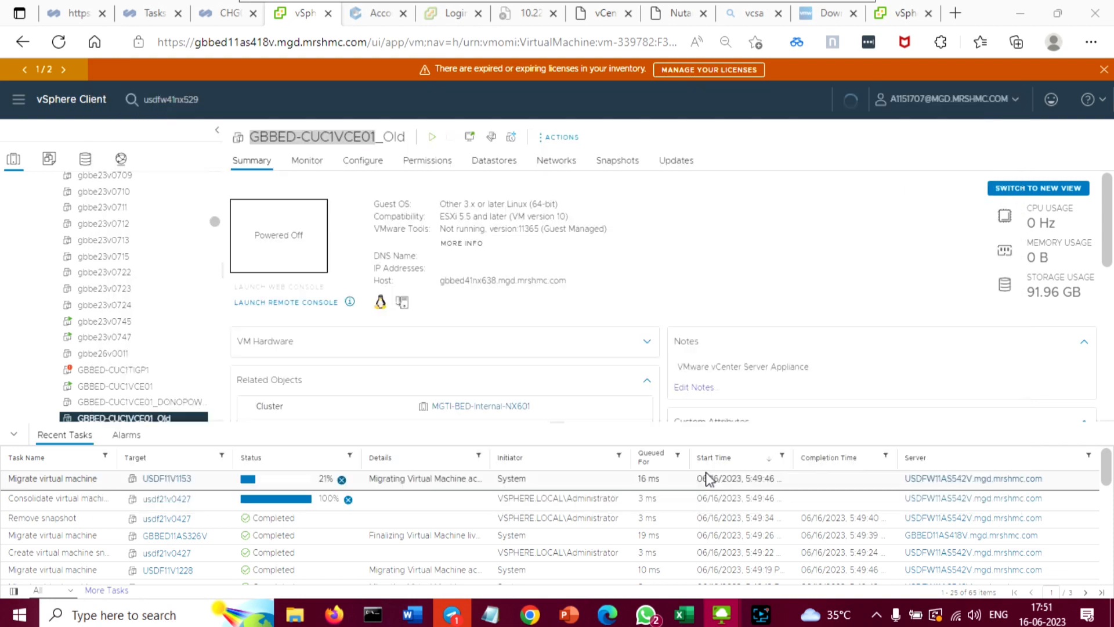
{"action": "key", "text": "alt+Tab"}
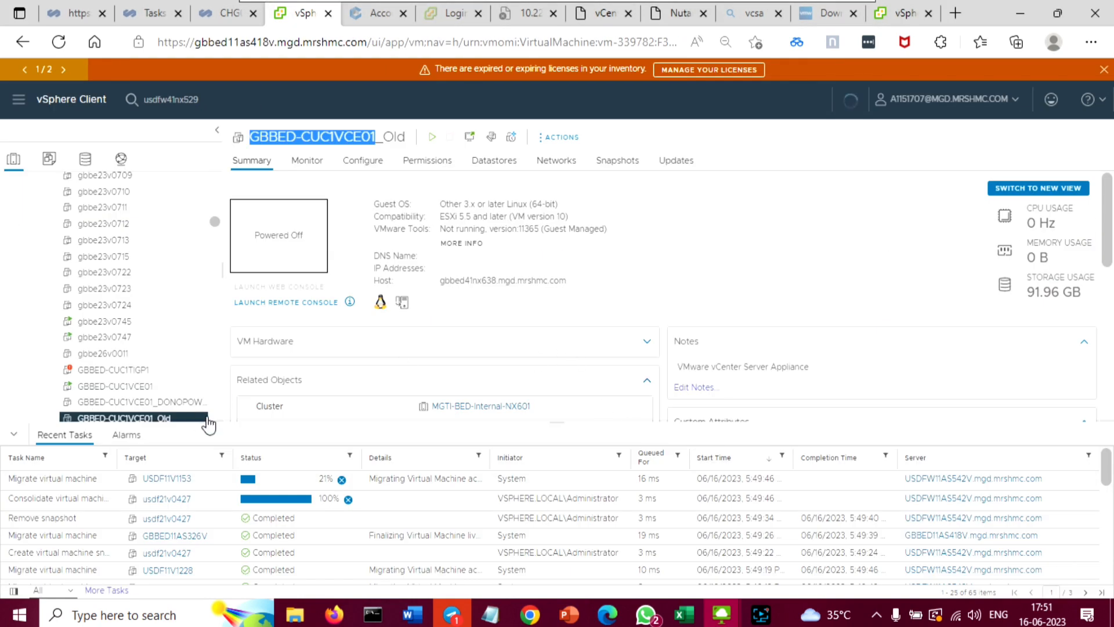
{"action": "scroll", "coordinate": [186, 397], "scroll_direction": "down", "scroll_amount": 1}
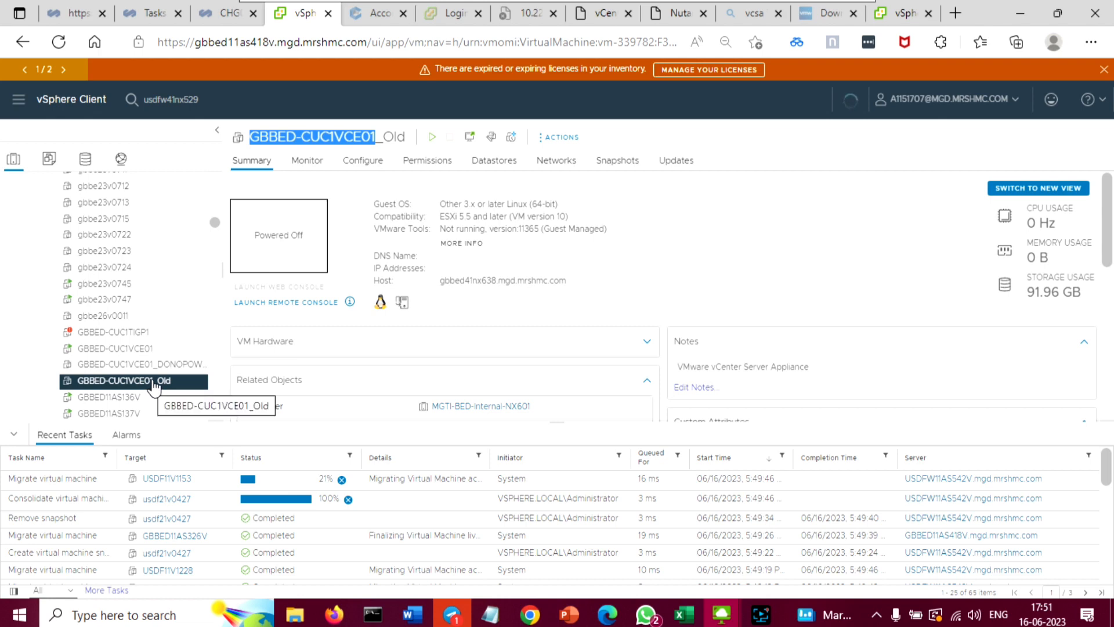
Step: Open the summary of the new GBBED-CUC1VCE01 virtual machine and copy part of its IP address
{"action": "left_click", "coordinate": [137, 349]}
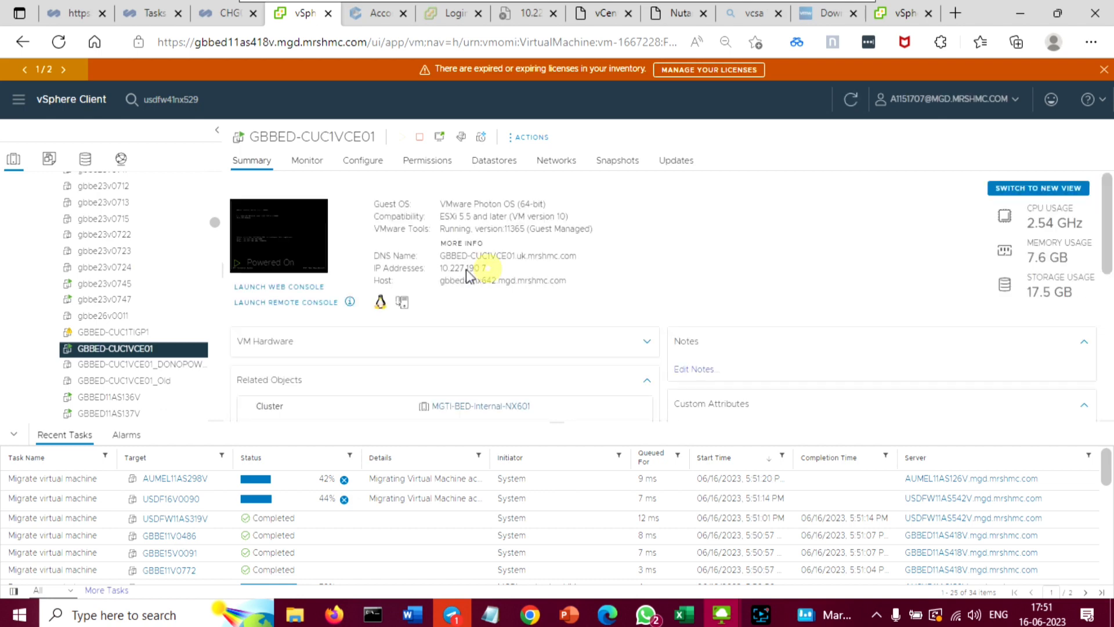
{"action": "left_click_drag", "start_coordinate": [487, 268], "coordinate": [447, 268]}
{"action": "key", "text": "ctrl+c"}
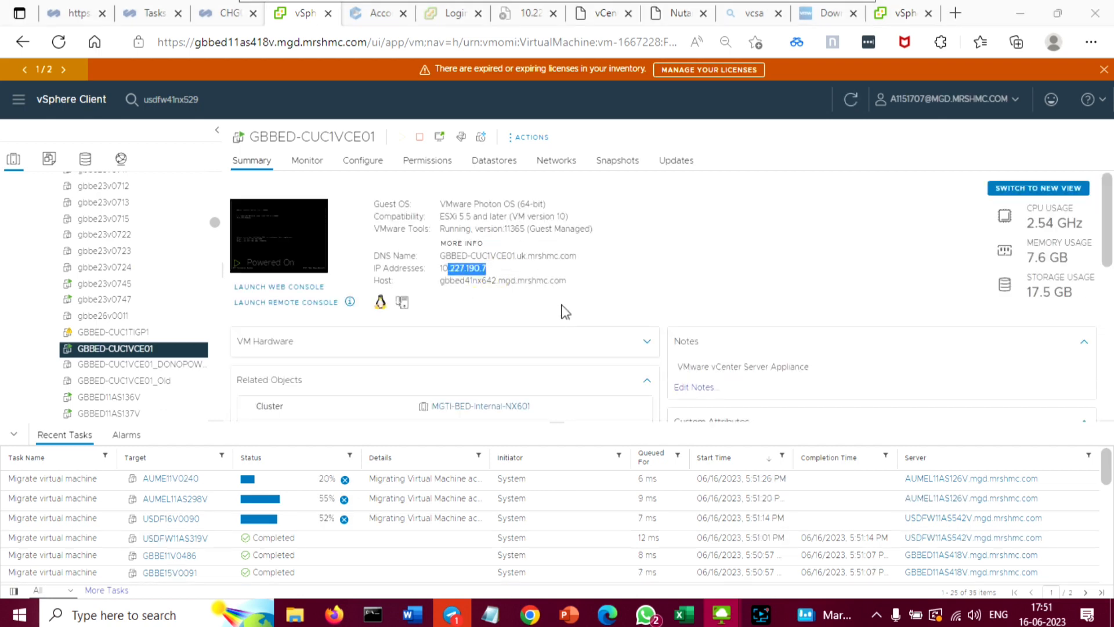
Step: Compare the new VM's IP address with the VC IP Address and Temp IP entries in the vCenter Upgrade Word document
{"action": "key", "text": "alt+Tab"}
{"action": "key", "text": "alt+Tab"}
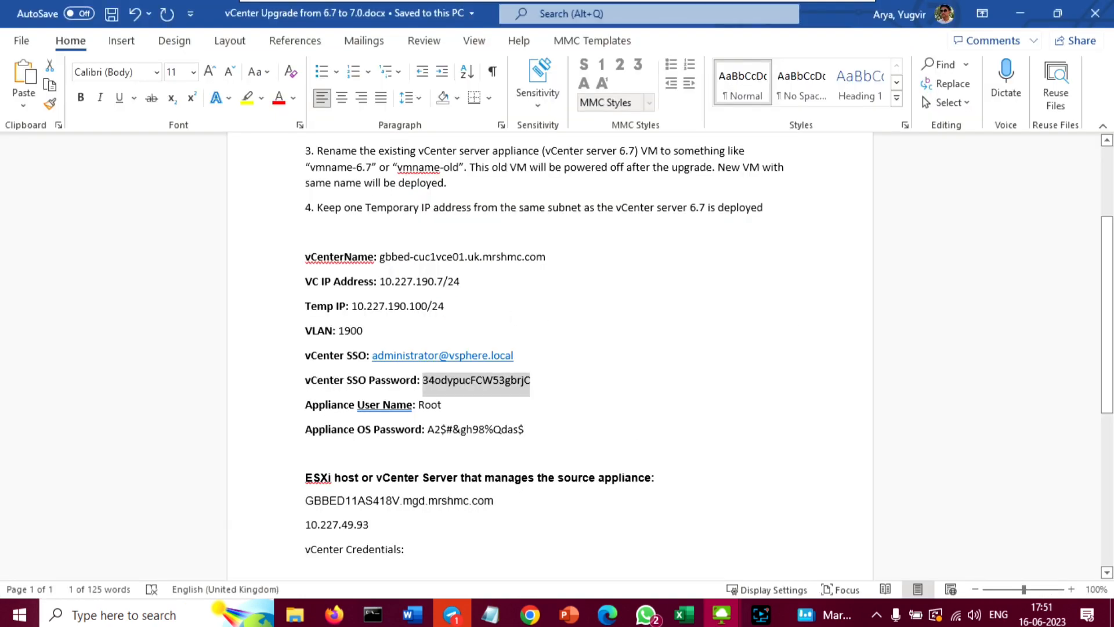
{"action": "left_click", "coordinate": [445, 281]}
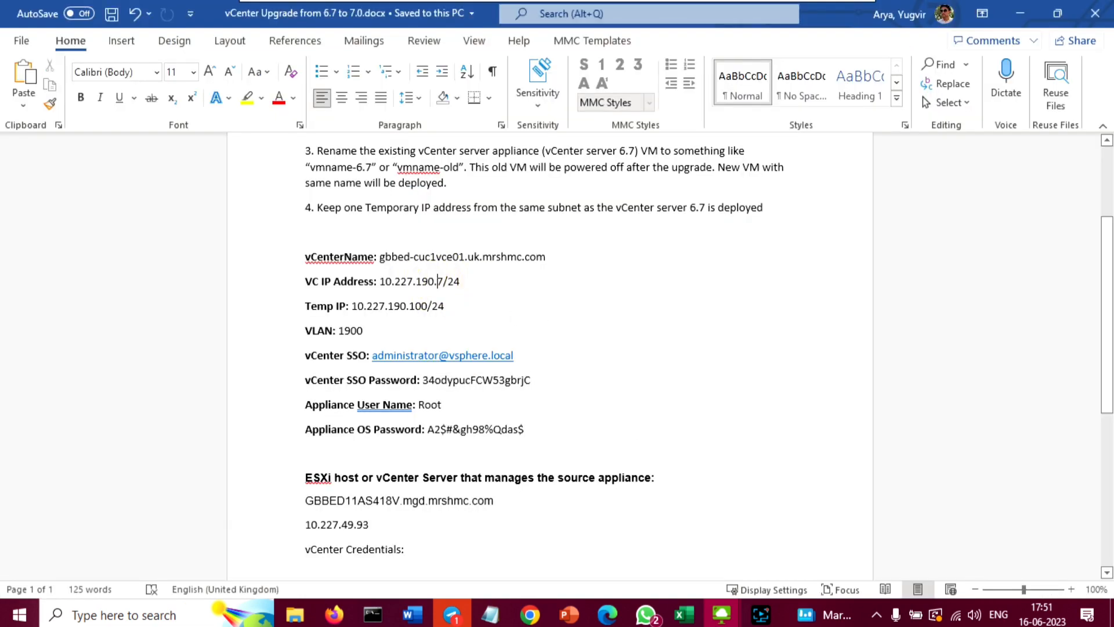
{"action": "left_click_drag", "start_coordinate": [444, 281], "coordinate": [416, 281]}
{"action": "left_click", "coordinate": [422, 306]}
{"action": "key", "text": "alt+Tab"}
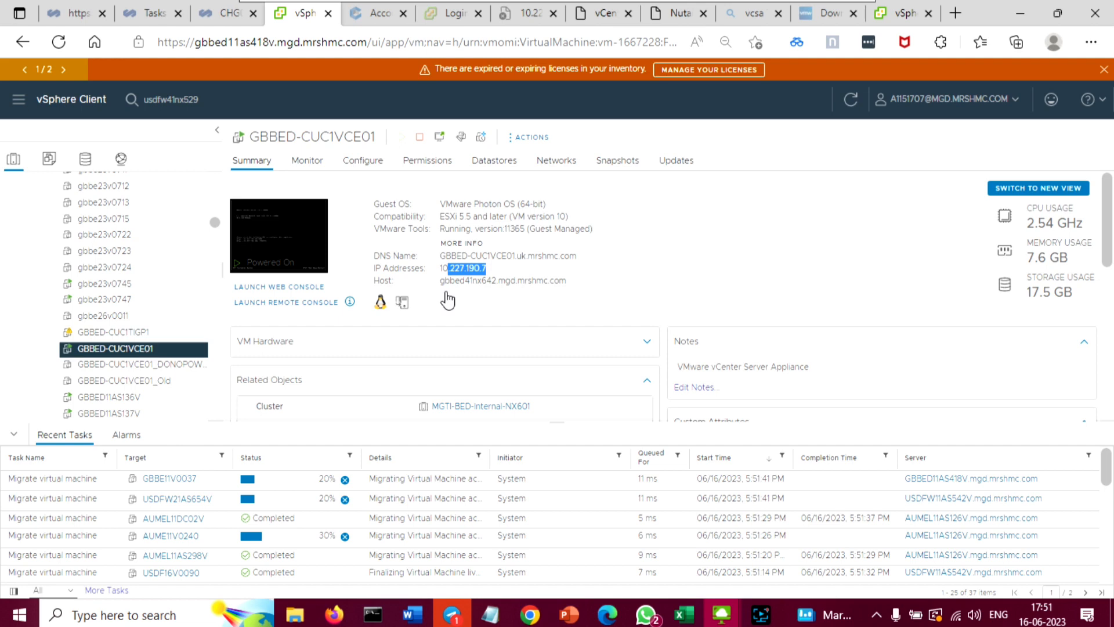
{"action": "left_click", "coordinate": [479, 267]}
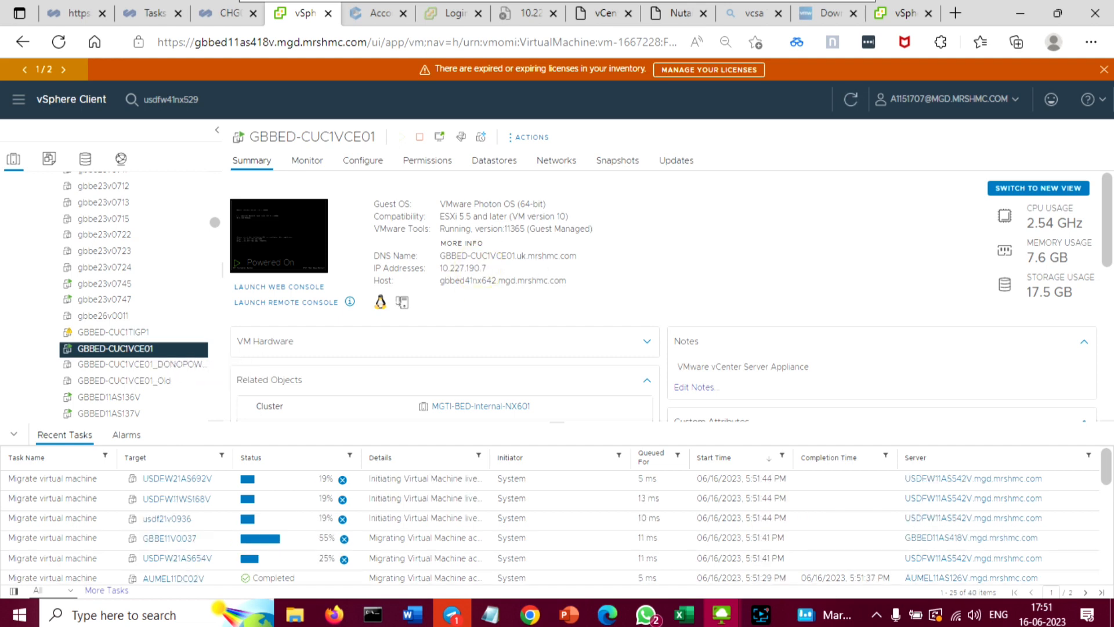